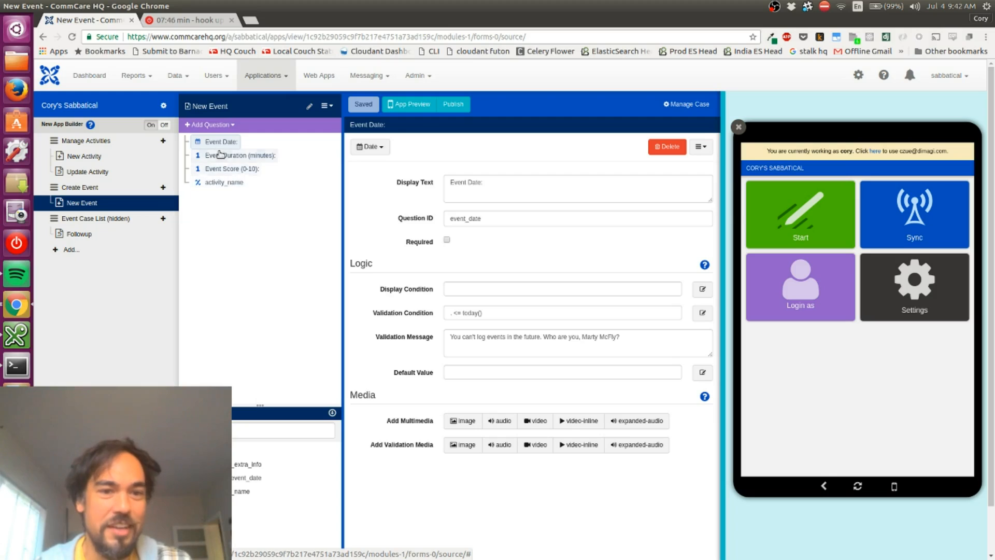
# Examine the Event Duration and activity_name questions of the New Event form and switch to the Toggl timer
pyautogui.click(215, 156)
pyautogui.click(220, 181)
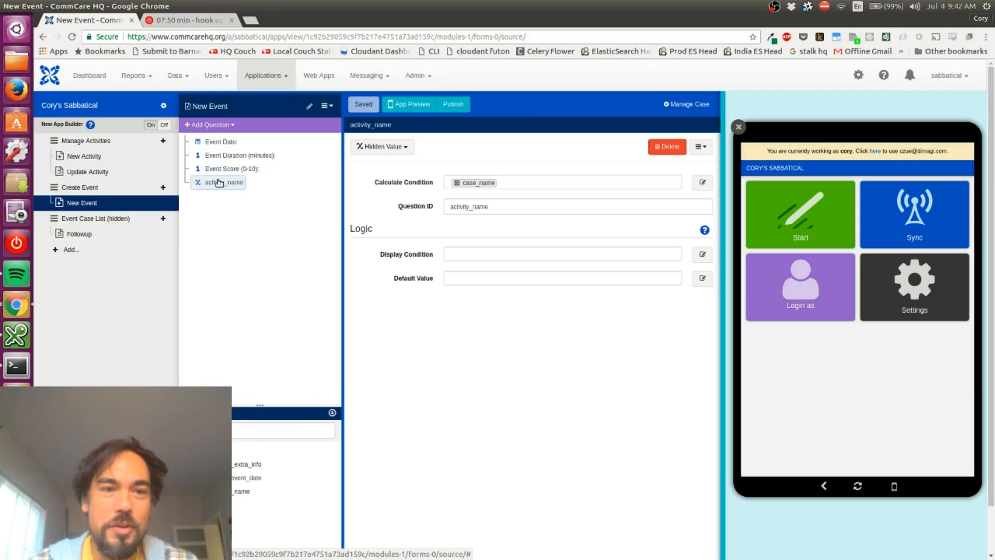
pyautogui.hotkey('ctrl', 'Tab')
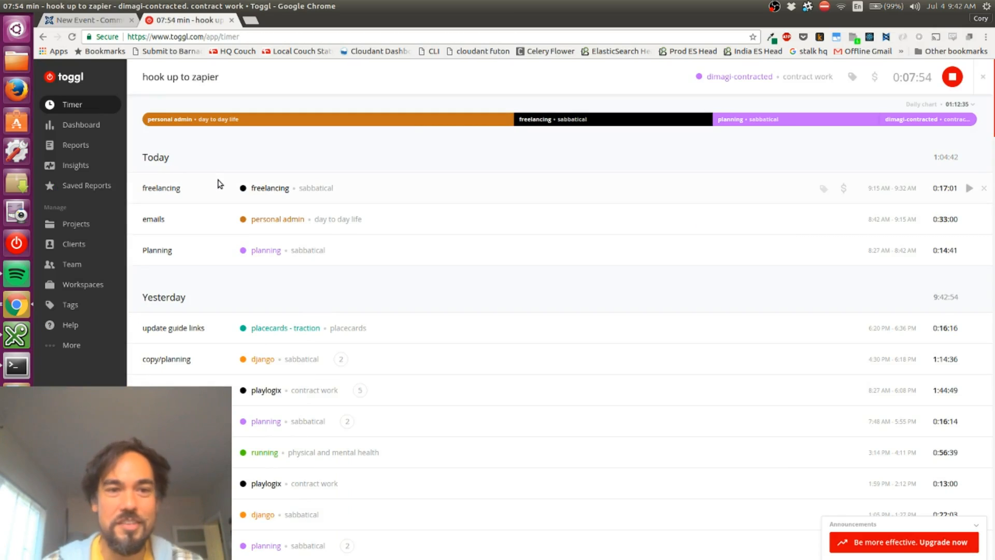
pyautogui.doubleClick(201, 81)
pyautogui.click(218, 81)
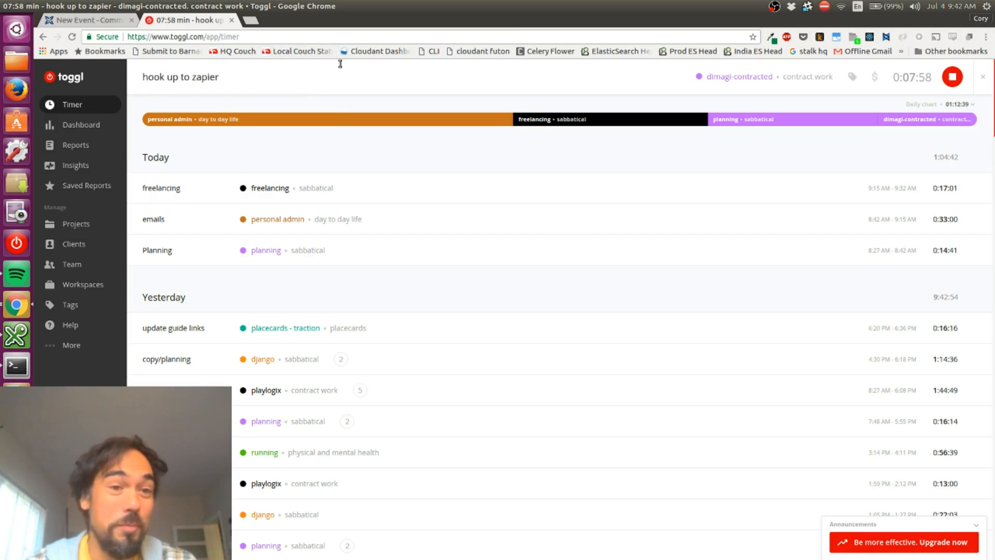
pyautogui.hotkey('shift', 'Home')
pyautogui.press('End')
pyautogui.press('Home')
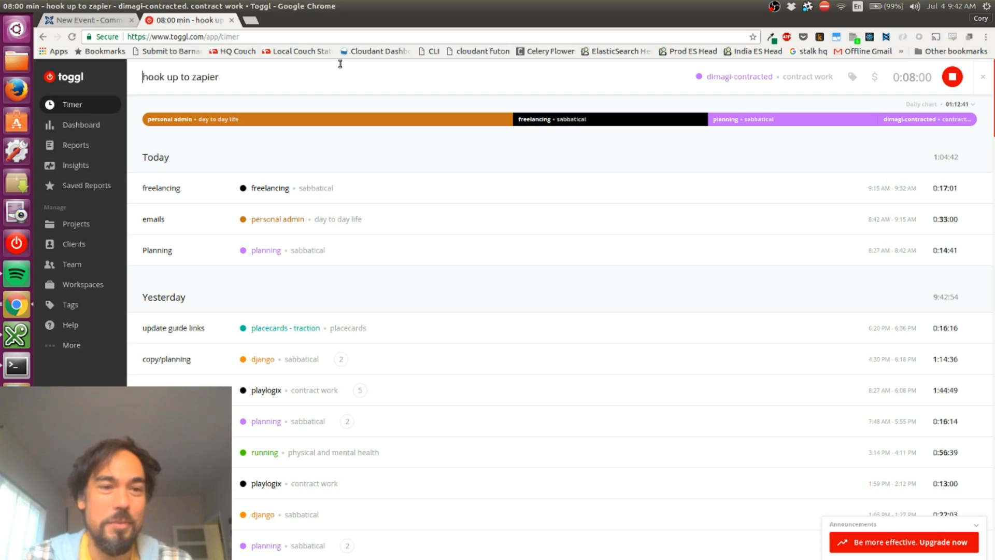
pyautogui.hotkey('shift', 'End')
pyautogui.press('End')
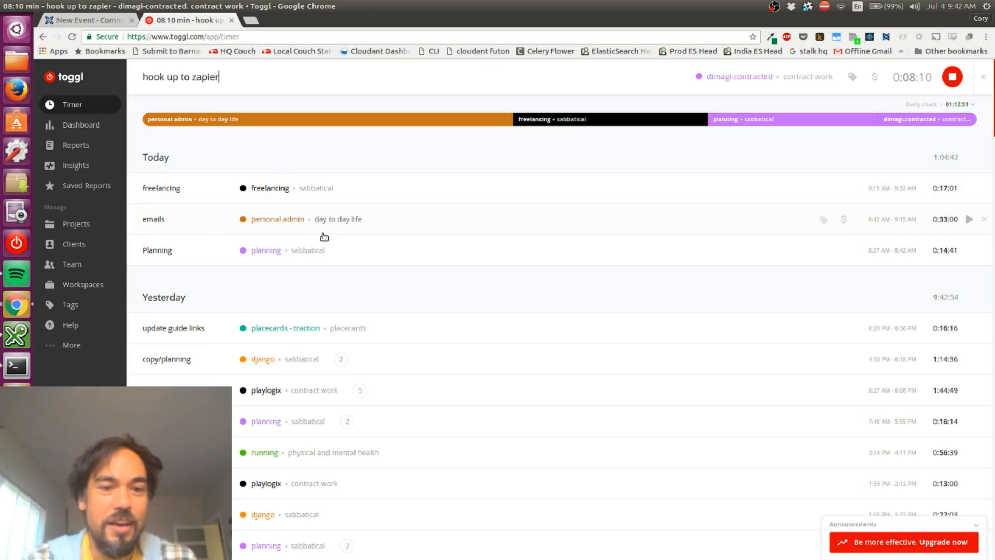
pyautogui.hotkey('ctrl', 'shift', 'Tab')
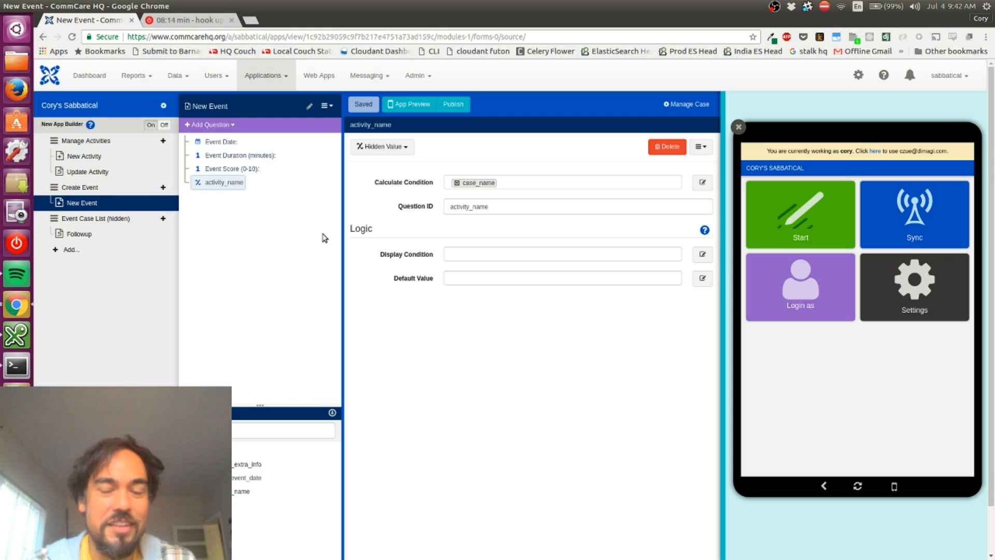
pyautogui.hotkey('ctrl', 'Tab')
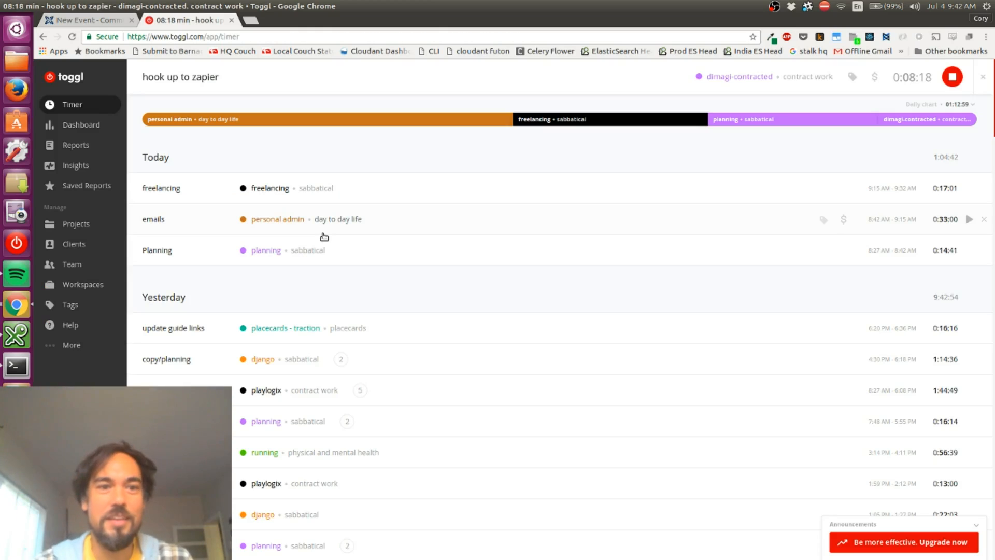
pyautogui.hotkey('ctrl', 'shift', 'Tab')
pyautogui.hotkey('ctrl', 'Tab')
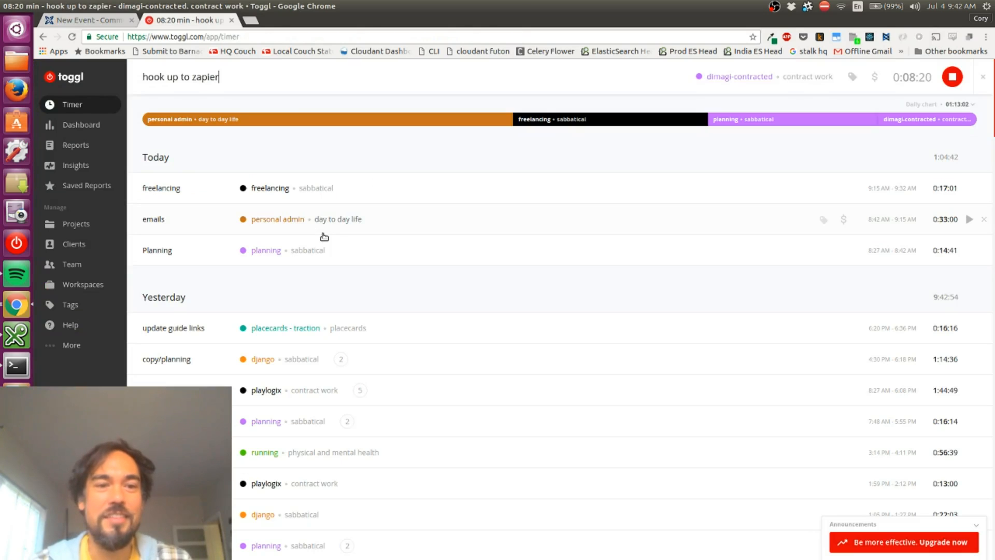
# Replace the running Toggl timer's description with "running" and return to the CommCare HQ form
pyautogui.hotkey('ctrl', 'a')
pyautogui.write('running')
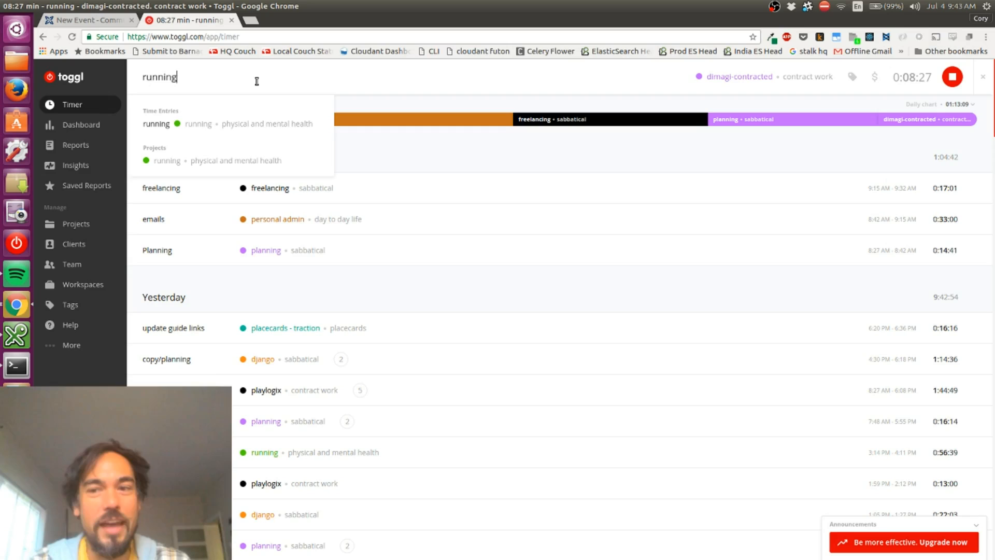
pyautogui.hotkey('ctrl', 'Tab')
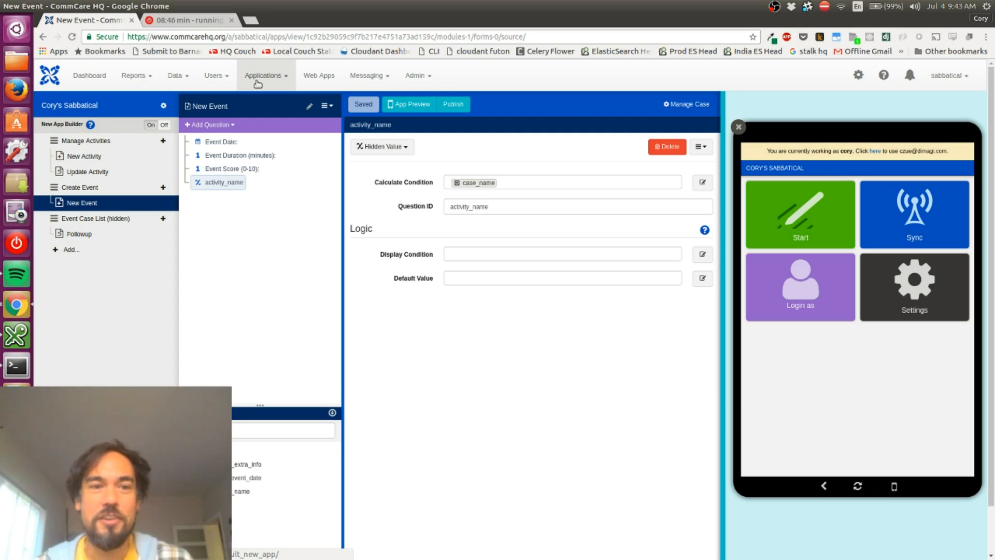
pyautogui.hotkey('ctrl', 'Tab')
pyautogui.hotkey('ctrl', 'shift', 'Tab')
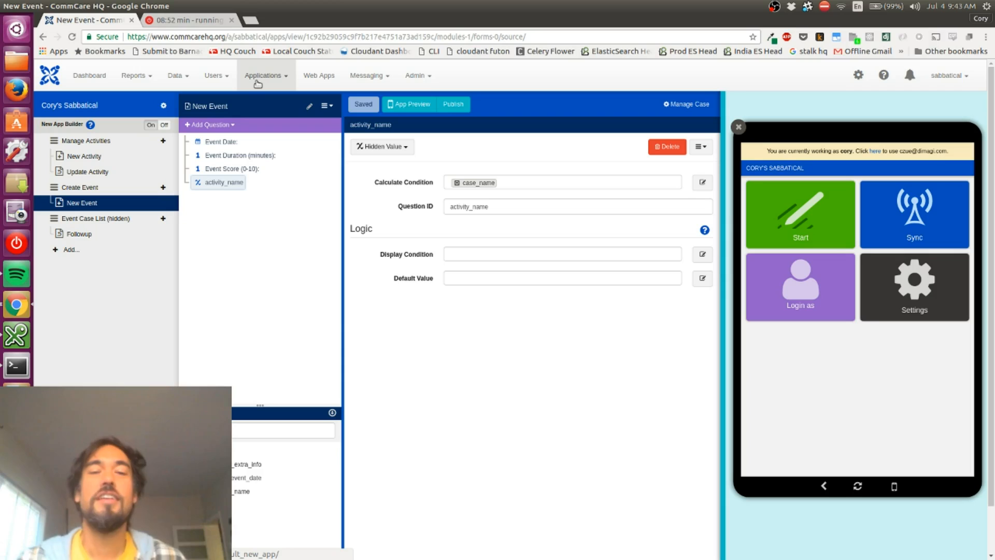
pyautogui.hotkey('ctrl', 'Tab')
pyautogui.hotkey('ctrl', 'shift', 'Tab')
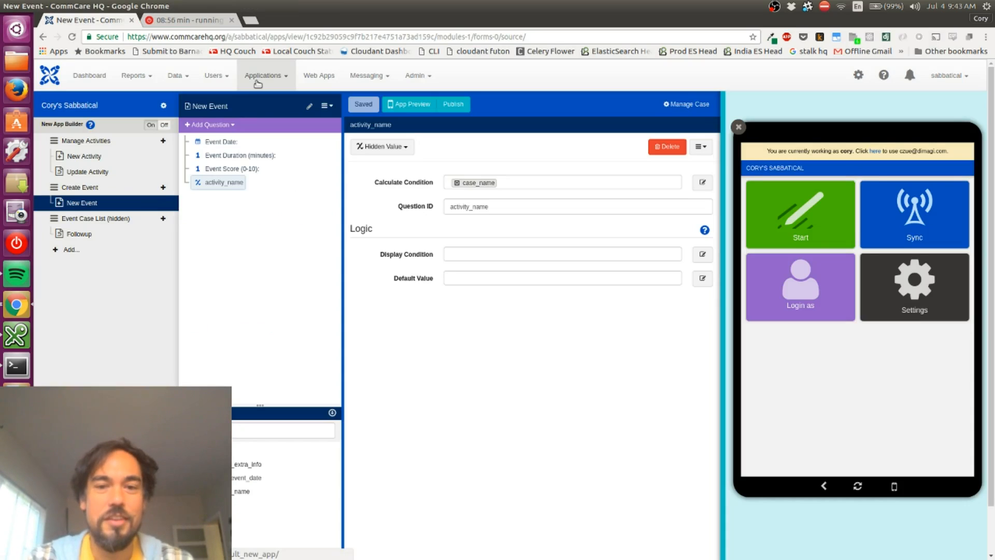
# Open Zapier in a new browser tab and start making a new Zap
pyautogui.hotkey('ctrl', 't')
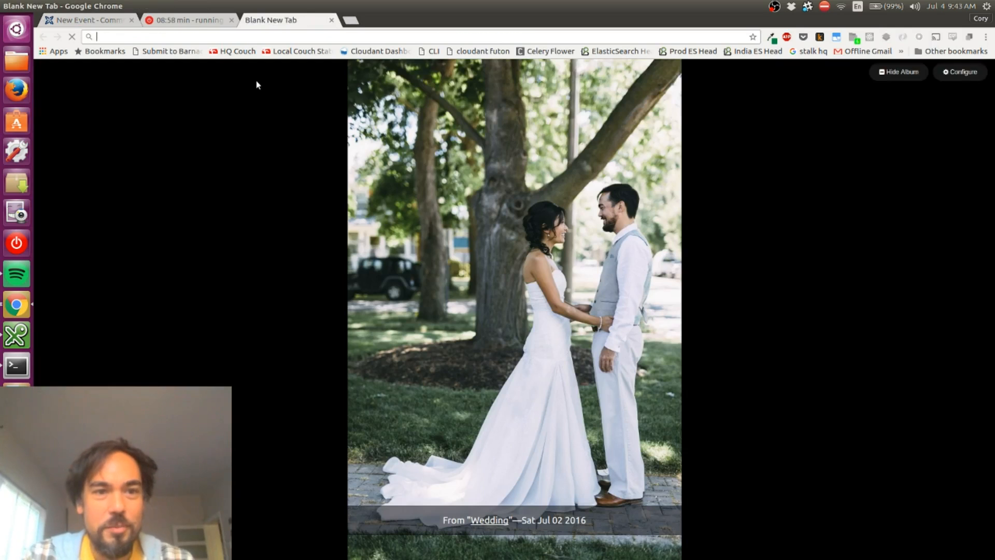
pyautogui.write('zap')
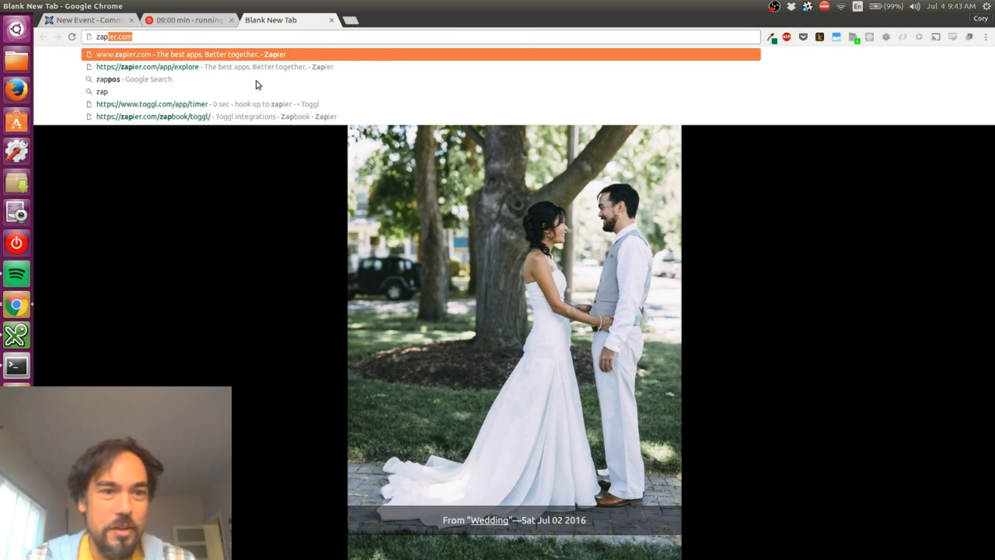
pyautogui.press('Return')
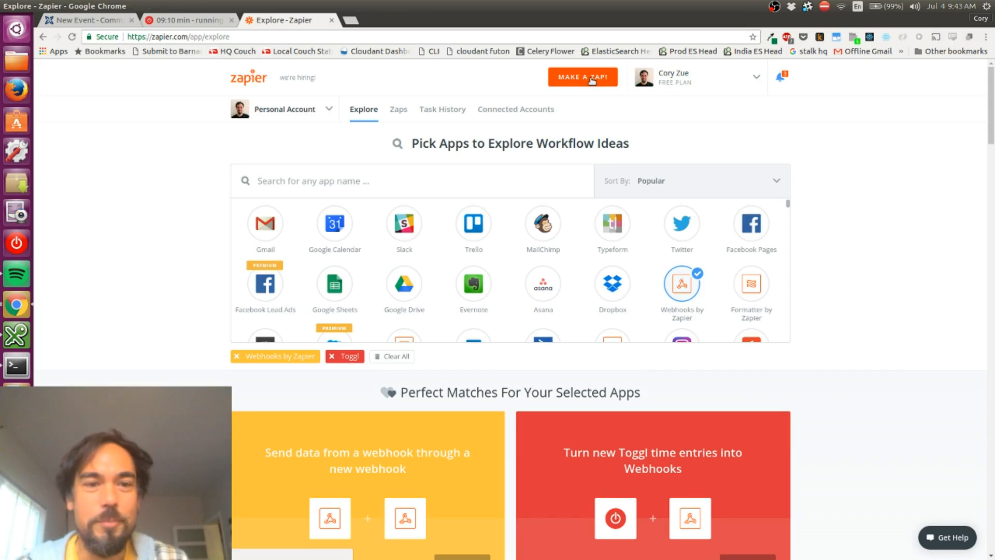
pyautogui.click(591, 82)
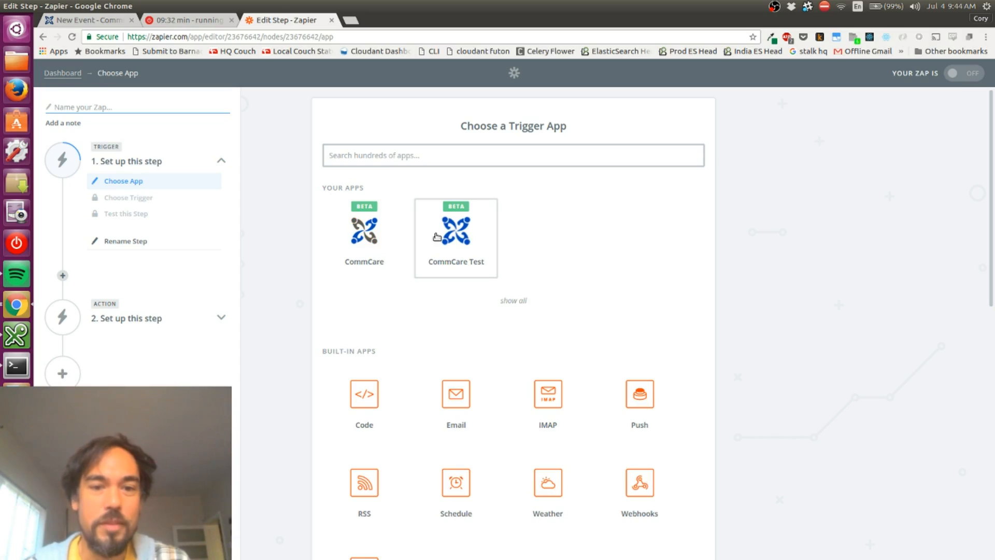
# Choose CommCare's New Form Submission as the Zap's trigger, using CommCareHQ Account #1
pyautogui.click(362, 241)
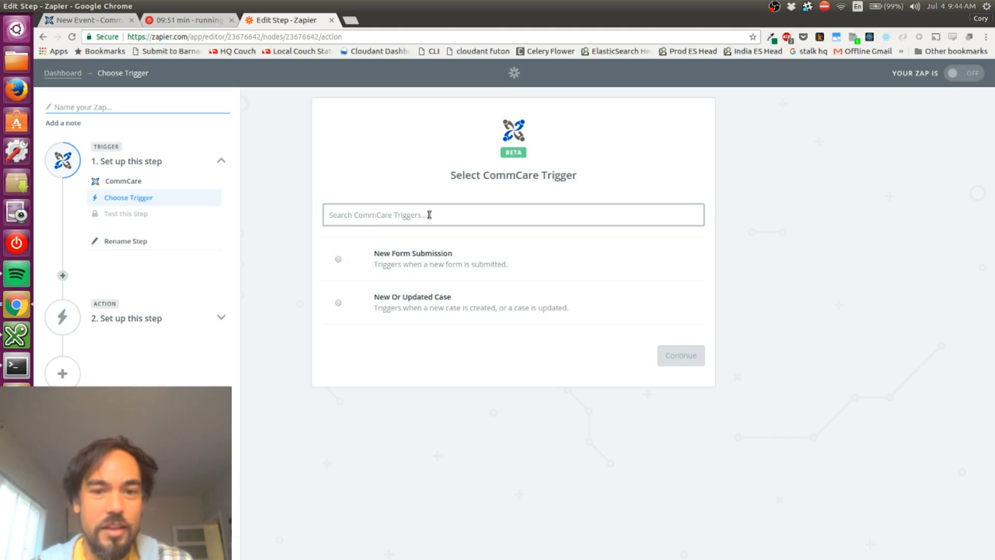
pyautogui.click(363, 271)
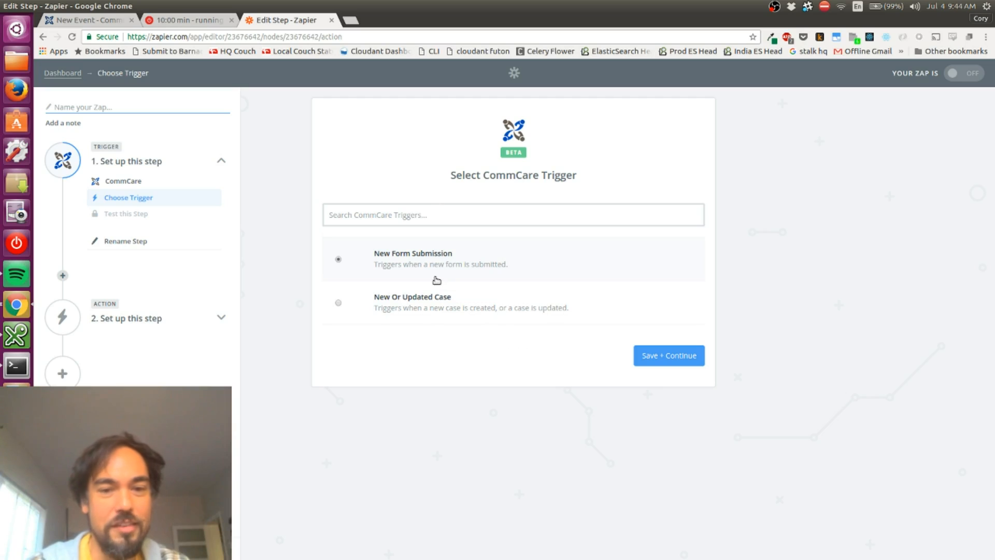
pyautogui.click(666, 357)
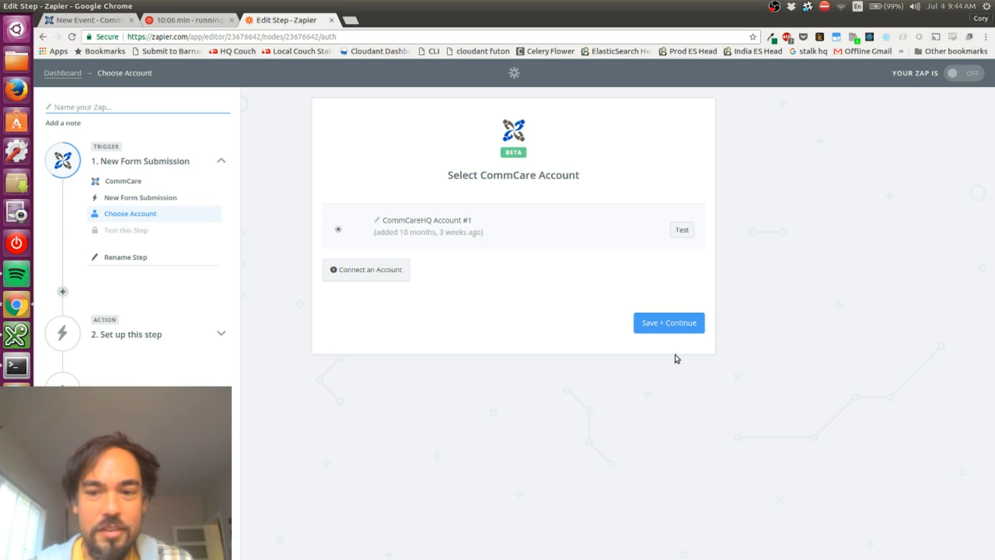
pyautogui.click(663, 326)
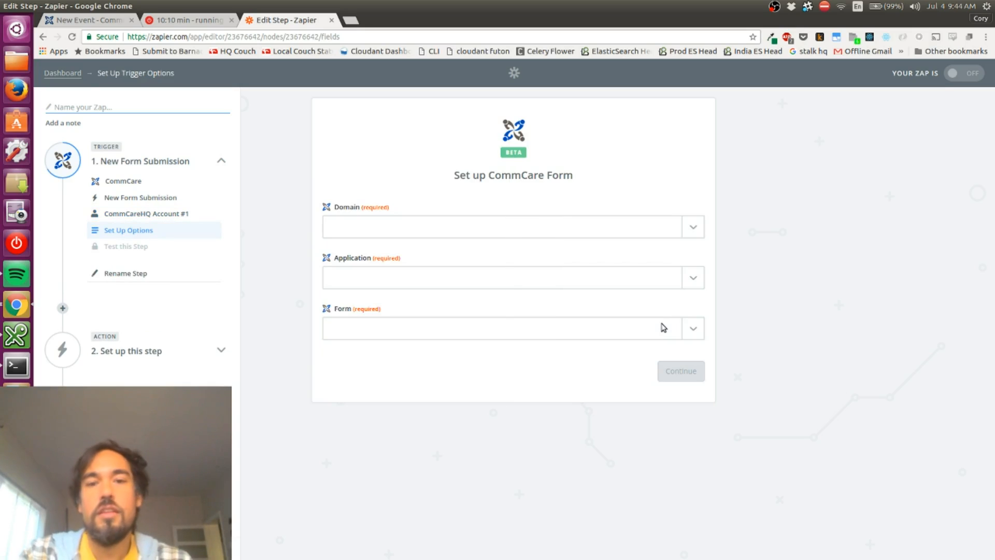
# Point the trigger at the sabbatical domain, its sabbatical application and the Create Event > New Event form, and save these options
pyautogui.click(409, 233)
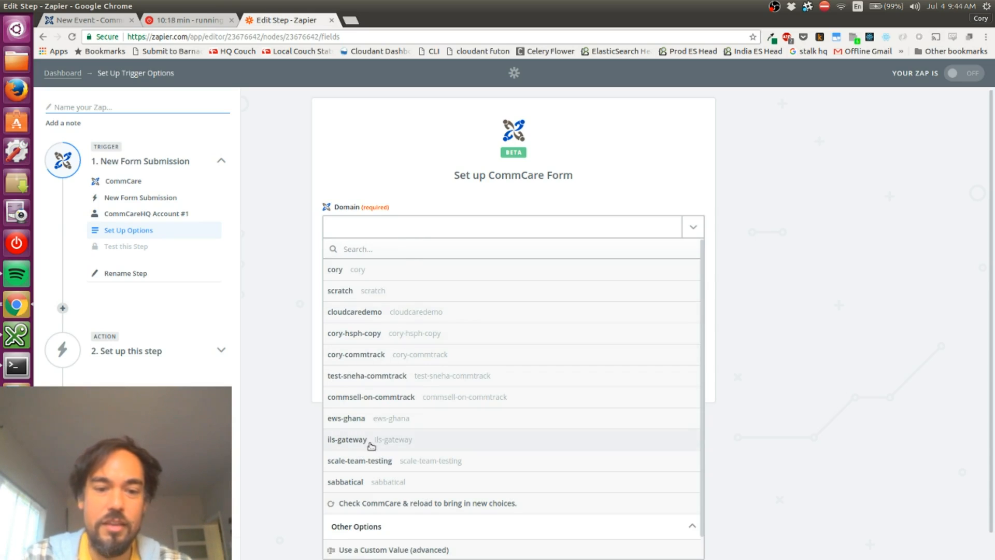
pyautogui.click(373, 479)
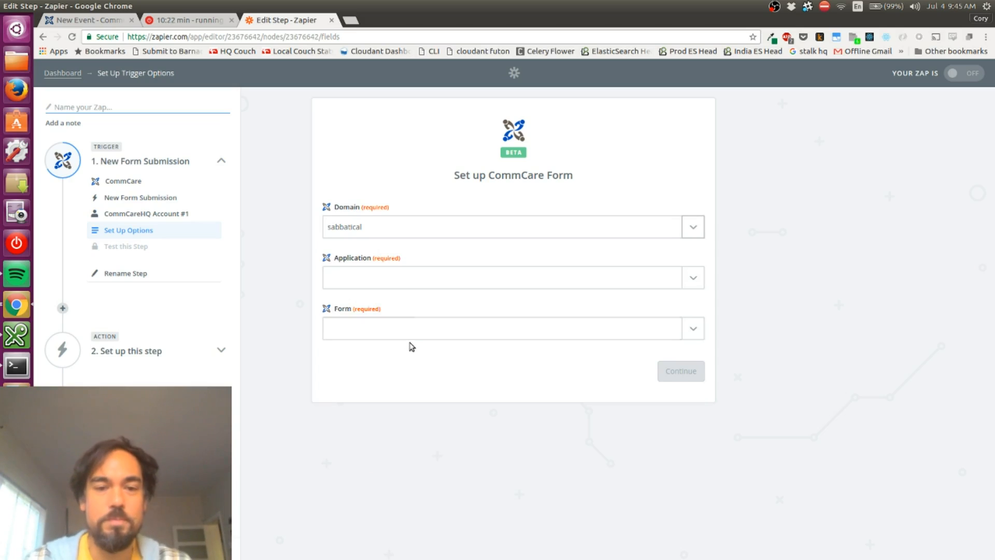
pyautogui.click(390, 235)
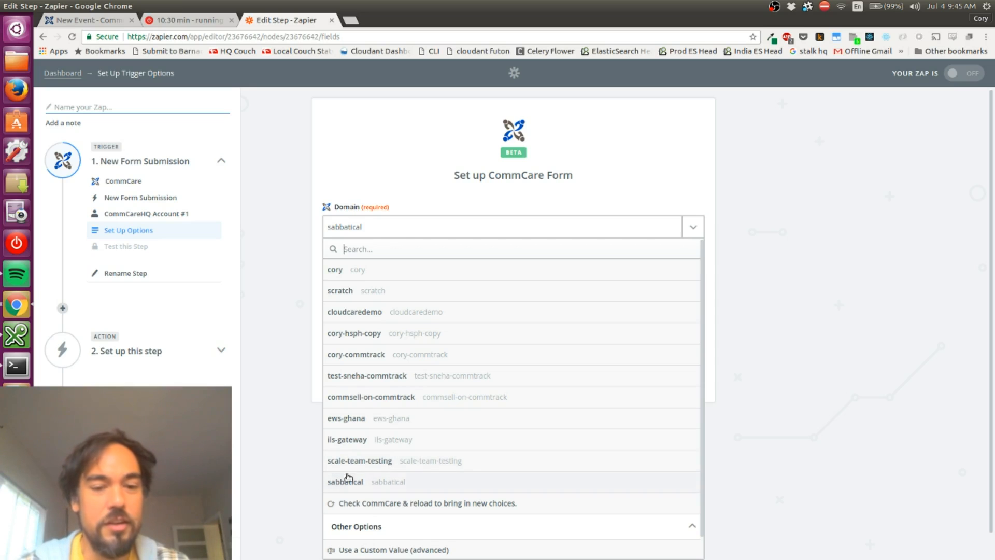
pyautogui.click(868, 461)
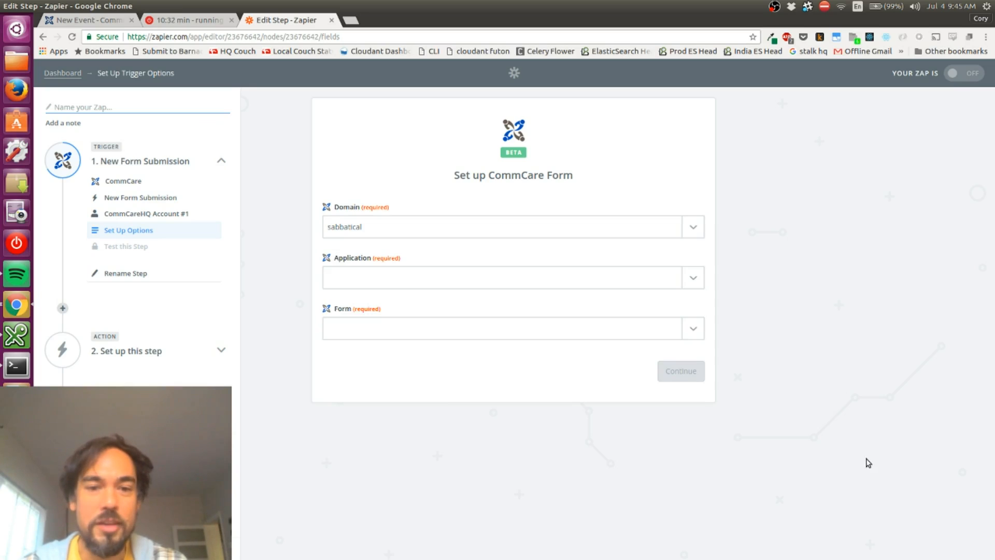
pyautogui.click(423, 280)
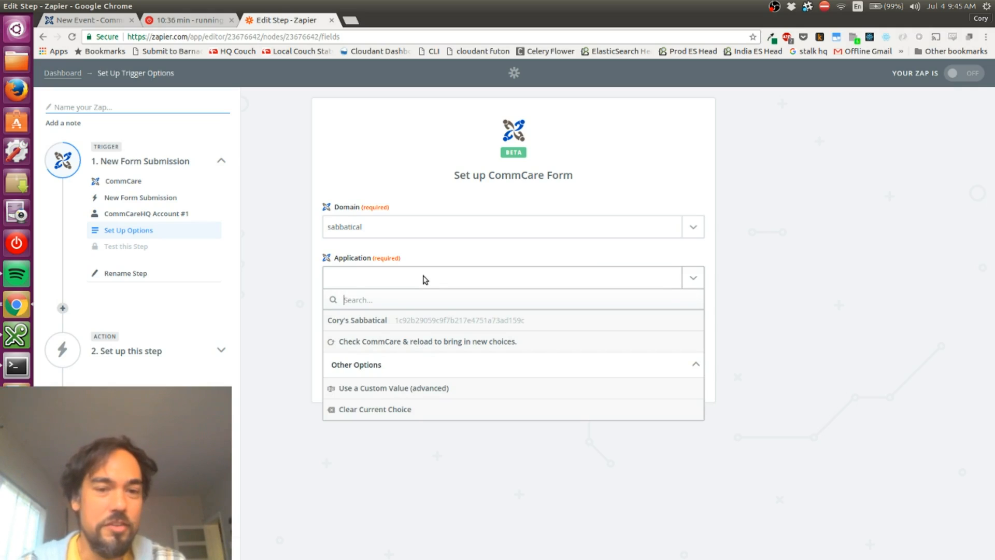
pyautogui.click(393, 323)
pyautogui.click(396, 329)
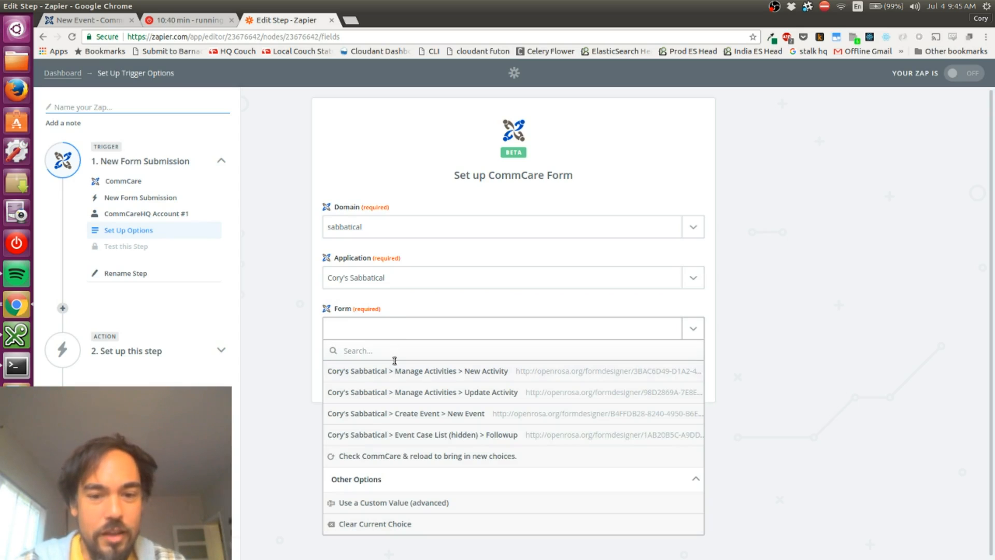
pyautogui.click(391, 414)
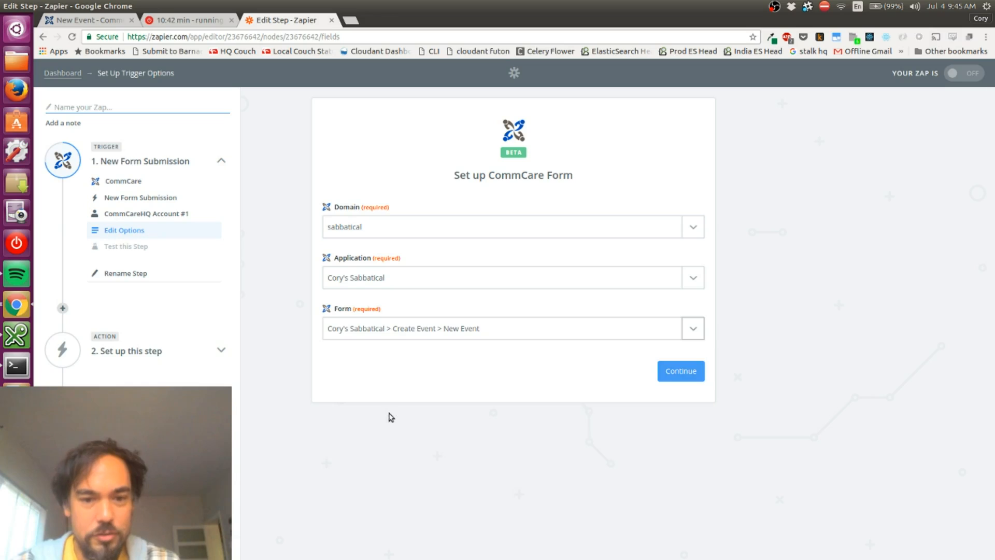
pyautogui.click(681, 372)
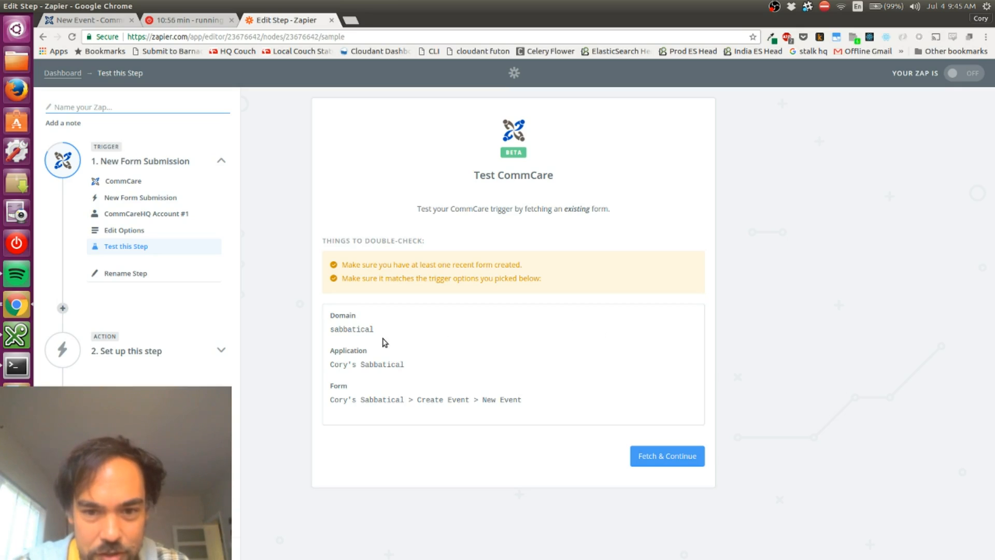
# Test the CommCare trigger by fetching an existing form and review the fields of the fetched sample
pyautogui.click(653, 458)
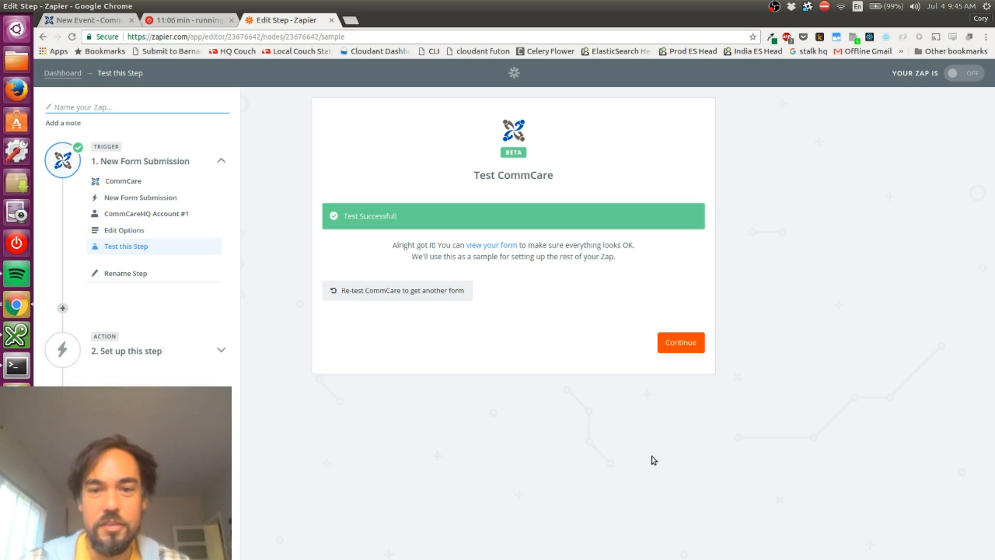
pyautogui.click(492, 246)
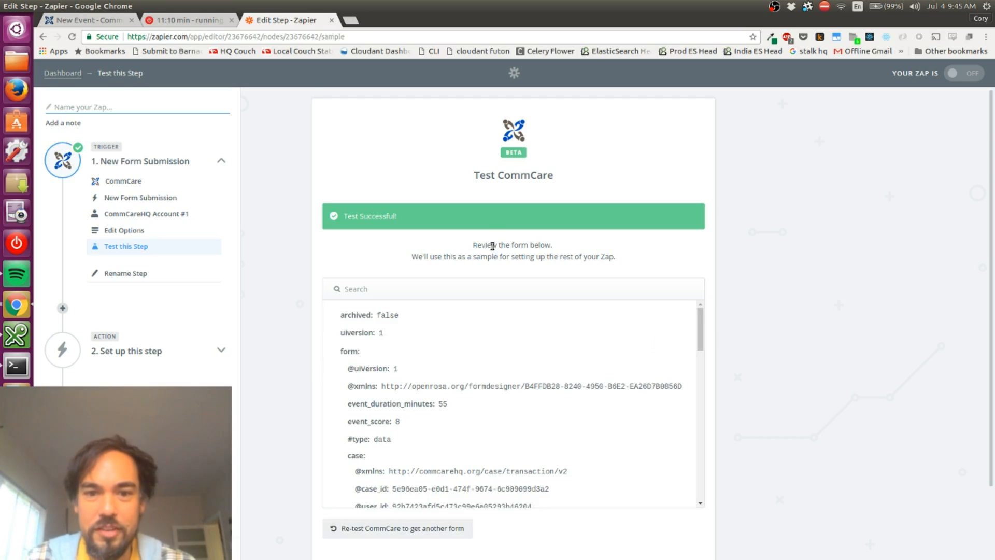
pyautogui.scroll(-3, 815, 259)
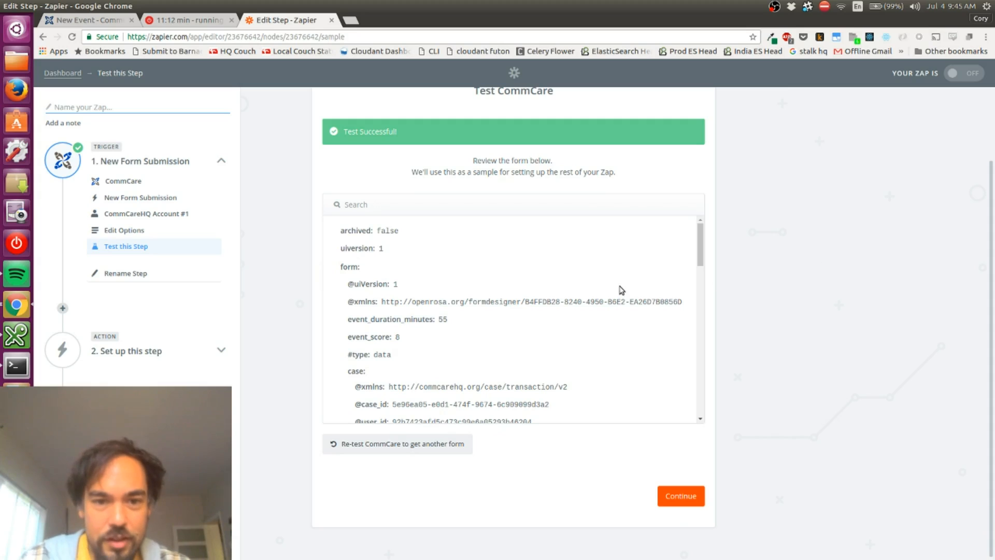
pyautogui.scroll(-2, 621, 290)
pyautogui.scroll(2, 622, 290)
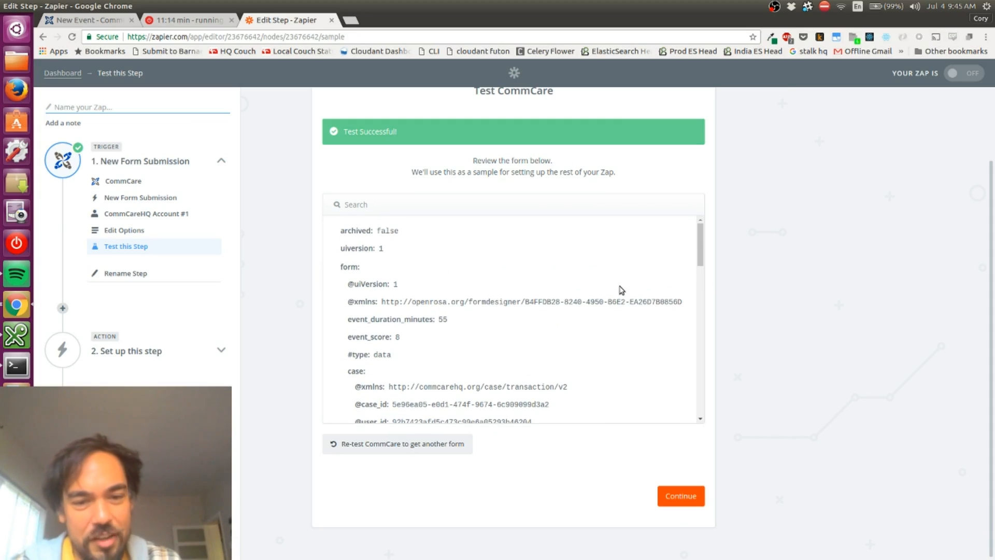
pyautogui.scroll(-3, 621, 290)
pyautogui.scroll(3, 622, 289)
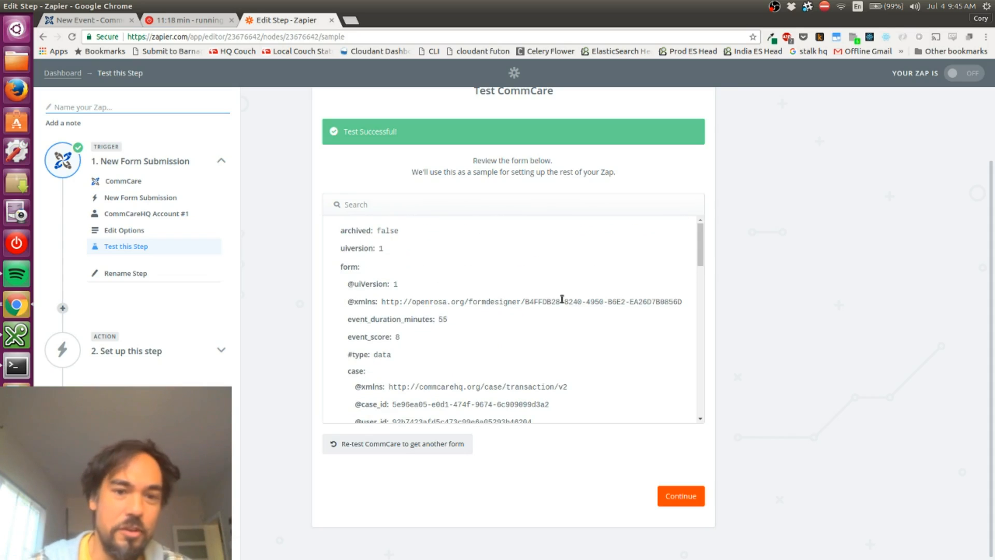
pyautogui.scroll(-10, 562, 299)
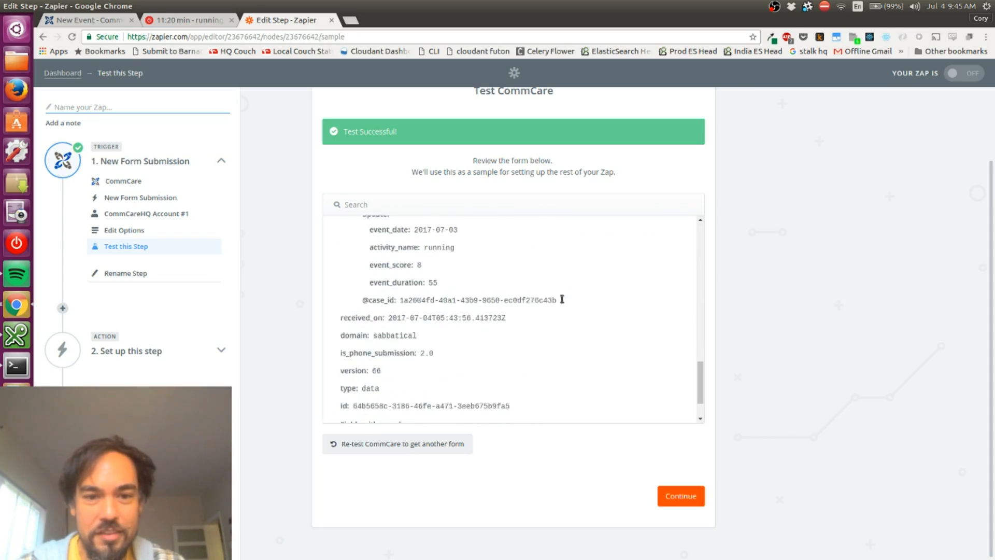
pyautogui.scroll(12, 560, 297)
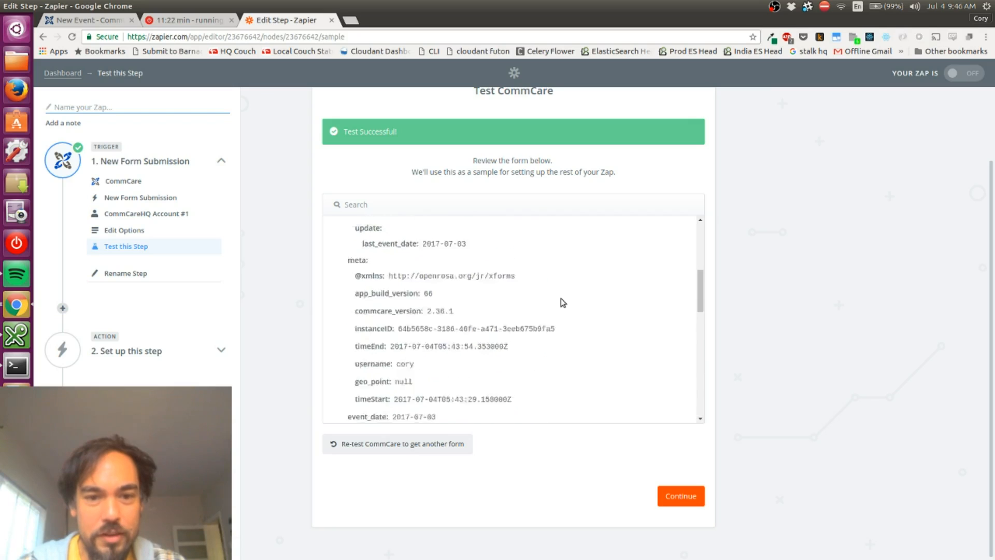
# Review the remaining fields of the sample form and accept the CommCare trigger test
pyautogui.scroll(-2, 561, 318)
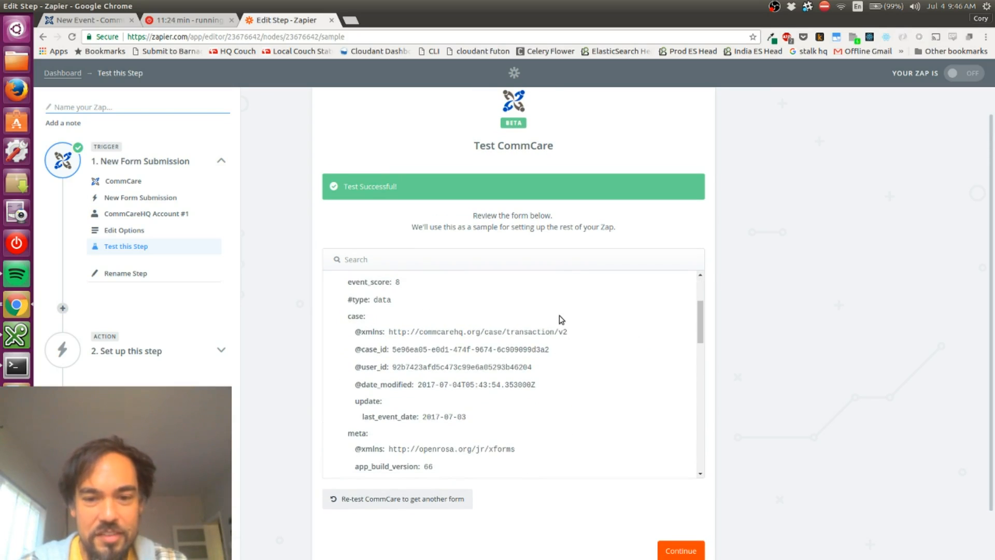
pyautogui.scroll(-8, 559, 319)
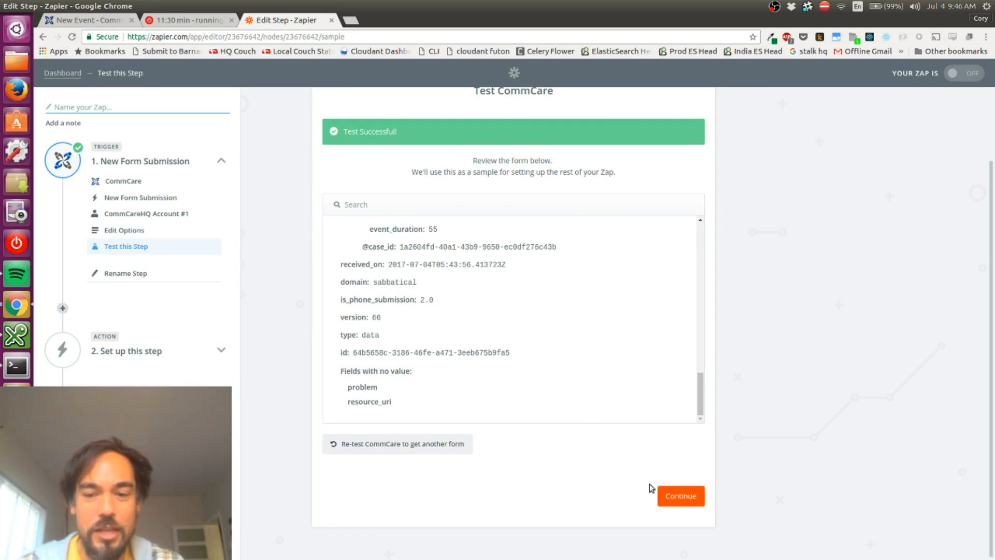
pyautogui.click(668, 492)
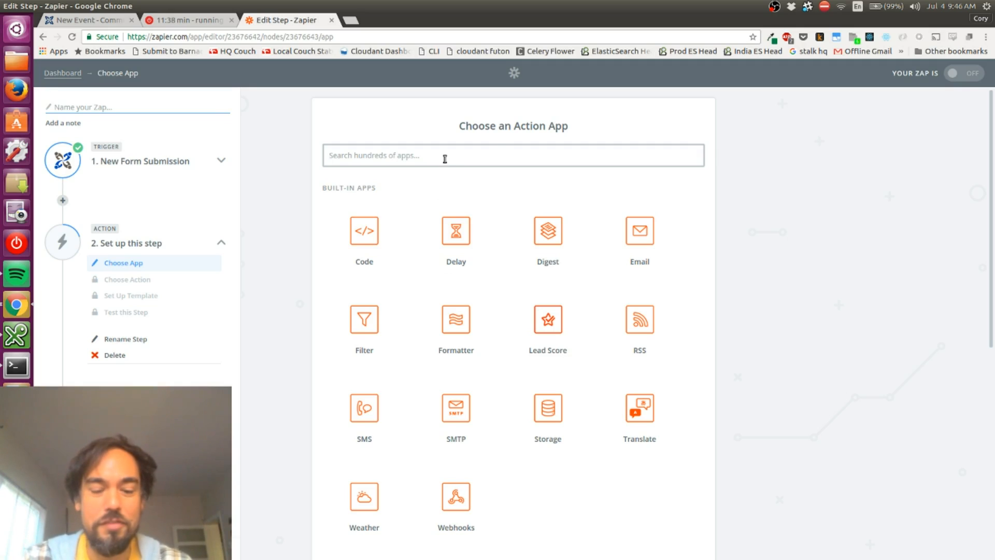
# Choose Toggl's Create Time Entry as the Zap's action and save the choice
pyautogui.write('toggl')
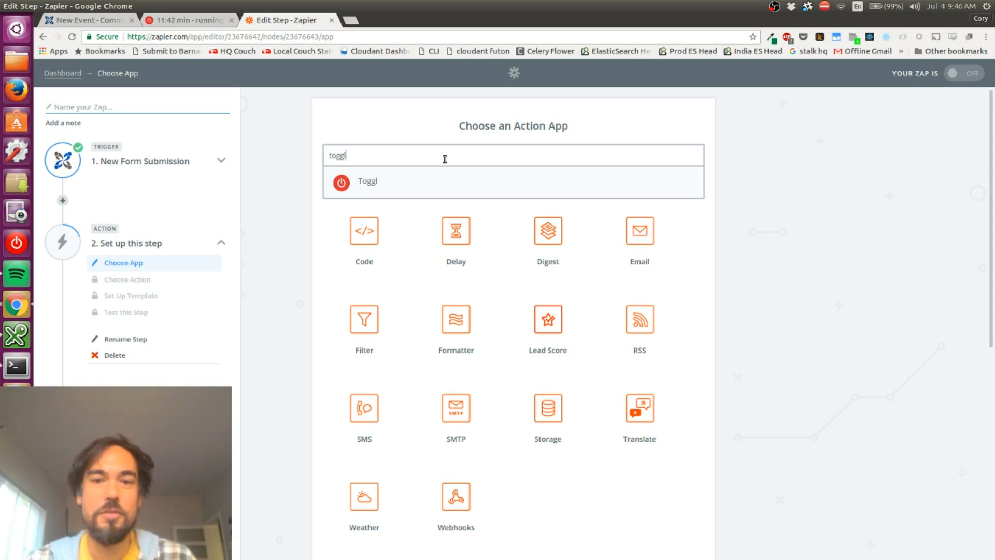
pyautogui.click(364, 185)
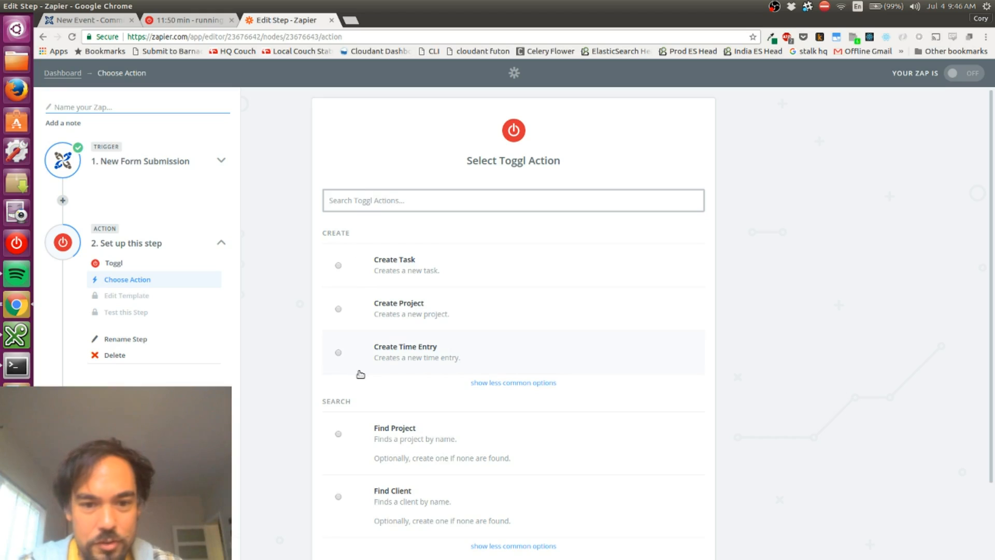
pyautogui.click(395, 357)
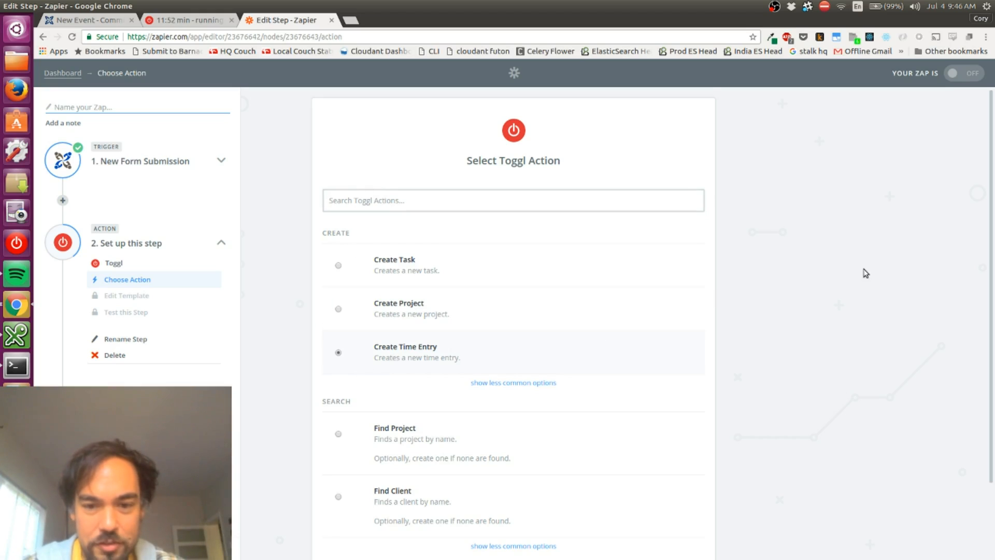
pyautogui.scroll(-2, 865, 273)
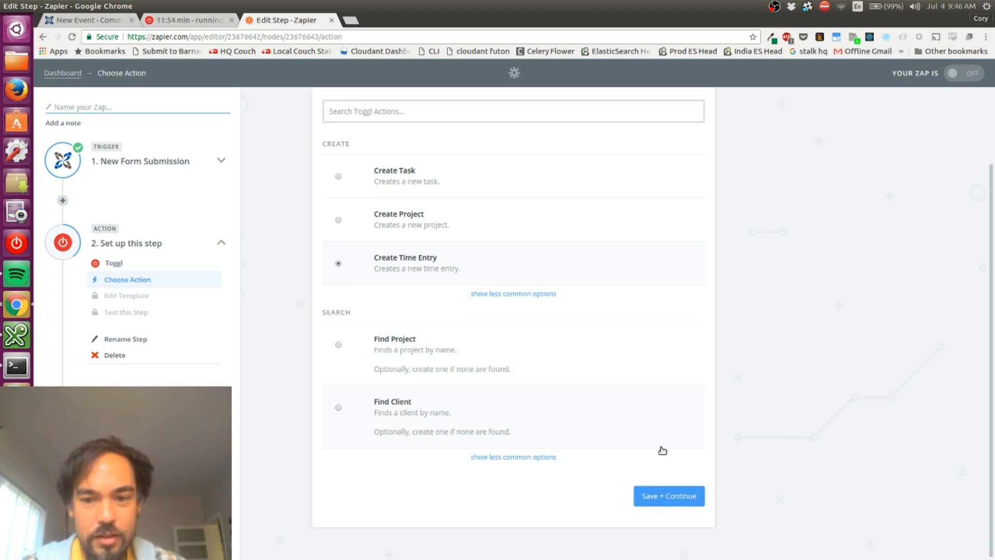
pyautogui.click(658, 498)
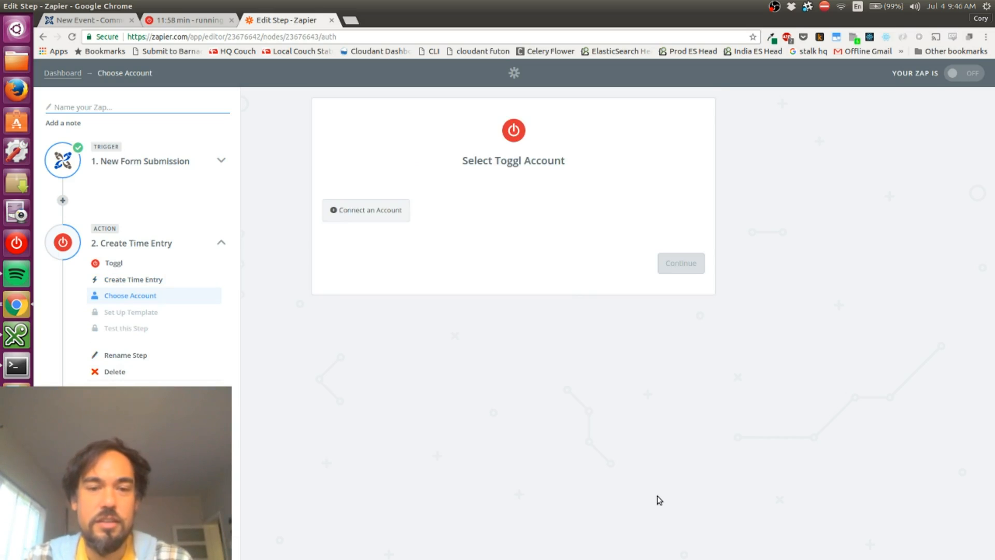
# Start connecting a Toggl account and open the Toggl profile page in a new tab at its API token
pyautogui.click(382, 221)
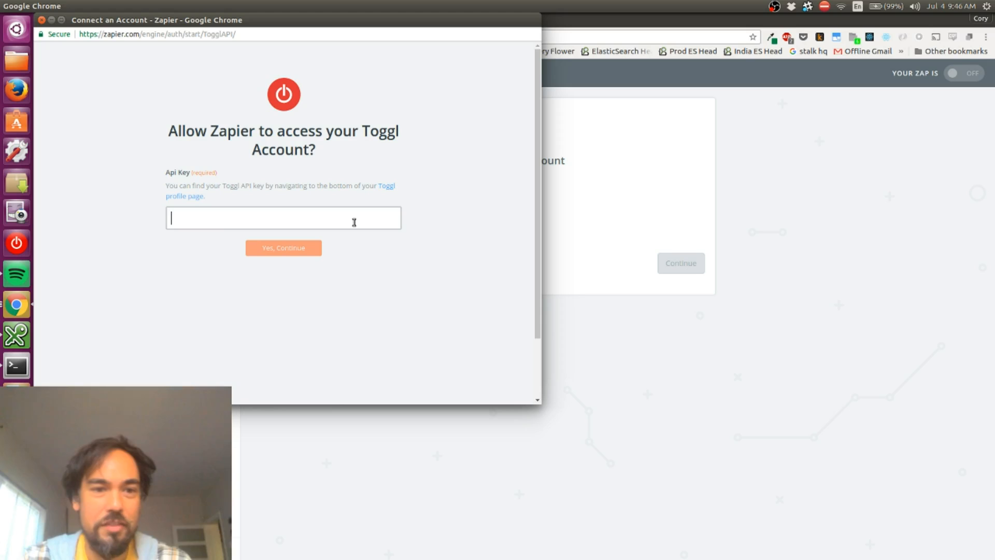
pyautogui.click(354, 222)
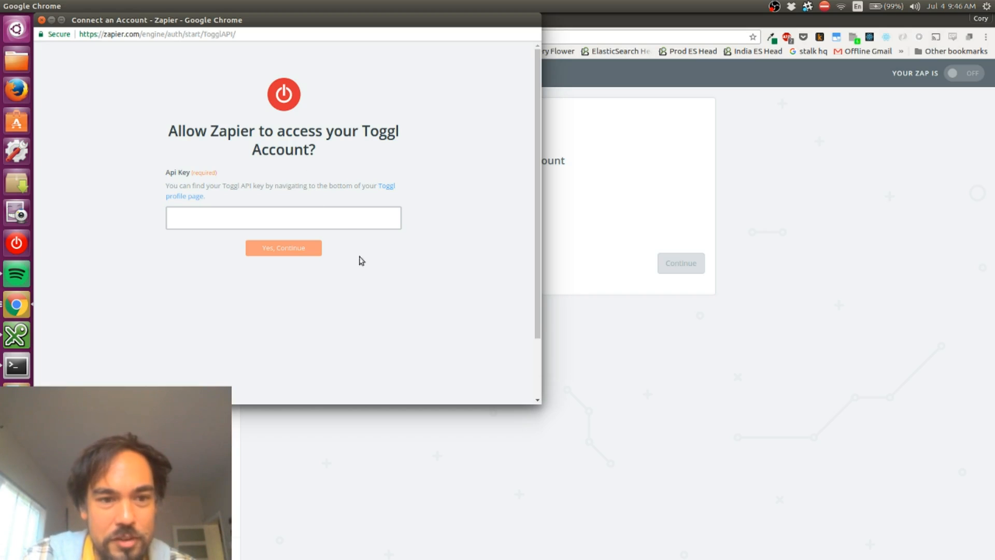
pyautogui.click(602, 381)
pyautogui.hotkey('ctrl', 'shift', 'Tab')
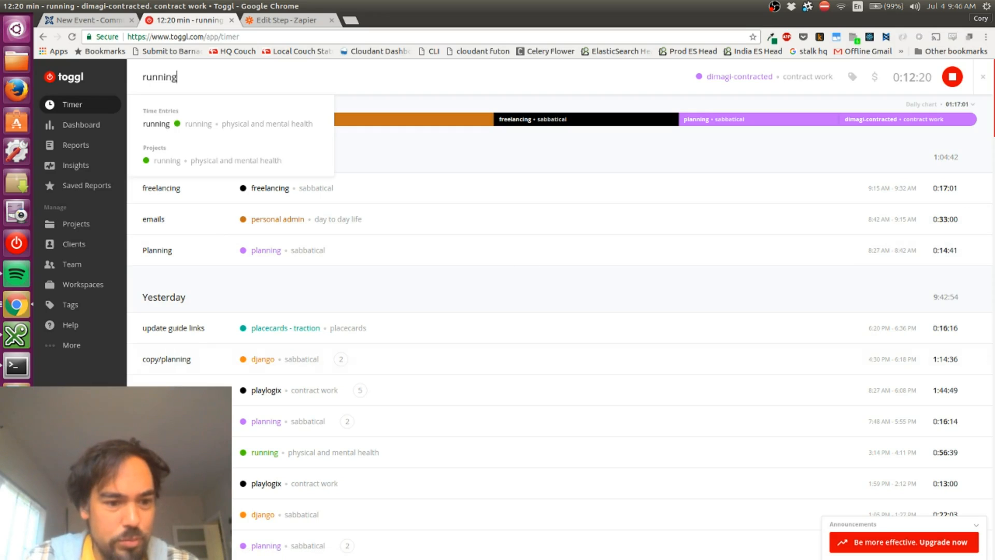
pyautogui.click(80, 542)
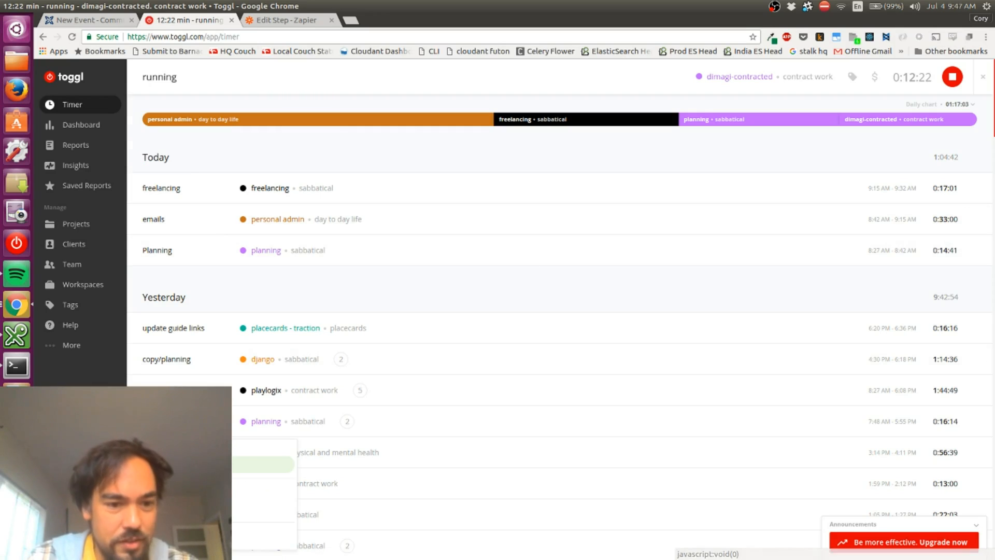
pyautogui.middleClick(166, 491)
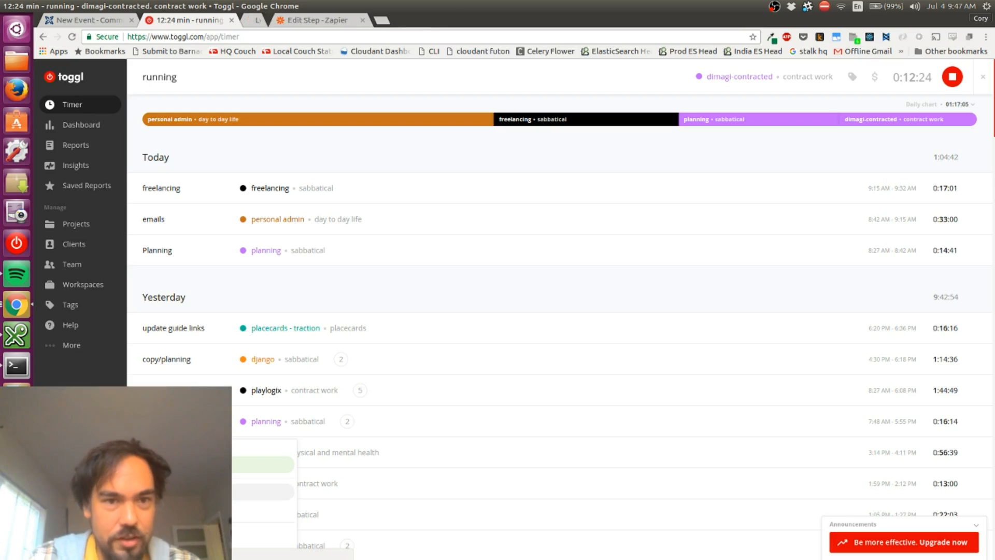
pyautogui.hotkey('ctrl', 'Tab')
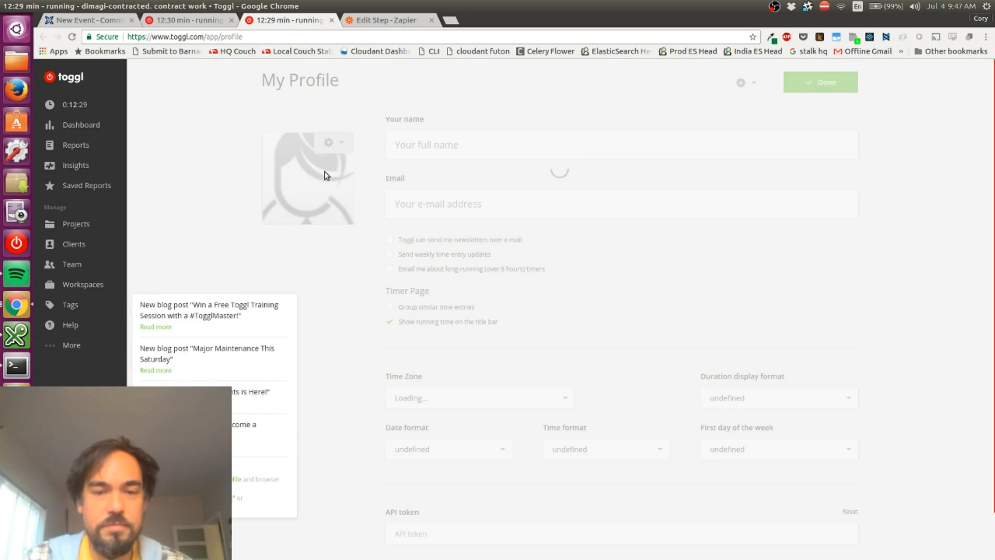
pyautogui.scroll(-2, 312, 216)
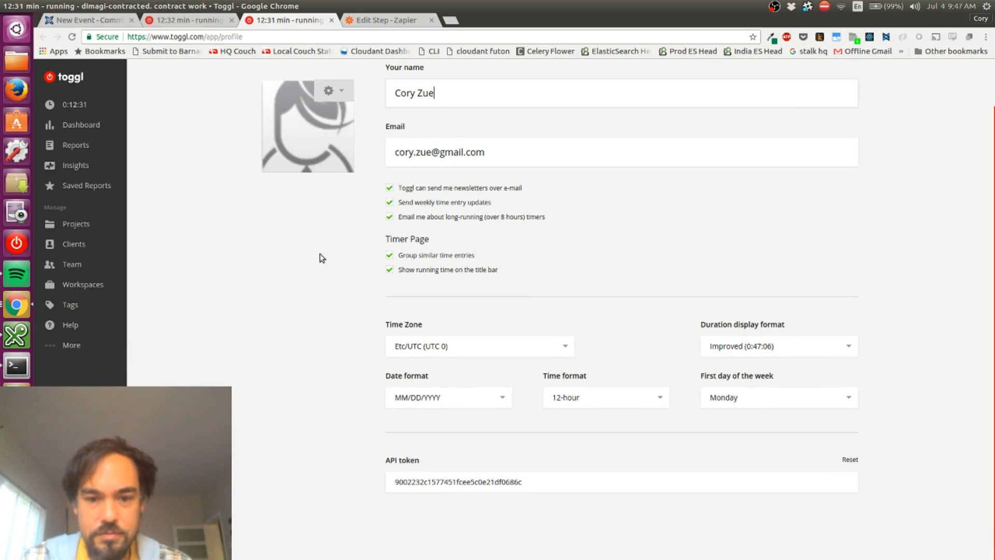
# Copy the API token from the Toggl profile into Zapier's Api Key field and authorize the Toggl connection
pyautogui.doubleClick(474, 483)
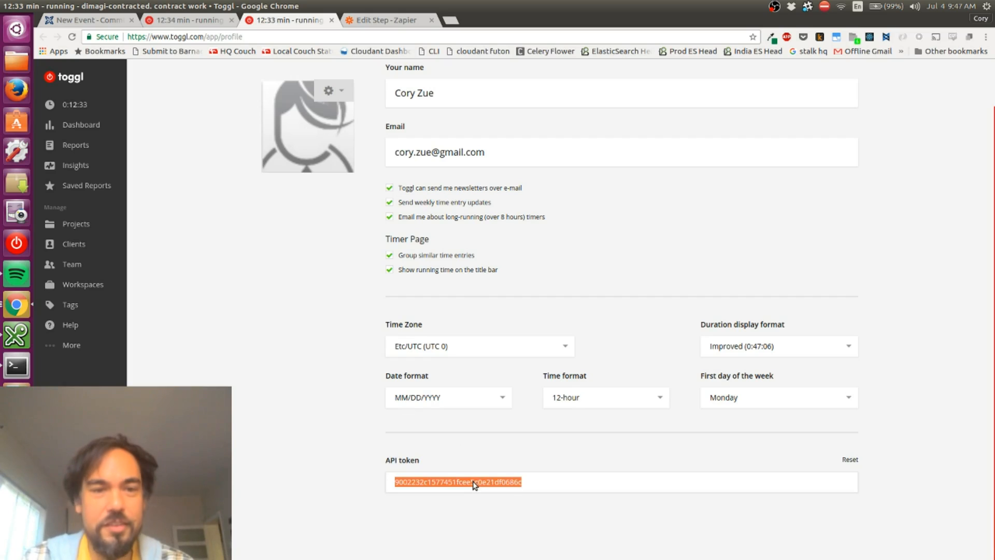
pyautogui.hotkey('ctrl', 'c')
pyautogui.hotkey('alt', 'Tab')
pyautogui.hotkey('ctrl', 'v')
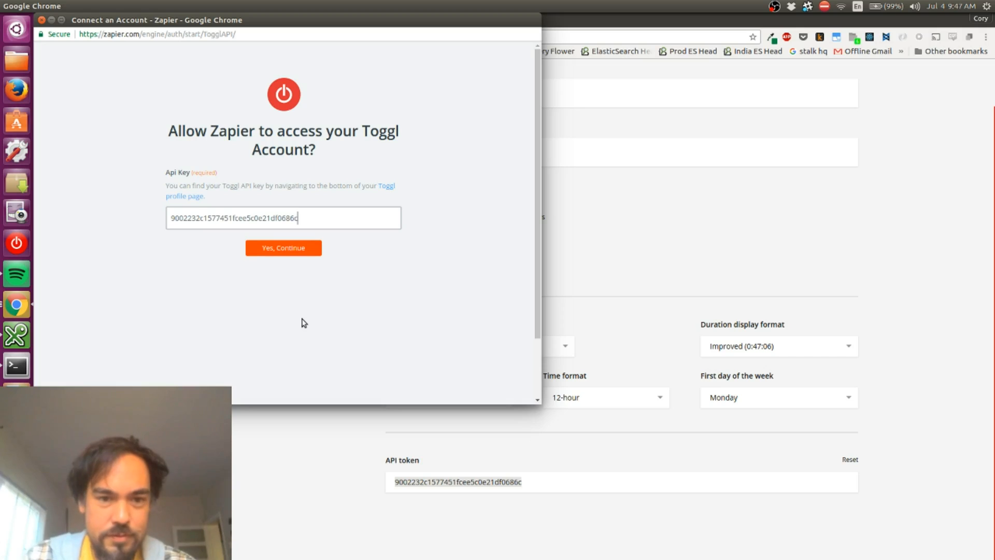
pyautogui.click(301, 252)
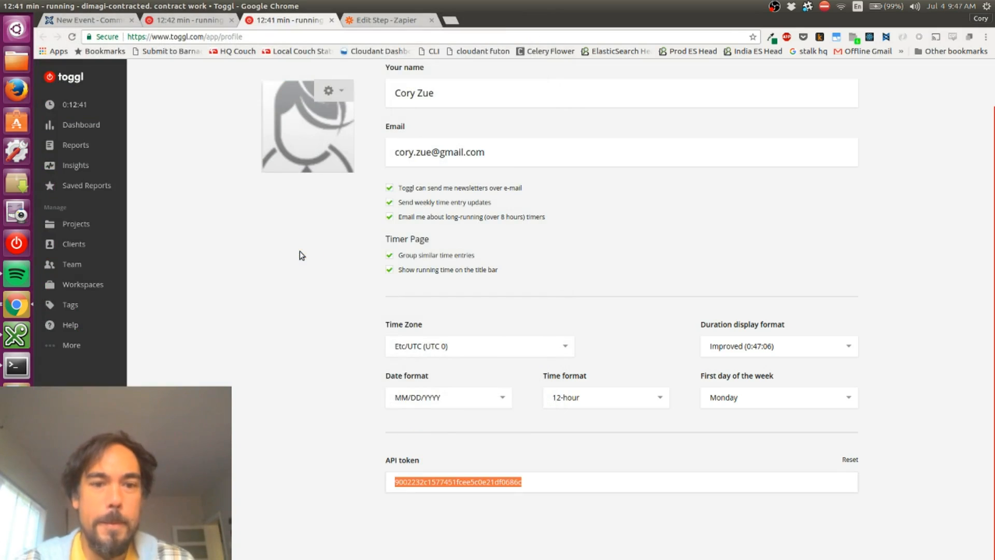
# Return to the Zap editor, test the connection of Toggl Account #1 and save it for the action
pyautogui.hotkey('ctrl', 'Tab')
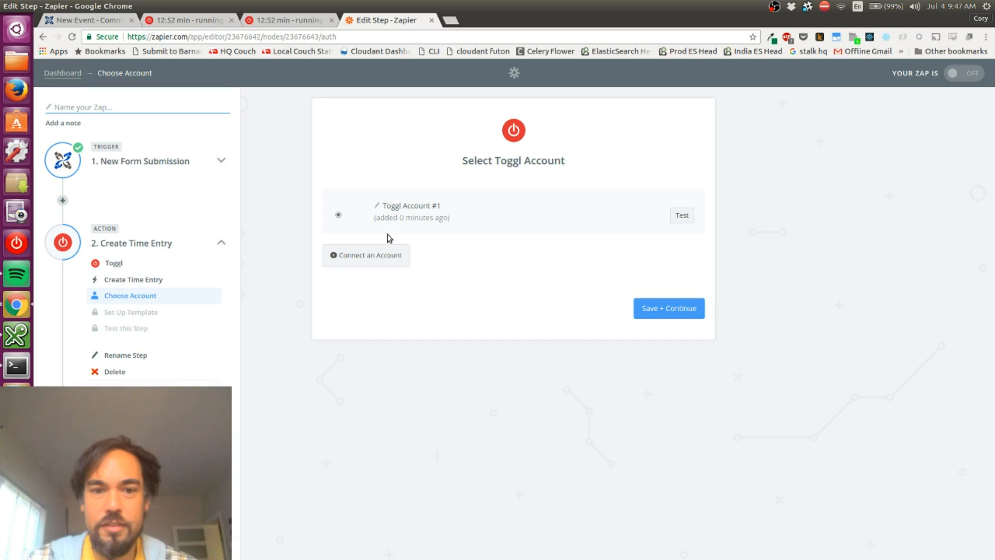
pyautogui.click(672, 220)
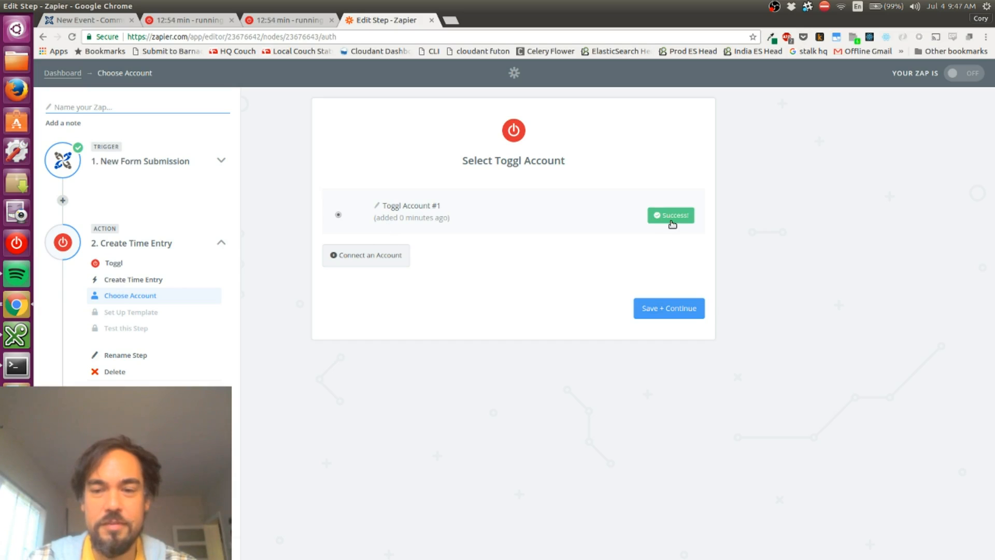
pyautogui.click(664, 304)
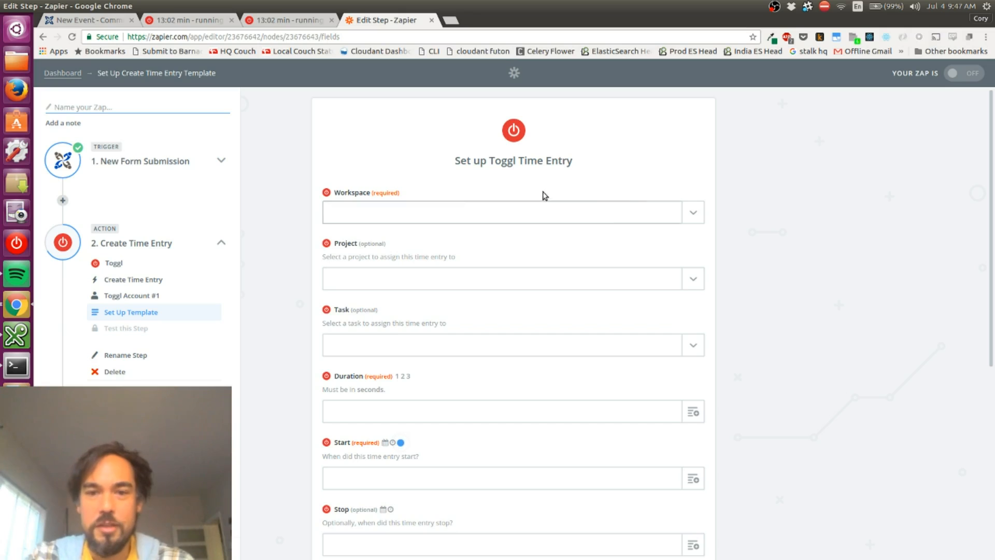
# Set the time entry's workspace to the user's personal workspace and its project to running
pyautogui.click(512, 219)
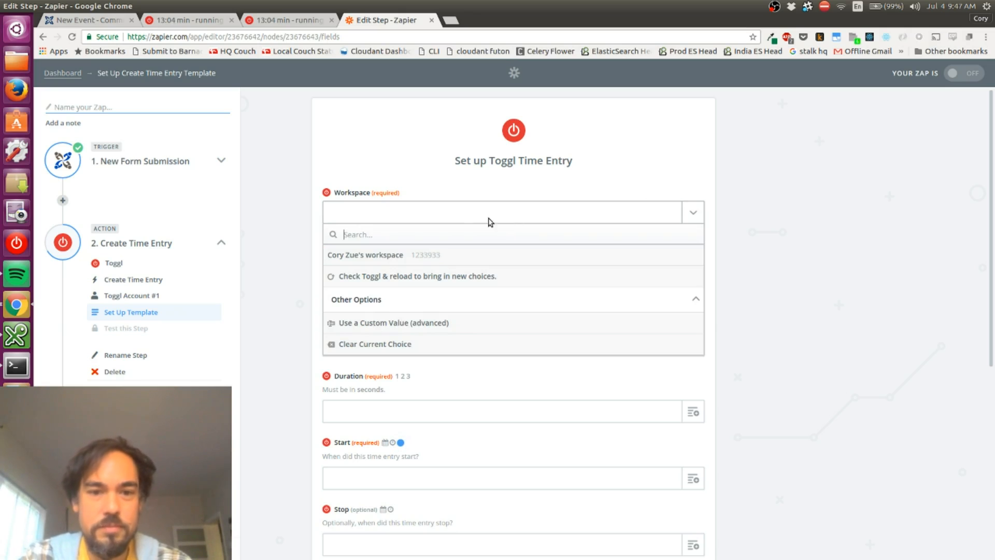
pyautogui.click(364, 260)
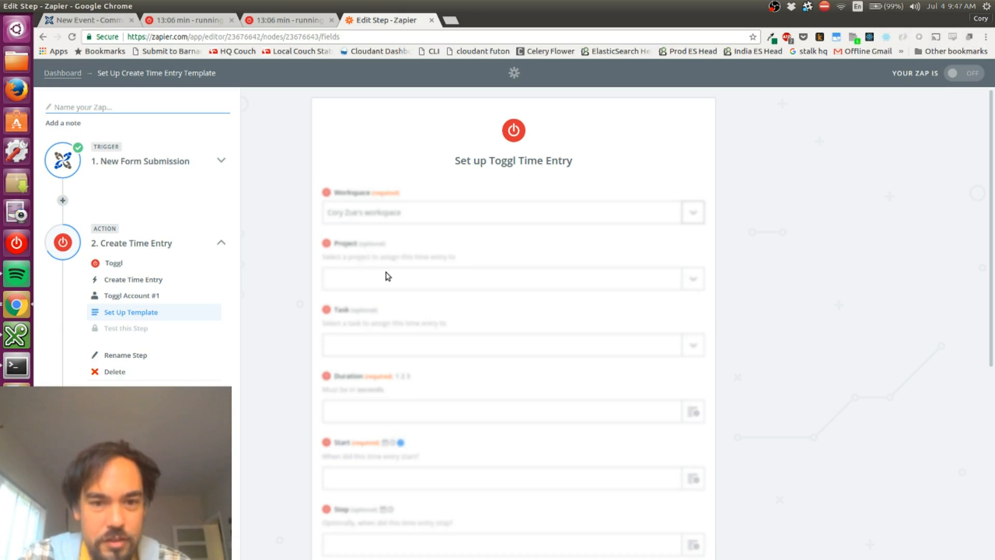
pyautogui.click(386, 279)
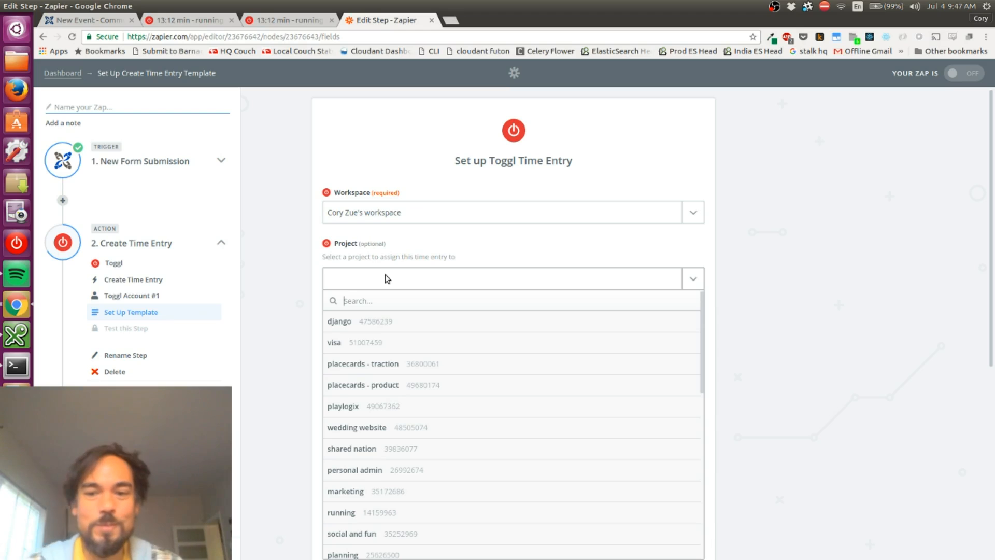
pyautogui.scroll(-10, 403, 336)
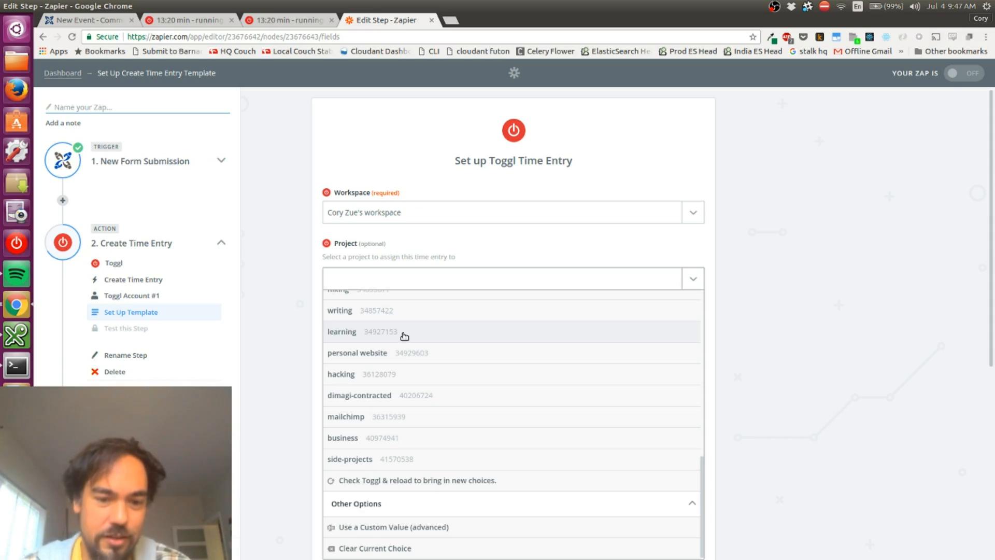
pyautogui.scroll(10, 381, 410)
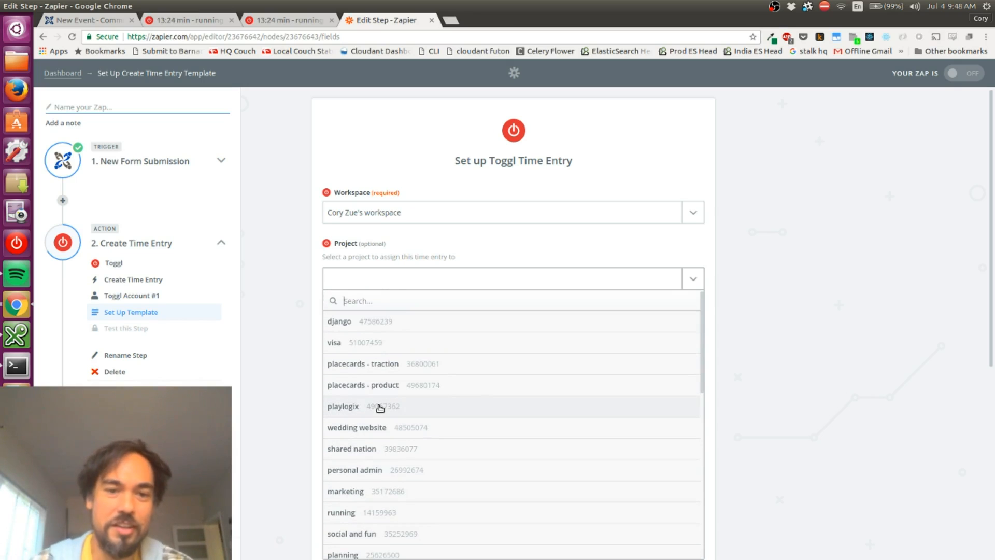
pyautogui.scroll(-2, 378, 373)
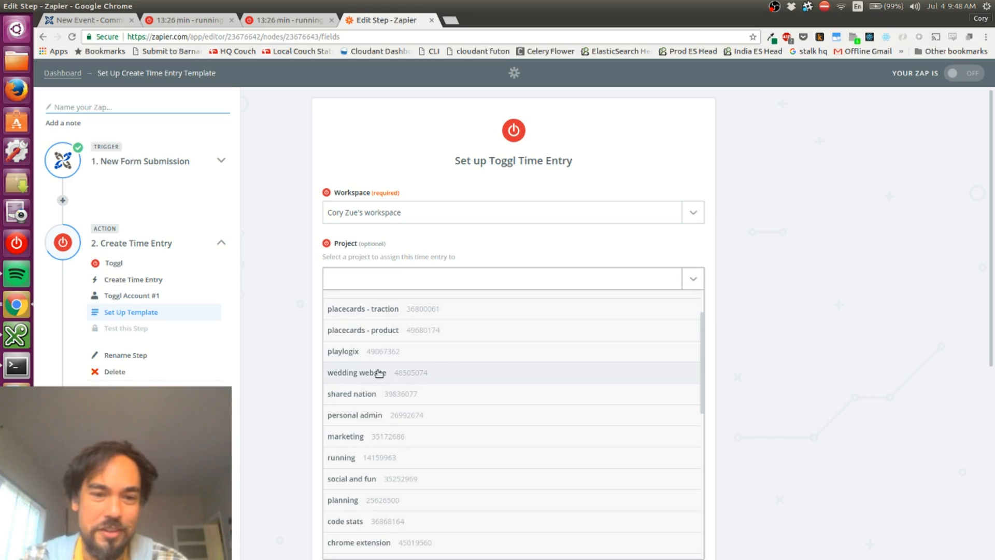
pyautogui.click(348, 458)
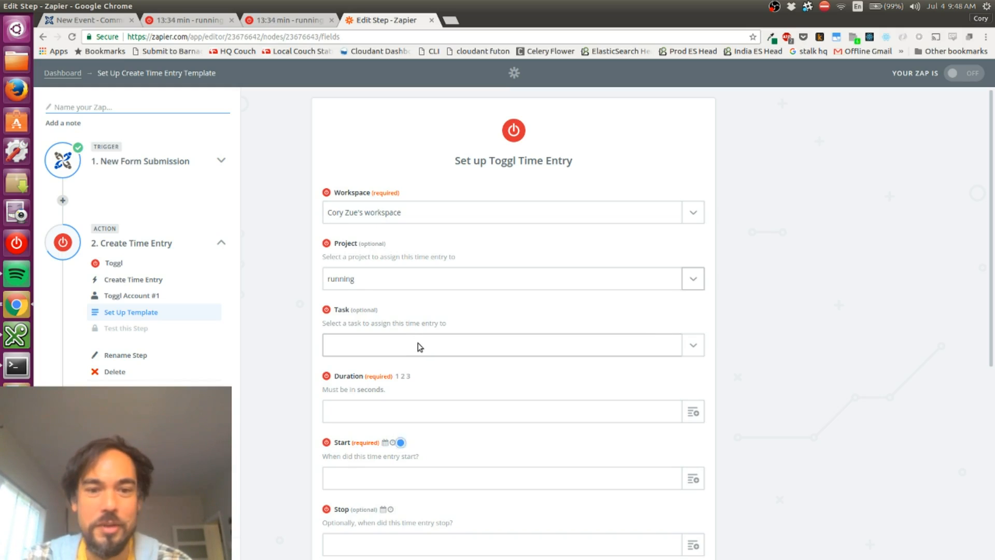
# Try to find a running task to assign to the time entry
pyautogui.click(407, 351)
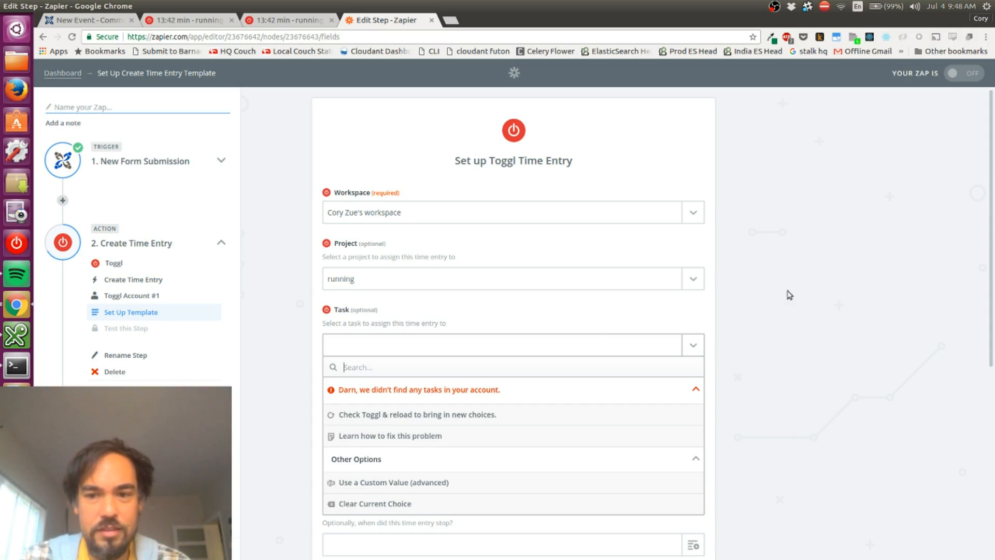
pyautogui.click(845, 288)
pyautogui.scroll(-2, 816, 298)
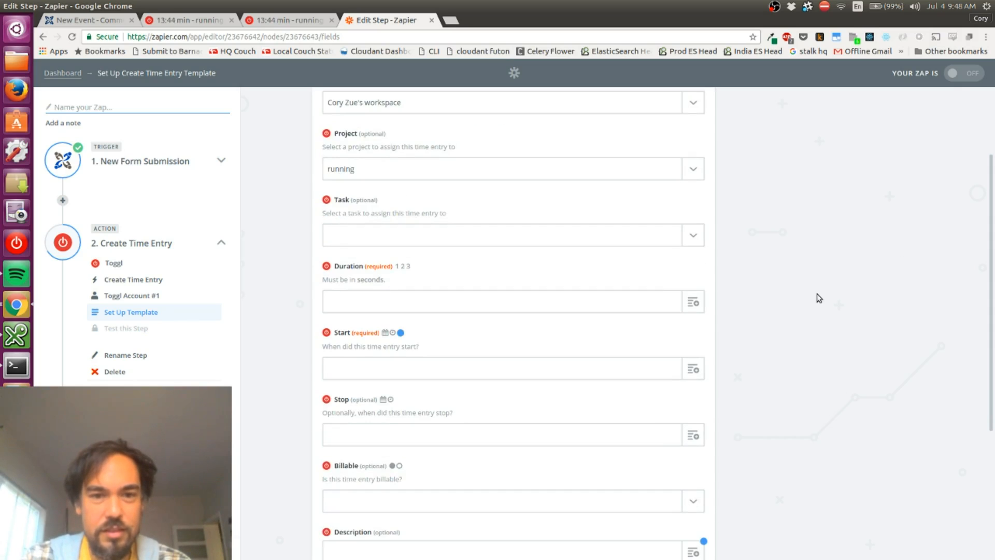
pyautogui.click(358, 235)
pyautogui.write('running')
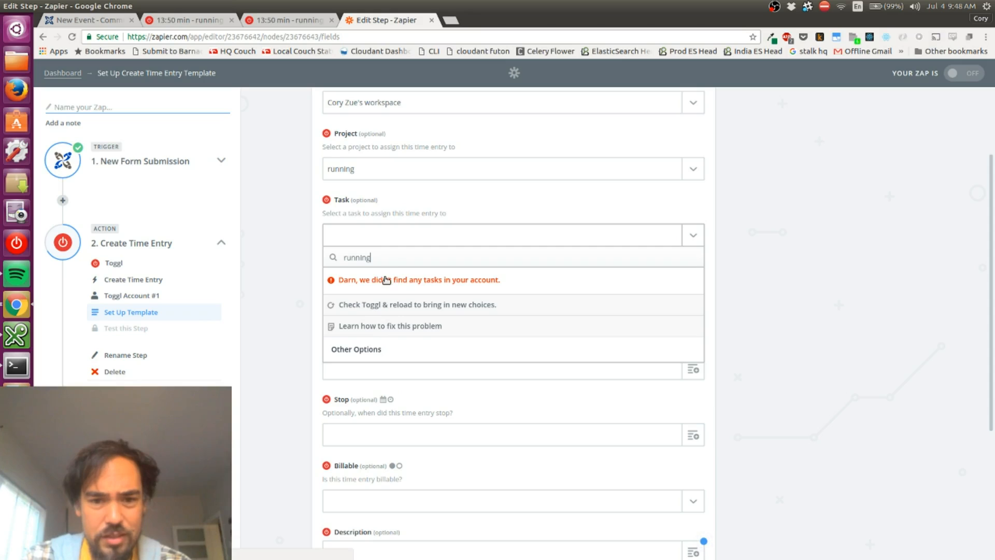
pyautogui.click(862, 323)
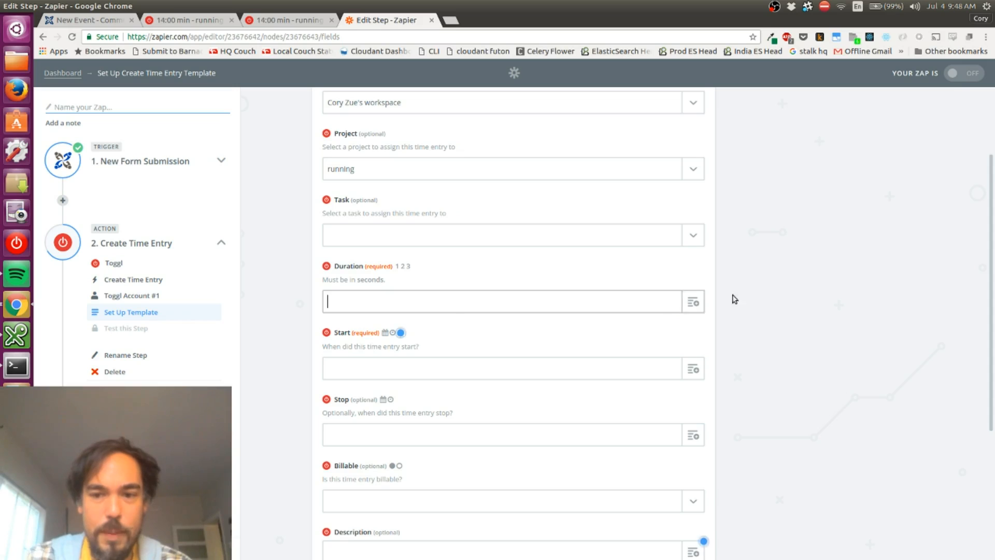
# Check which form fields can fill the Duration in seconds and switch to the New Event form in CommCare HQ
pyautogui.click(693, 303)
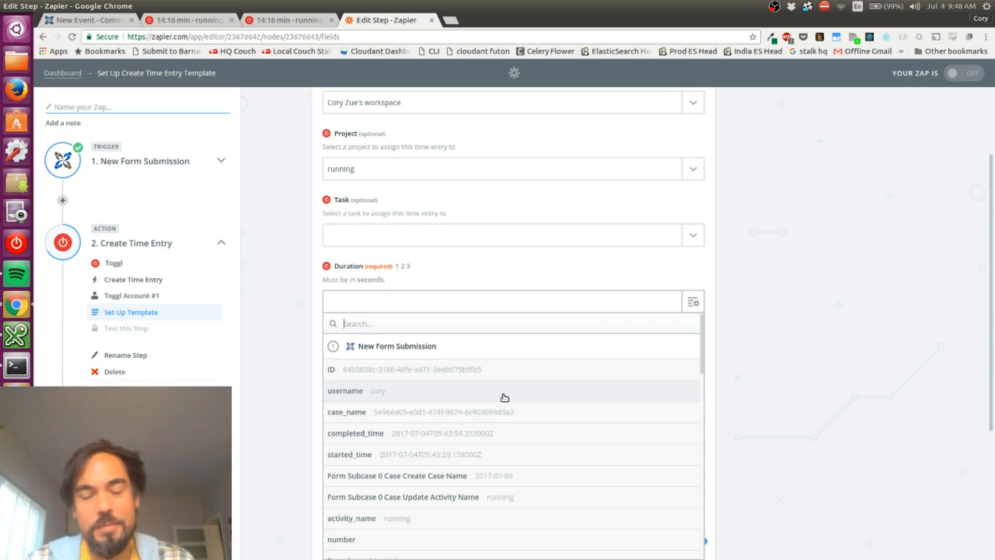
pyautogui.click(836, 317)
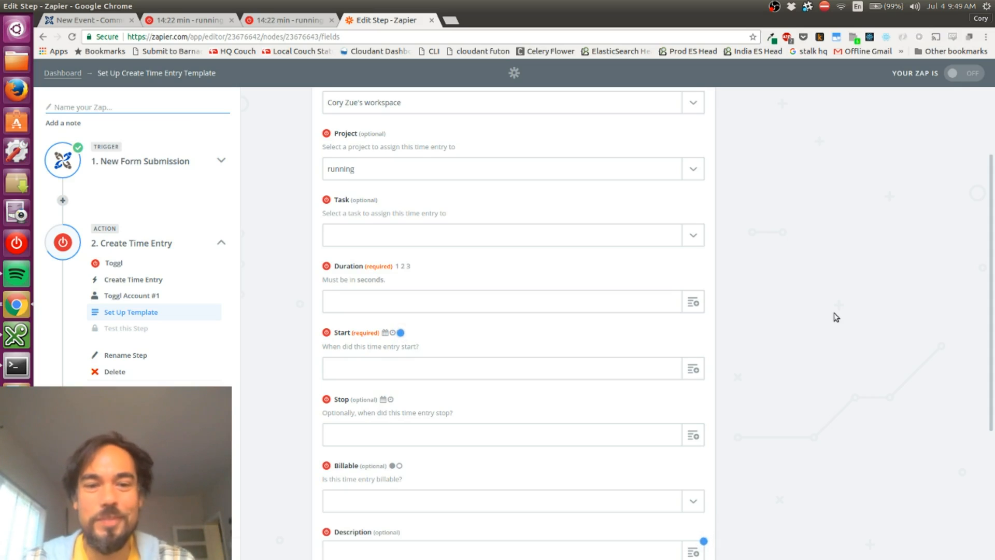
pyautogui.hotkey('ctrl', '1')
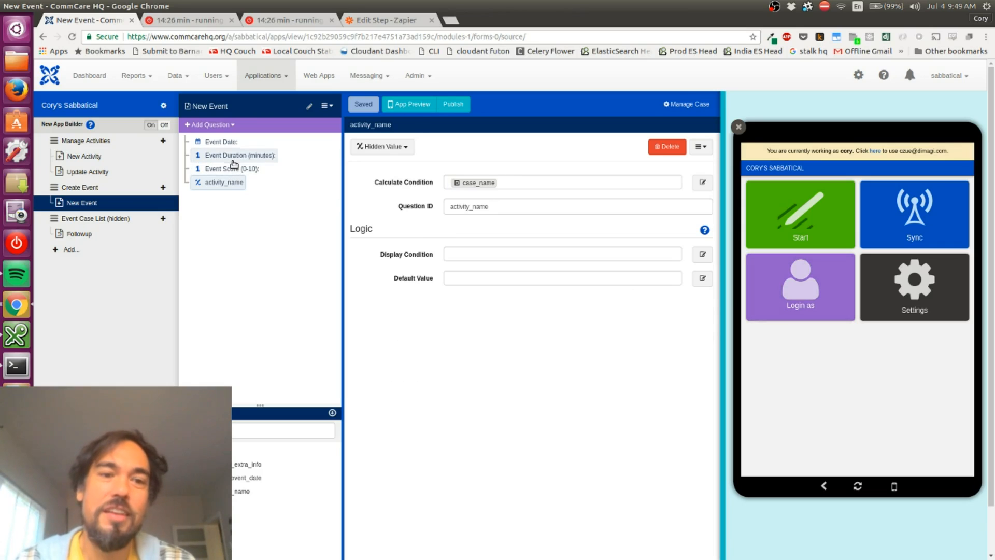
# Add a hidden value question after Event Duration (minutes) and set its question ID to duration_in_seconds
pyautogui.click(234, 164)
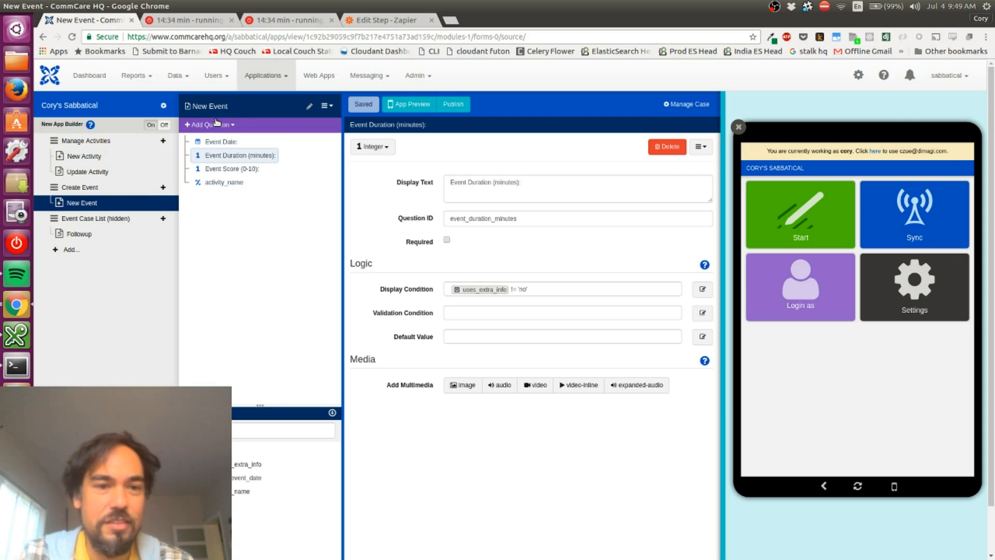
pyautogui.click(217, 124)
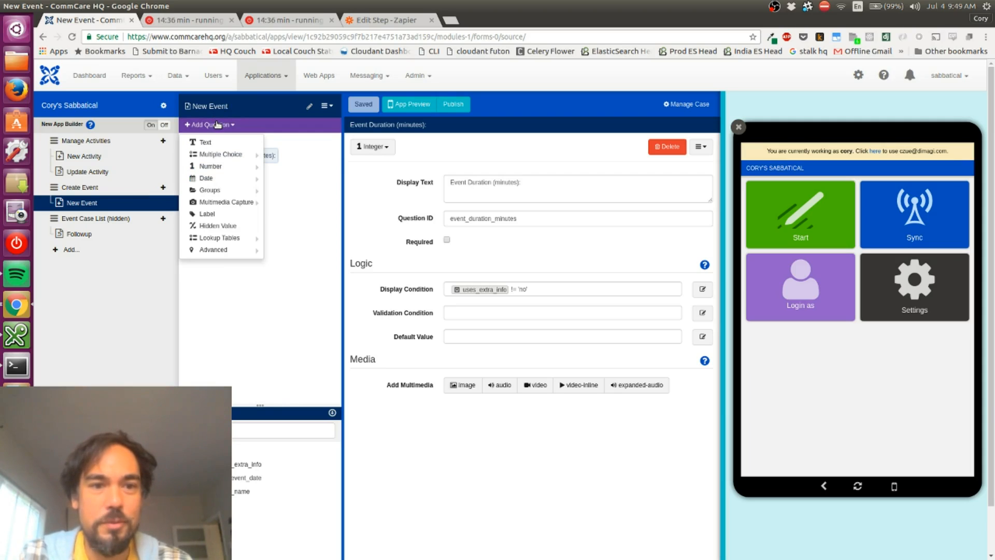
pyautogui.moveTo(209, 254)
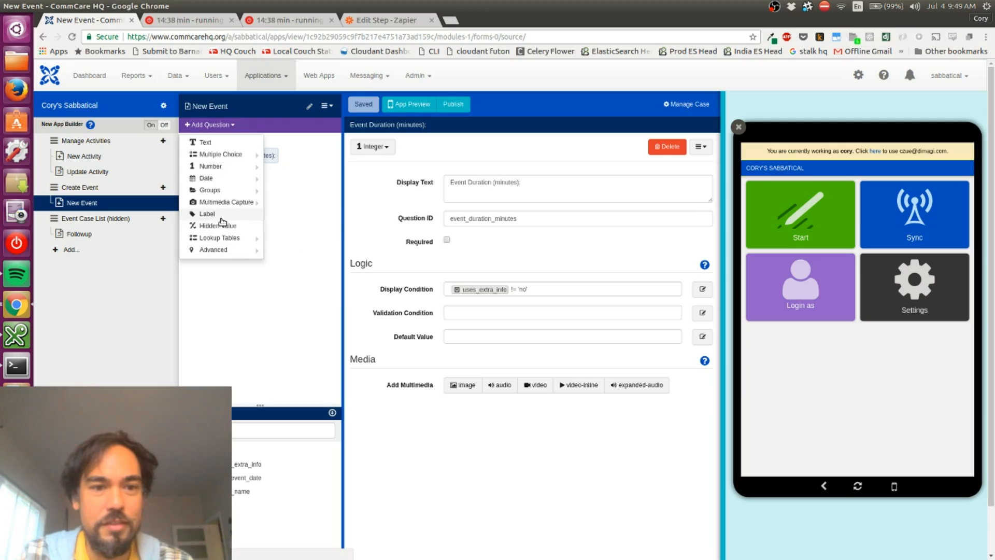
pyautogui.click(217, 226)
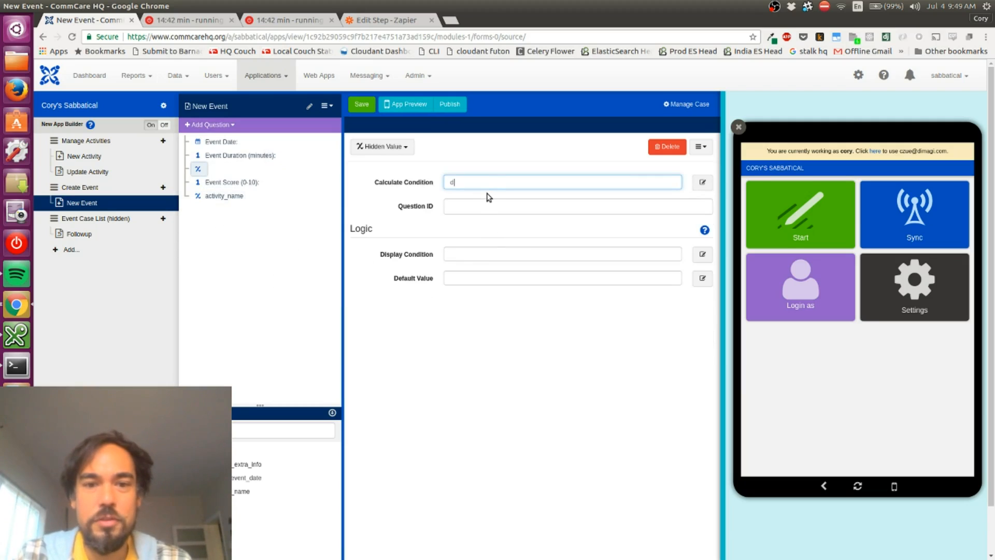
pyautogui.press('BackSpace')
pyautogui.click(455, 207)
pyautogui.write('duration_in_seconds')
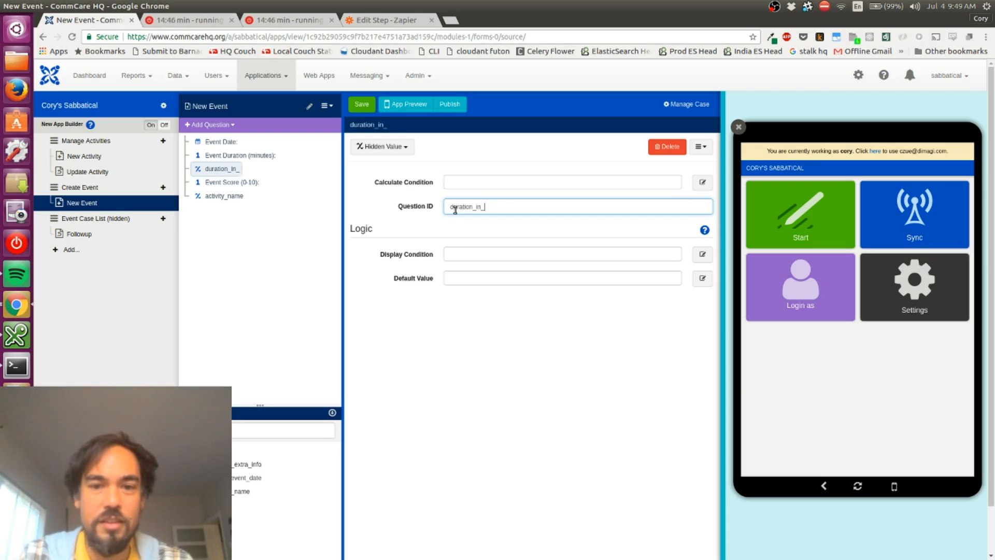
# Set the calculate condition of duration_in_seconds to event_duration_minutes * 60 and move the question below activity_name
pyautogui.press('Tab')
pyautogui.hotkey('shift', 'Tab')
pyautogui.hotkey('shift', 'Tab')
pyautogui.hotkey('shift', 'Tab')
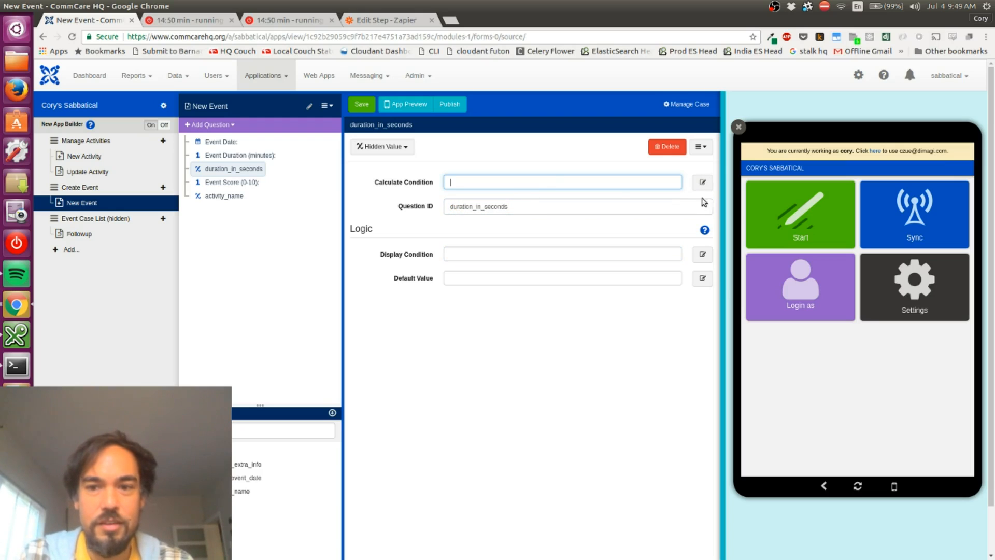
pyautogui.click(702, 182)
pyautogui.click(601, 200)
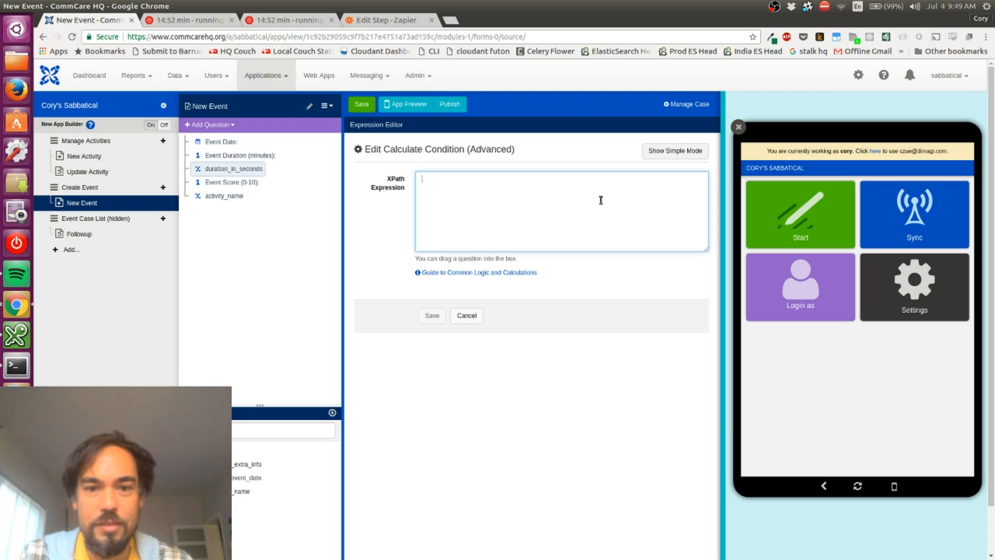
pyautogui.moveTo(220, 155); pyautogui.dragTo(422, 203)
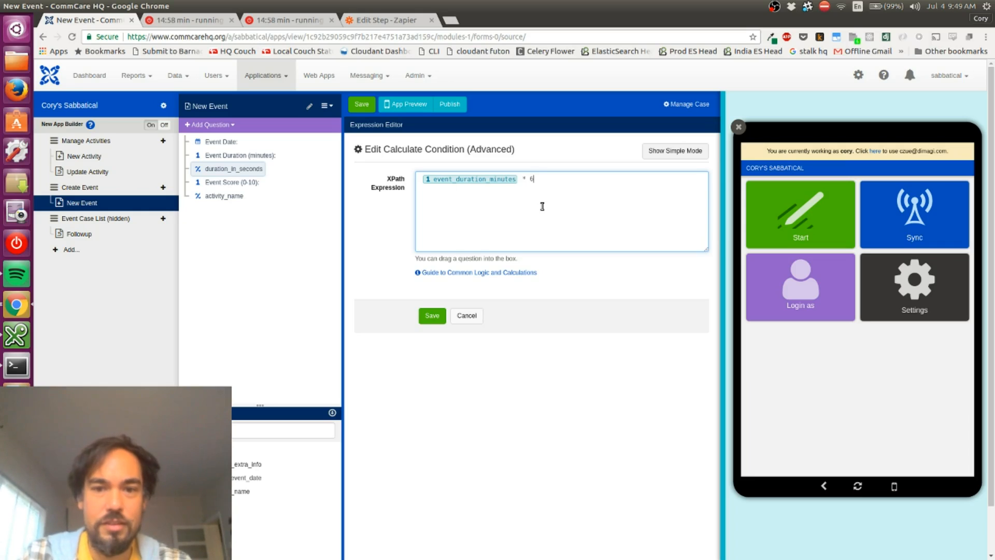
pyautogui.click(432, 315)
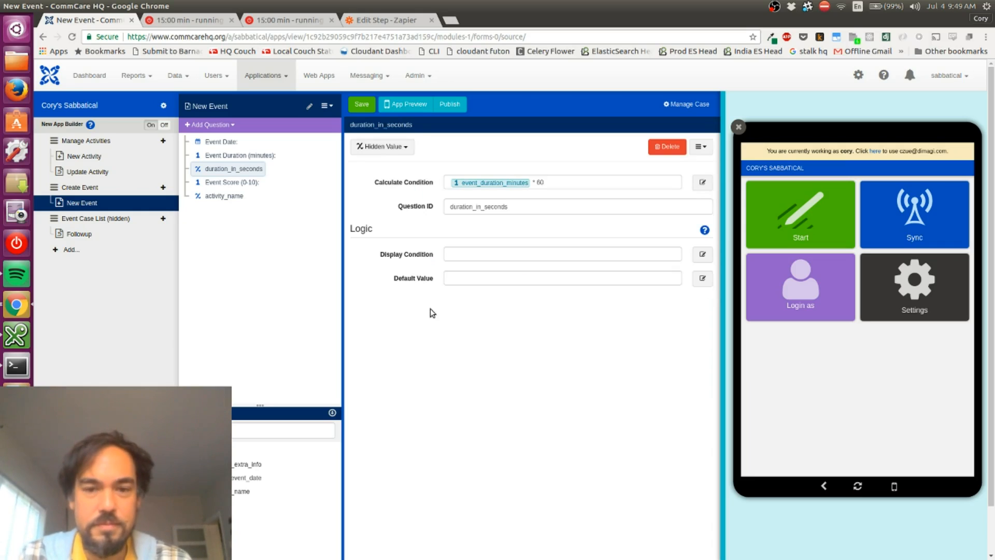
pyautogui.moveTo(228, 170); pyautogui.dragTo(225, 201)
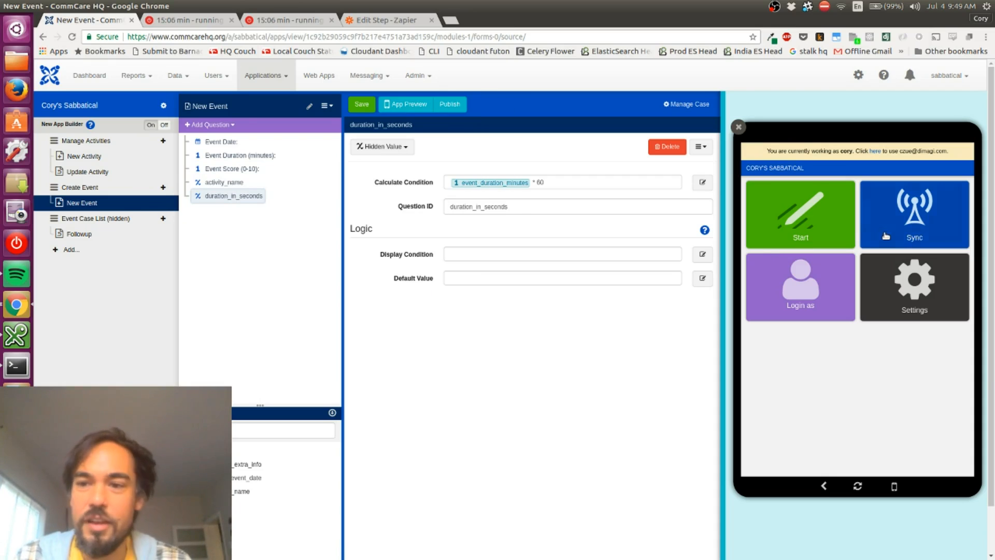
# In the app preview, start a New Event for running with date 07/04/2017 and a duration of 60 minutes
pyautogui.click(825, 232)
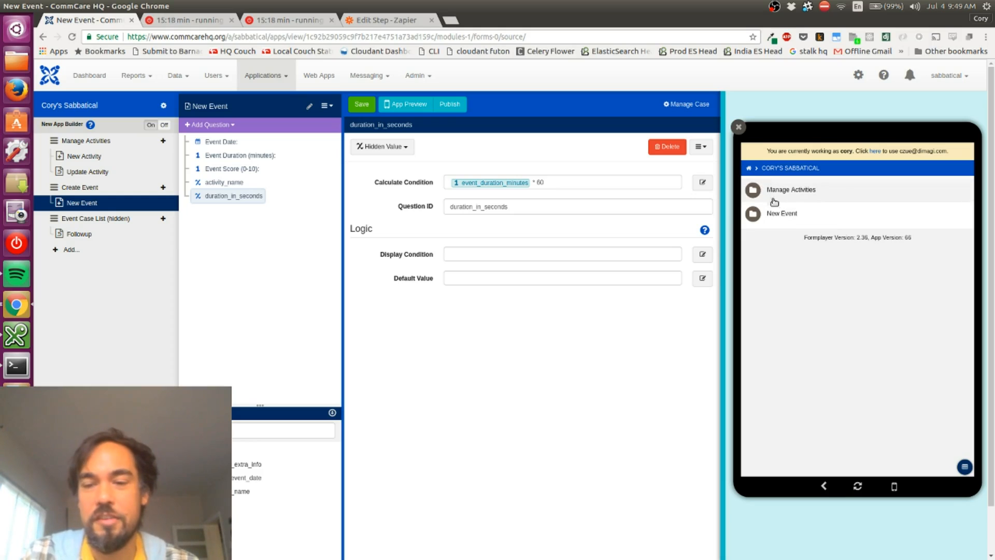
pyautogui.click(776, 218)
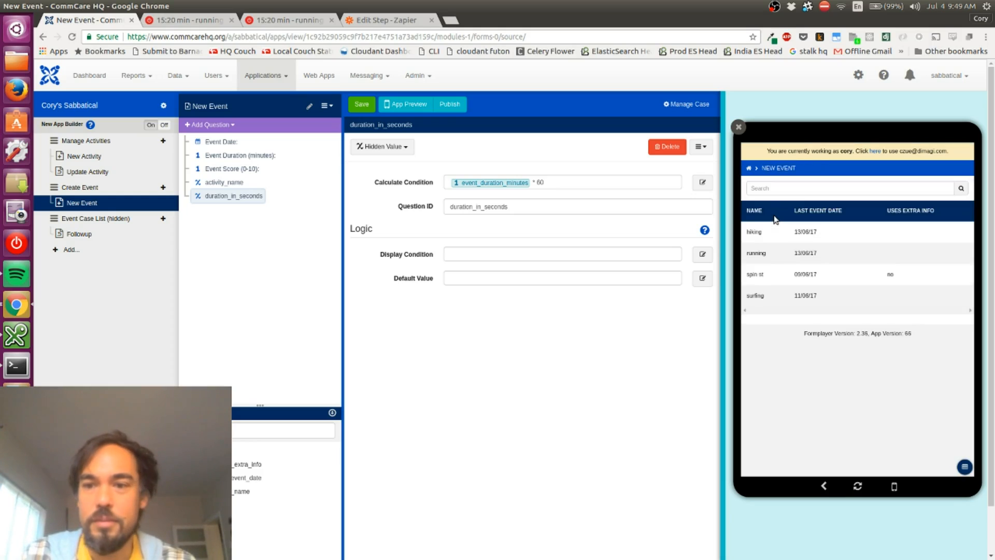
pyautogui.click(858, 486)
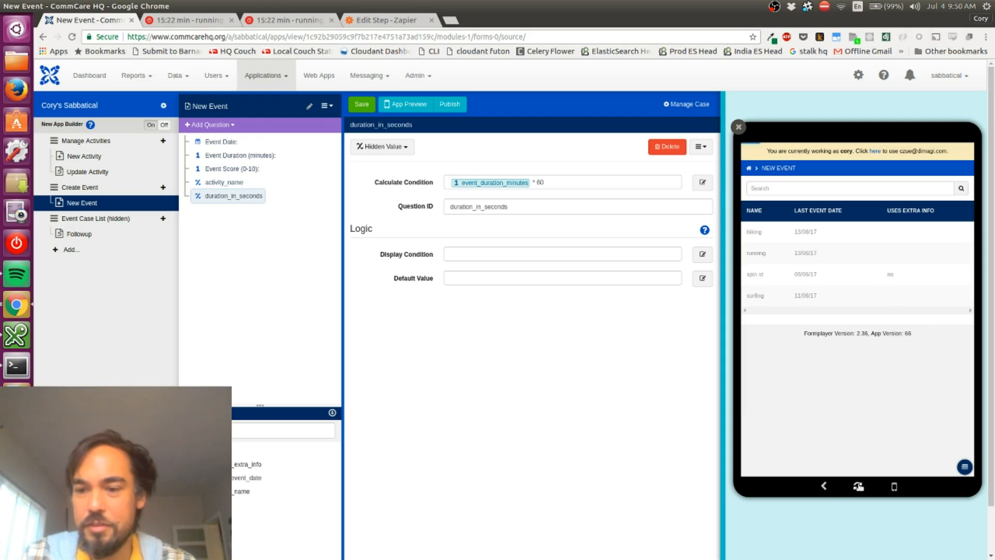
pyautogui.click(802, 237)
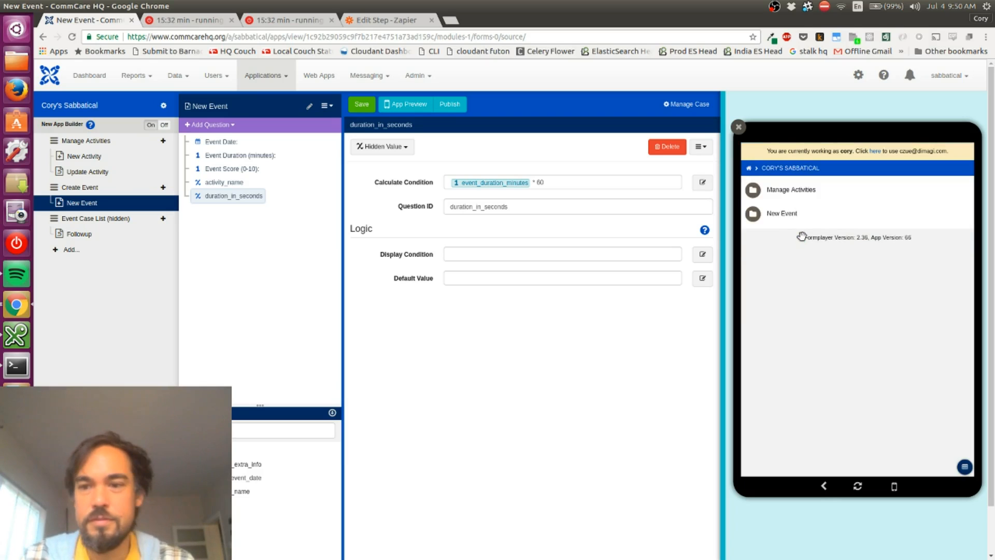
pyautogui.click(800, 219)
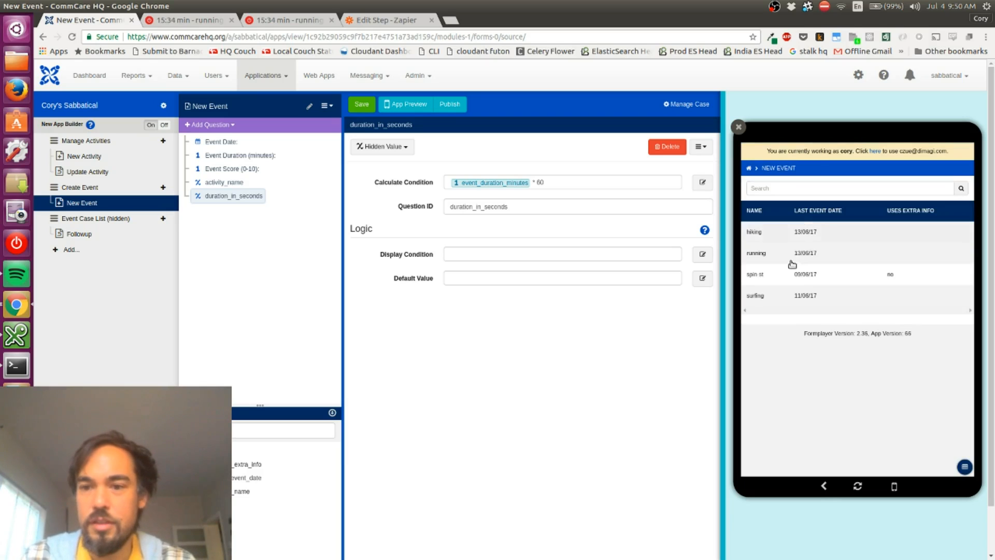
pyautogui.click(783, 254)
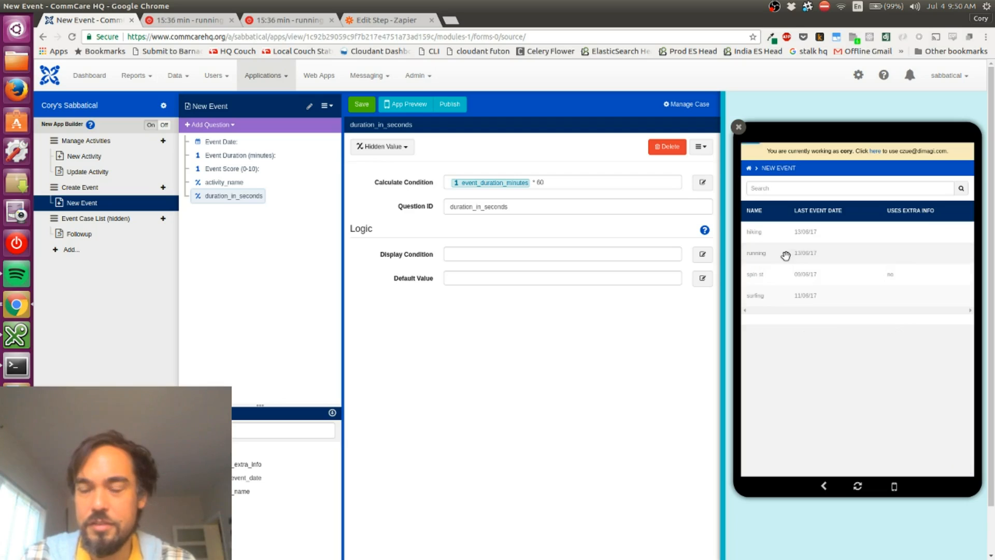
pyautogui.click(782, 227)
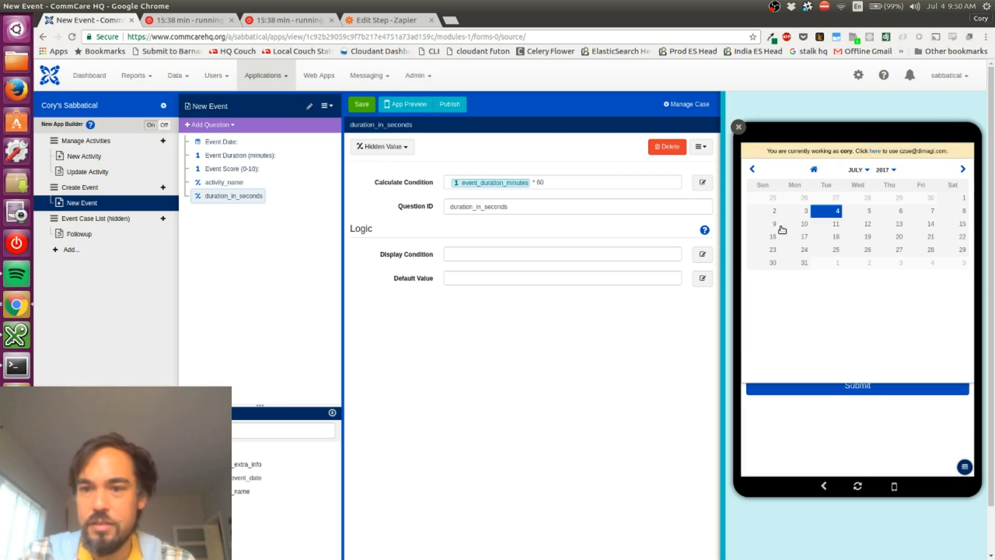
pyautogui.click(829, 212)
pyautogui.click(808, 279)
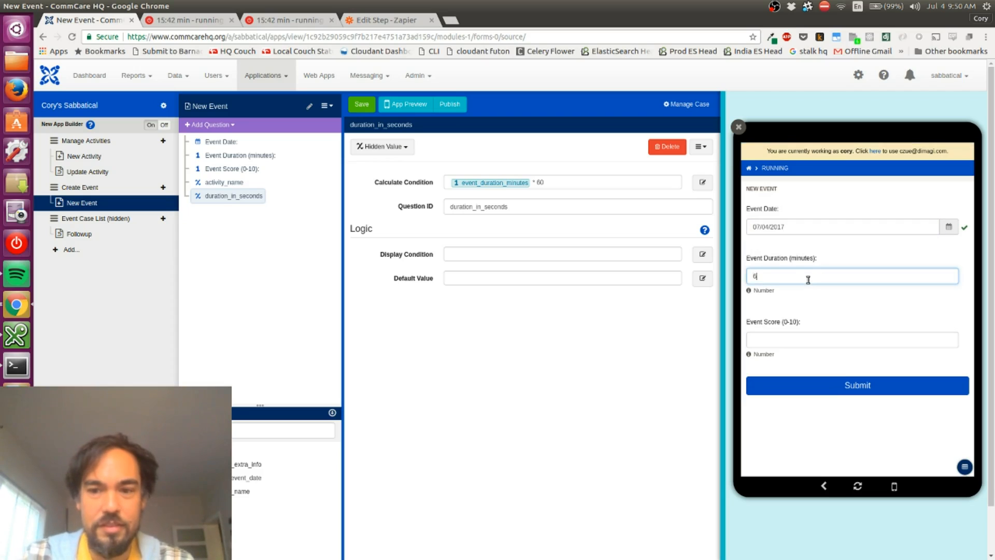
pyautogui.press('Tab')
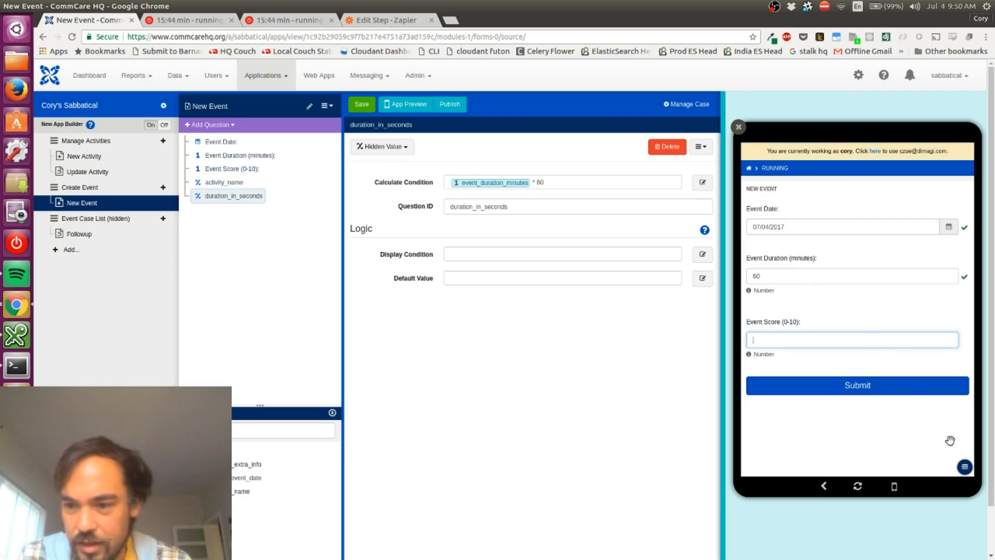
# Examine the preview's form data and raw XML for the duration_in_seconds value
pyautogui.click(964, 466)
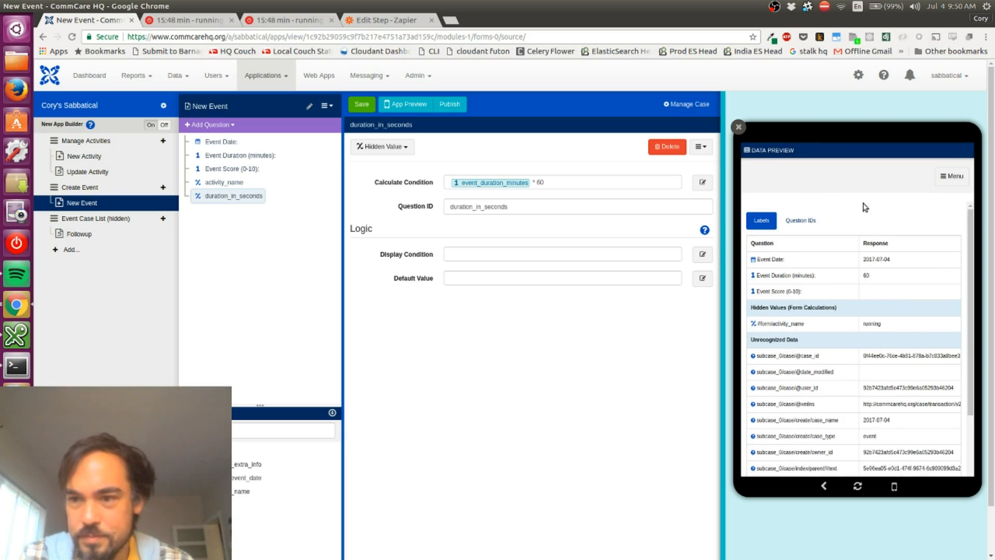
pyautogui.click(963, 179)
pyautogui.click(959, 176)
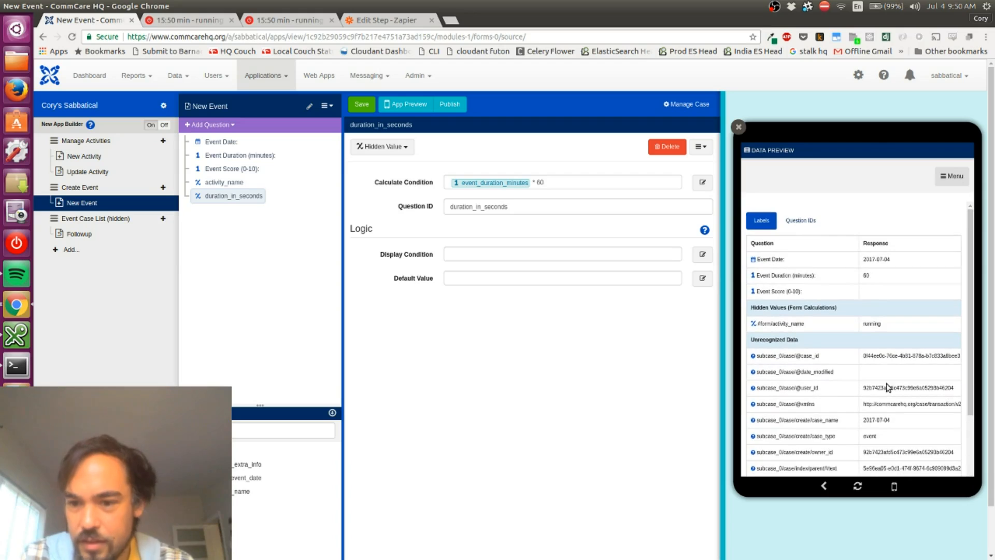
pyautogui.scroll(-2, 884, 354)
pyautogui.scroll(-3, 884, 355)
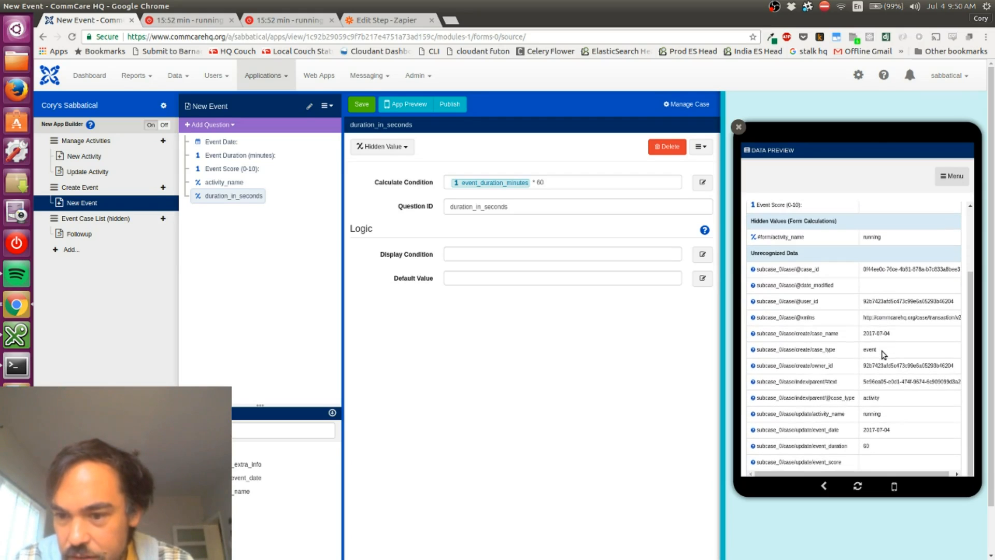
pyautogui.scroll(4, 863, 363)
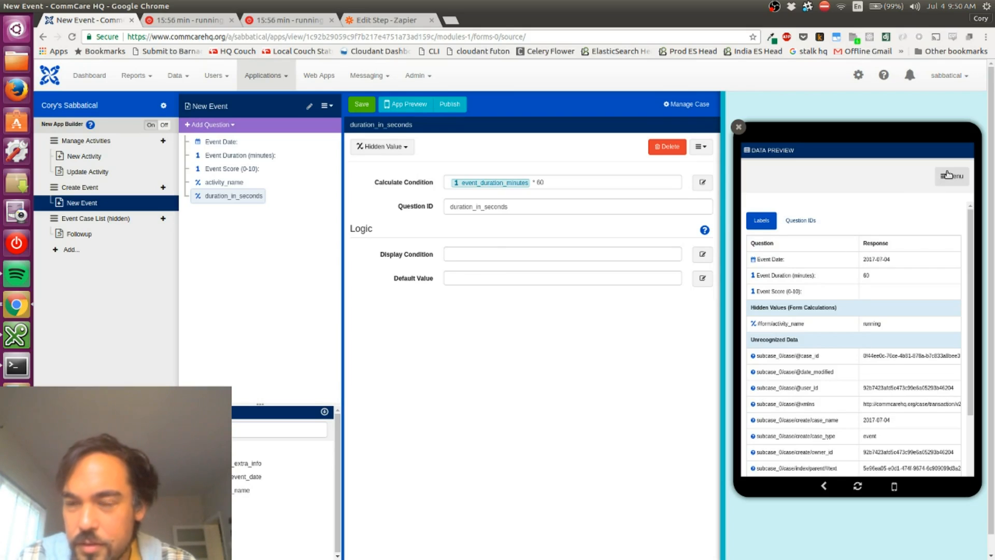
pyautogui.click(951, 176)
pyautogui.click(776, 232)
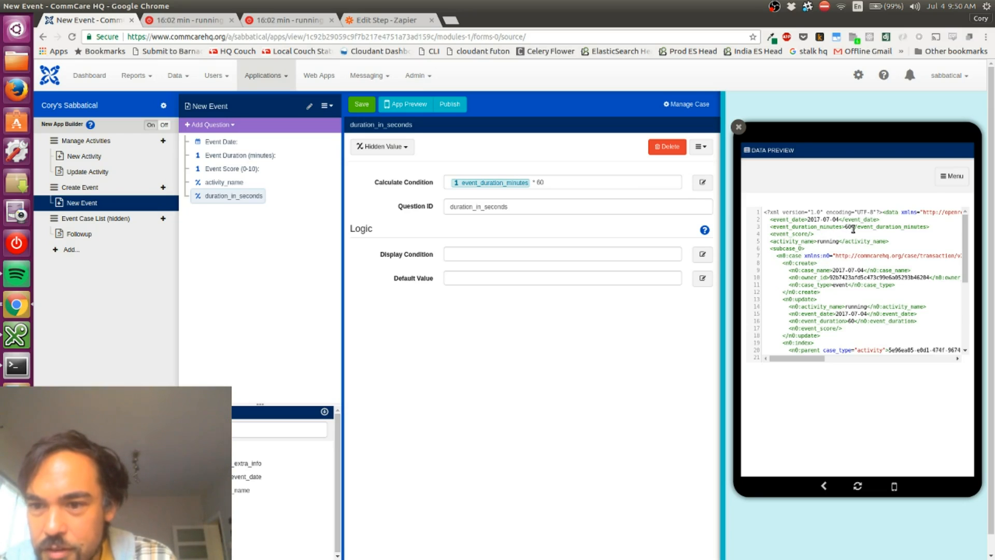
pyautogui.scroll(-5, 853, 229)
pyautogui.scroll(5, 853, 228)
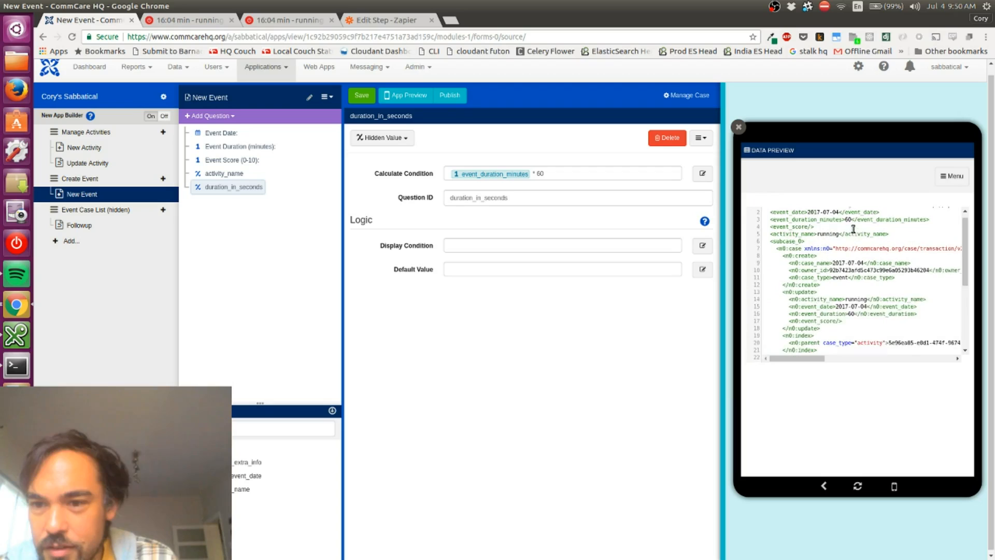
pyautogui.scroll(1, 853, 229)
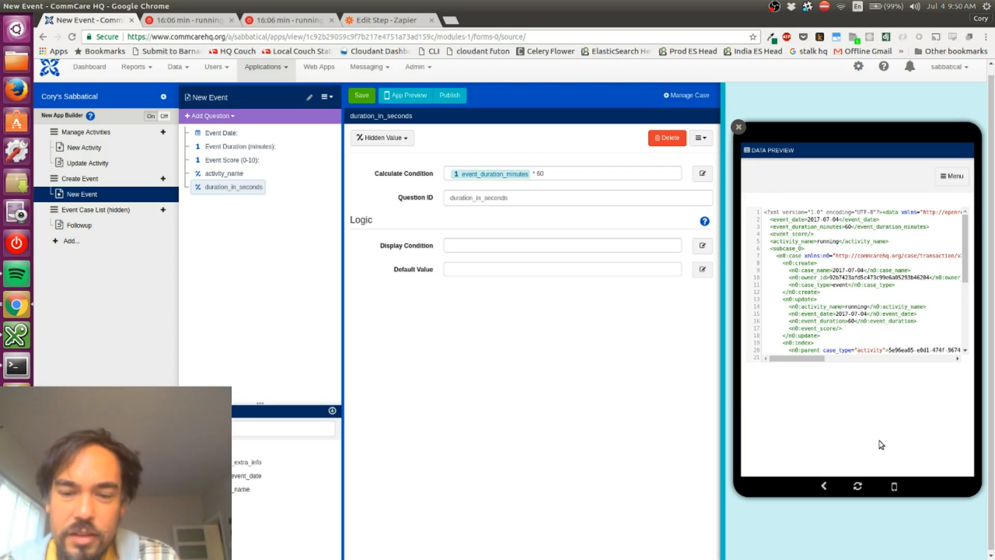
# Save the New Event form, reload the app preview and start a New Event for running
pyautogui.click(353, 96)
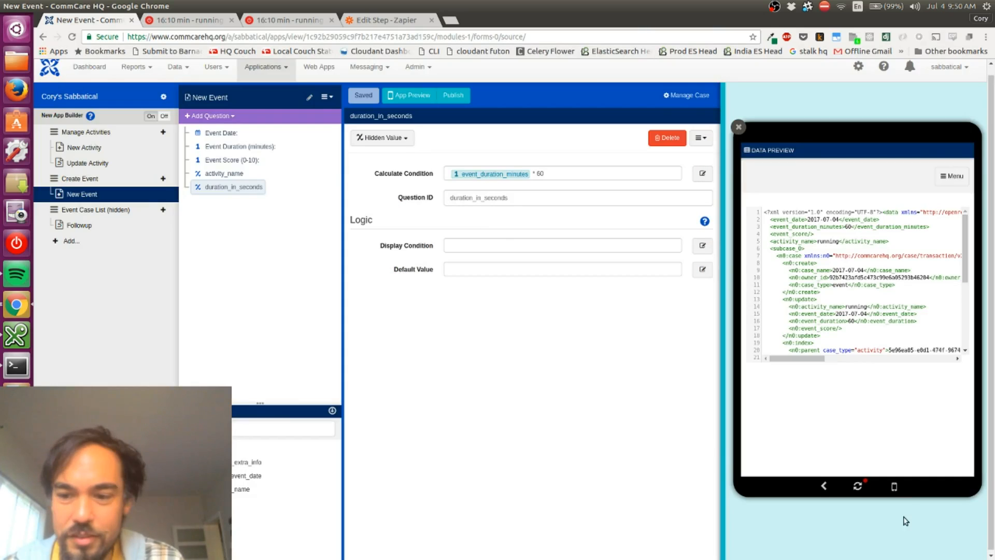
pyautogui.click(859, 486)
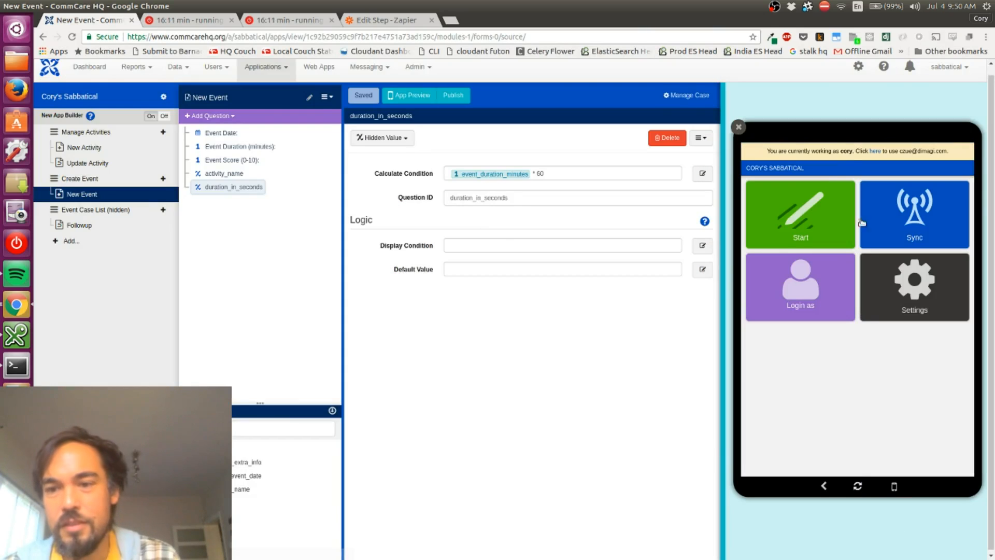
pyautogui.click(802, 232)
pyautogui.click(774, 218)
pyautogui.click(825, 256)
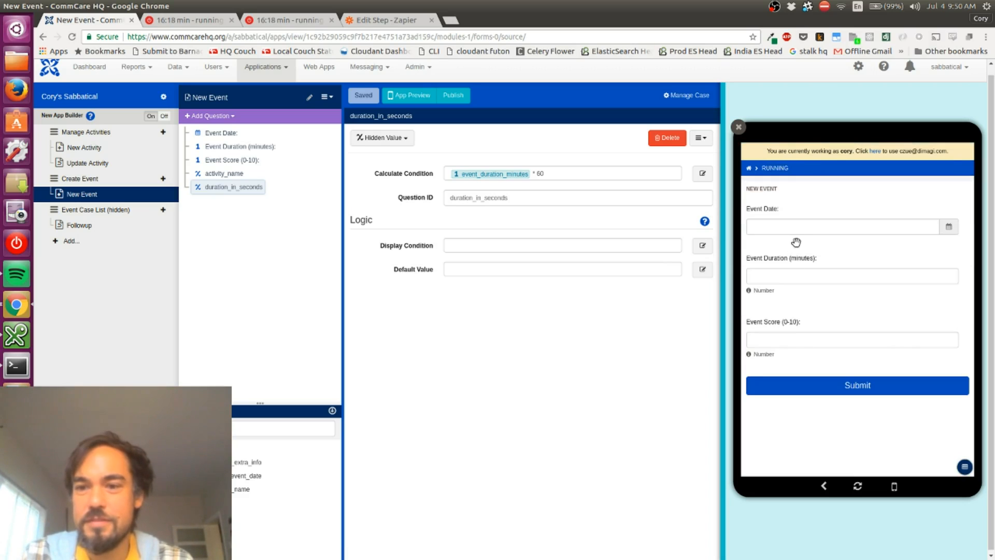
# Enter an event duration of 60 minutes, check the calculated duration_in_seconds in the data preview, and return to the activity list
pyautogui.click(784, 272)
pyautogui.write('60')
pyautogui.press('Tab')
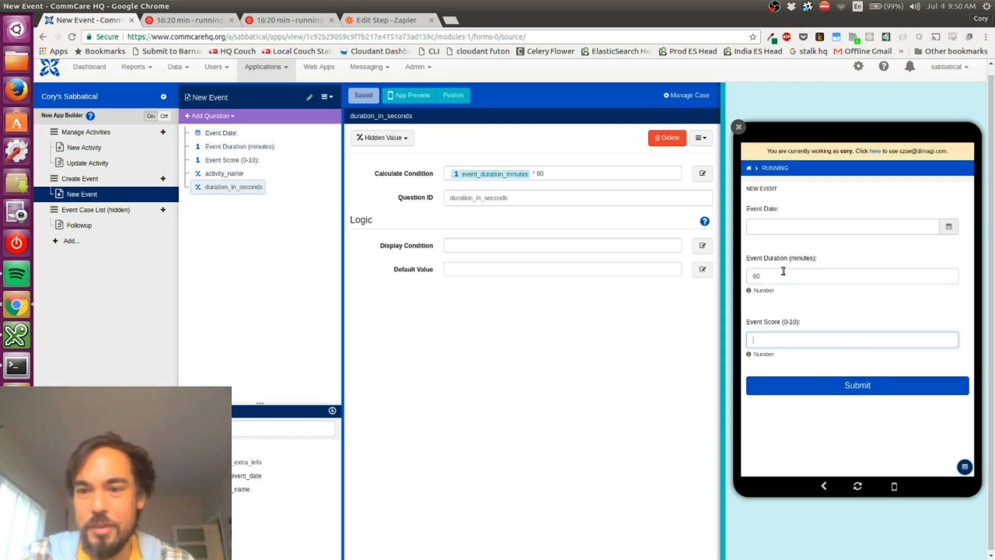
pyautogui.click(965, 465)
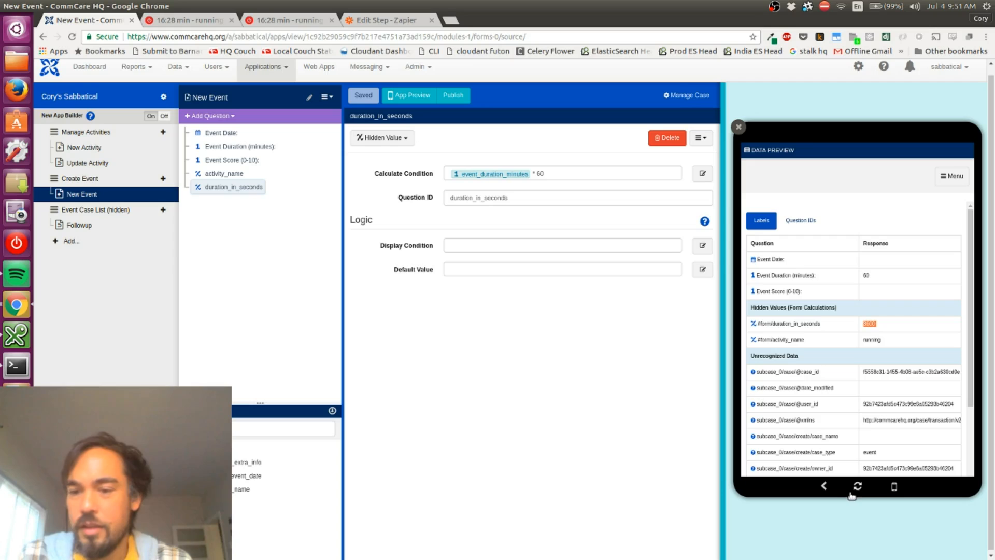
pyautogui.click(827, 488)
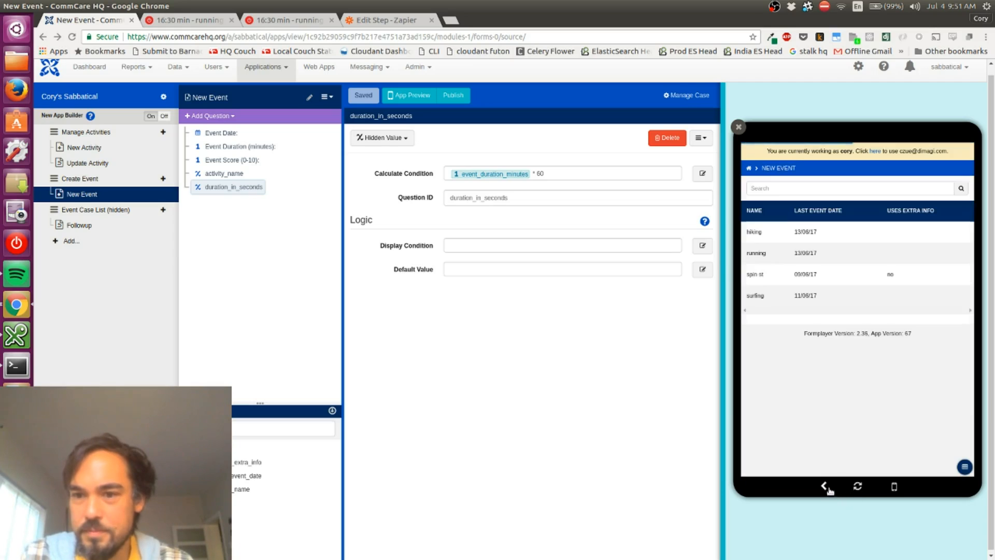
# Submit a New Event for running in the app preview with date 07/04/2017, duration 60 minutes and score 8
pyautogui.click(825, 254)
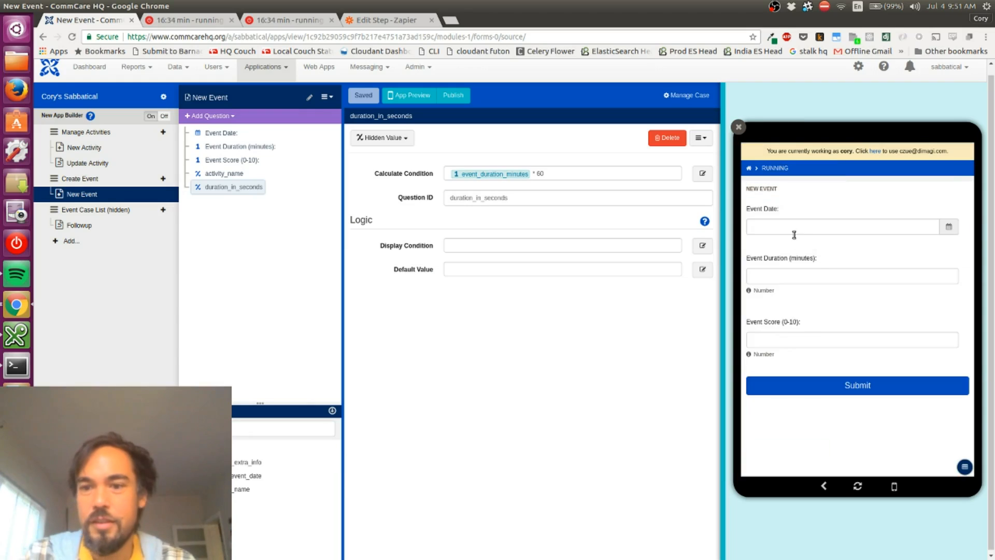
pyautogui.click(810, 223)
pyautogui.click(827, 211)
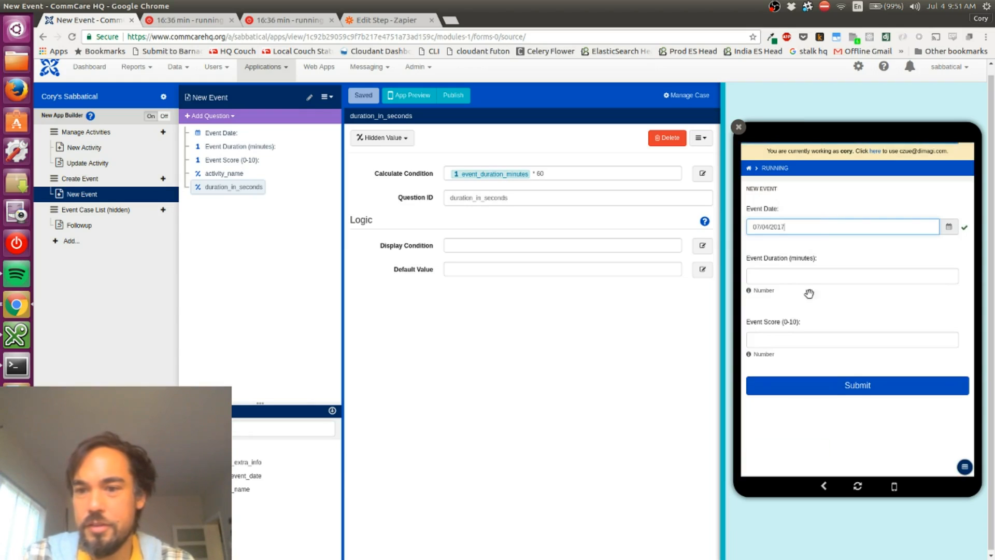
pyautogui.click(799, 270)
pyautogui.press('Tab')
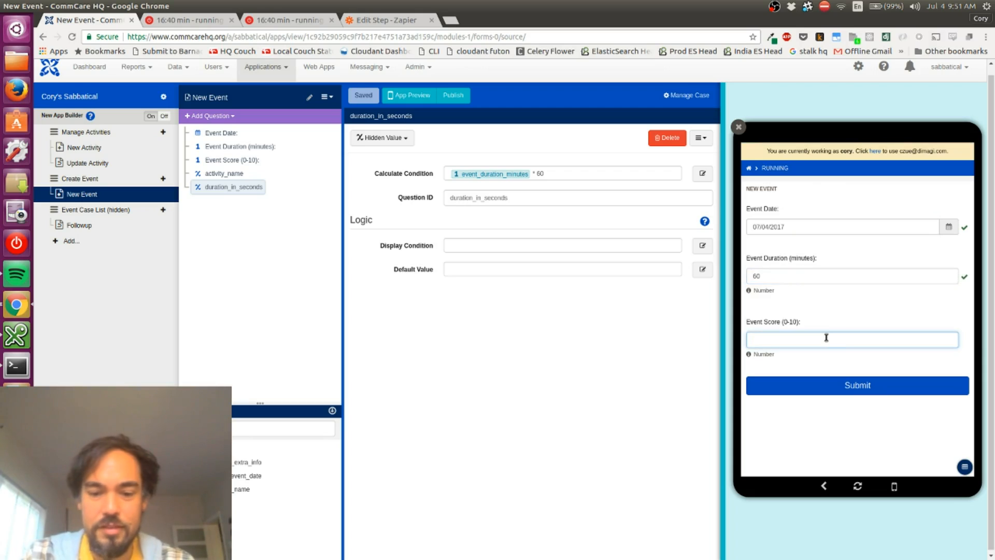
pyautogui.click(833, 387)
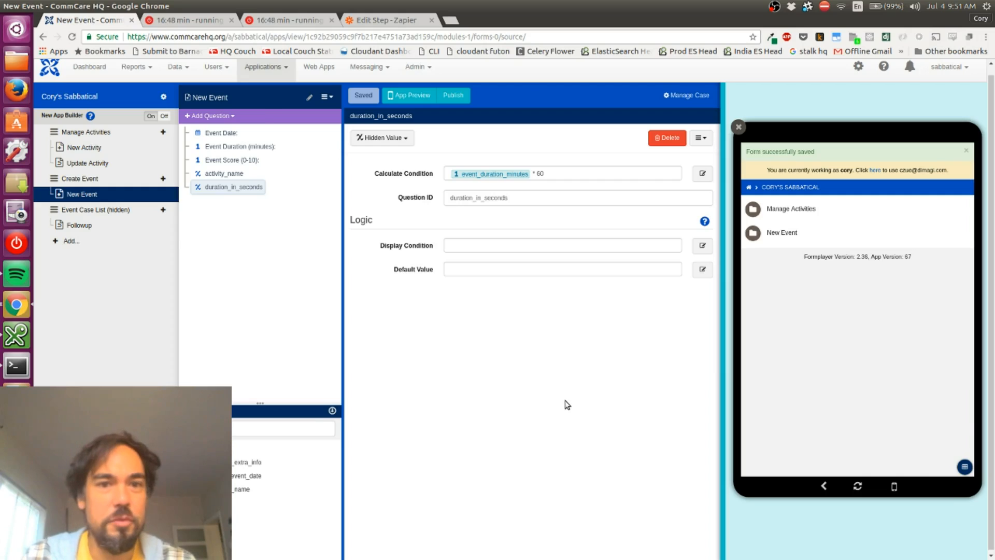
# Switch to the Zapier editor and re-test step 1 from the Duration field's missing choices option, fetching a new CommCare sample form
pyautogui.hotkey('ctrl', 'shift', 'Tab')
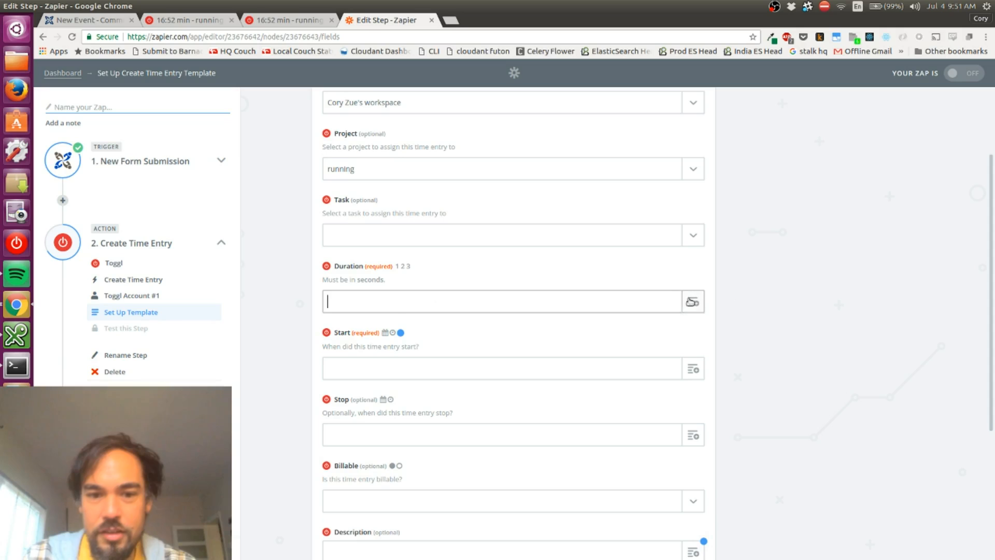
pyautogui.click(684, 308)
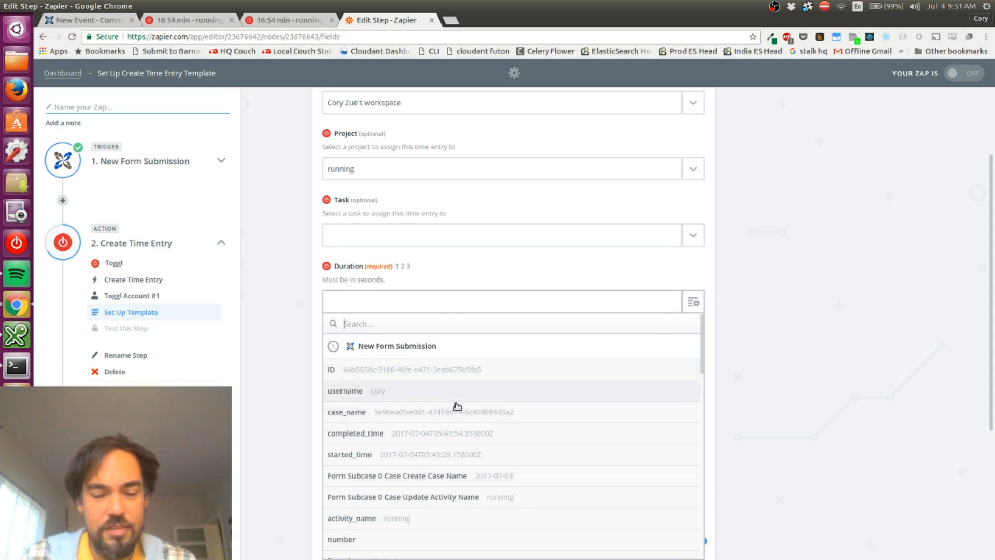
pyautogui.scroll(-5, 456, 407)
pyautogui.scroll(-5, 458, 407)
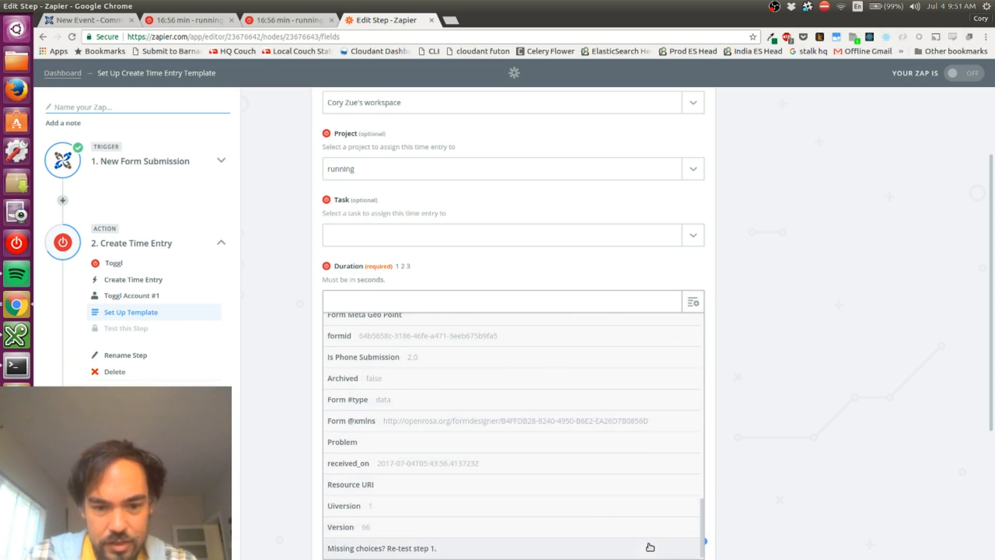
pyautogui.click(427, 548)
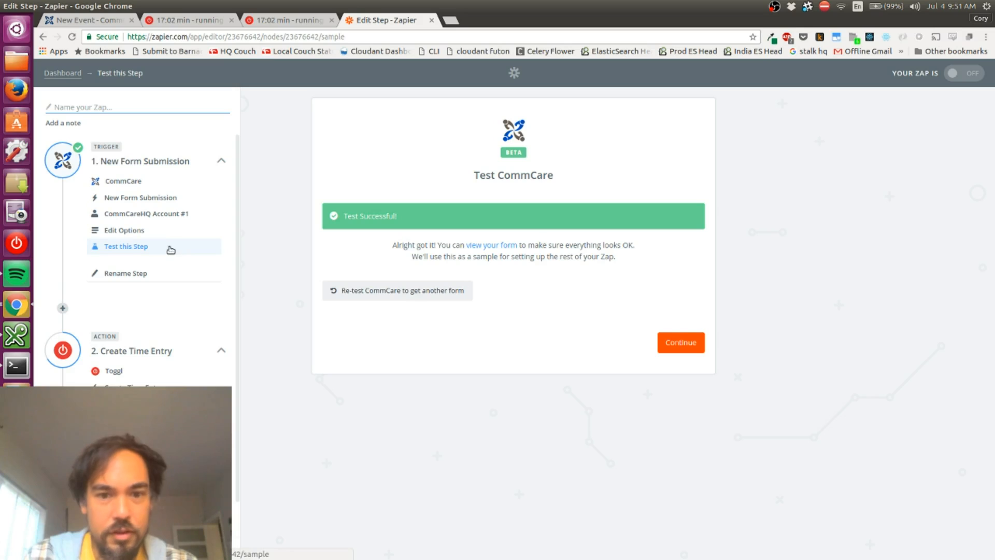
pyautogui.click(384, 298)
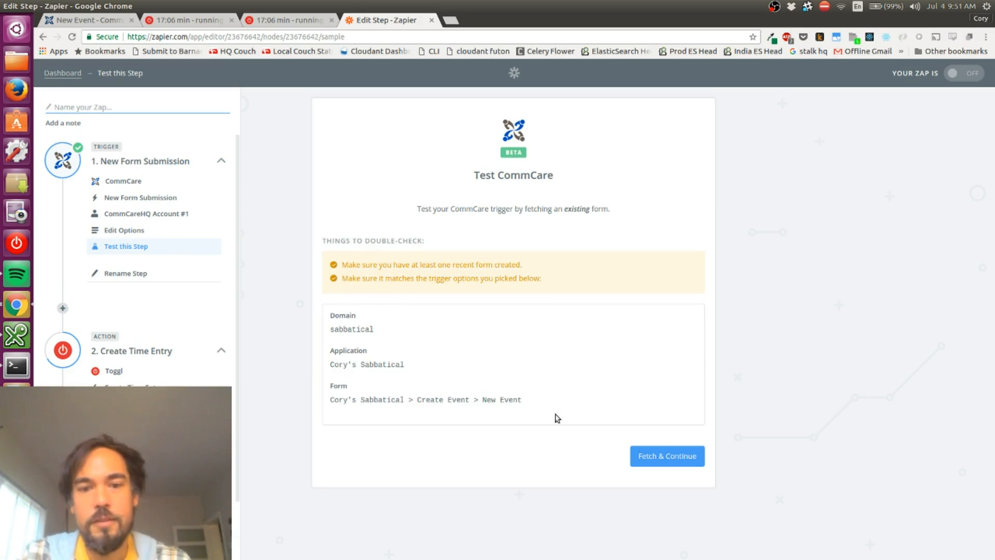
pyautogui.click(682, 461)
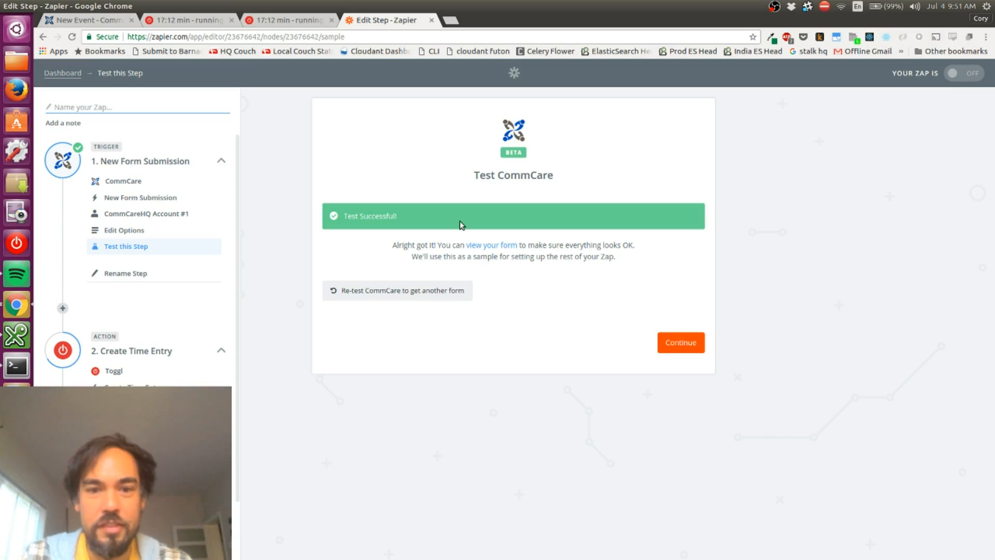
# View the fetched sample form and check its fields for duration_in_seconds
pyautogui.click(487, 246)
pyautogui.doubleClick(391, 350)
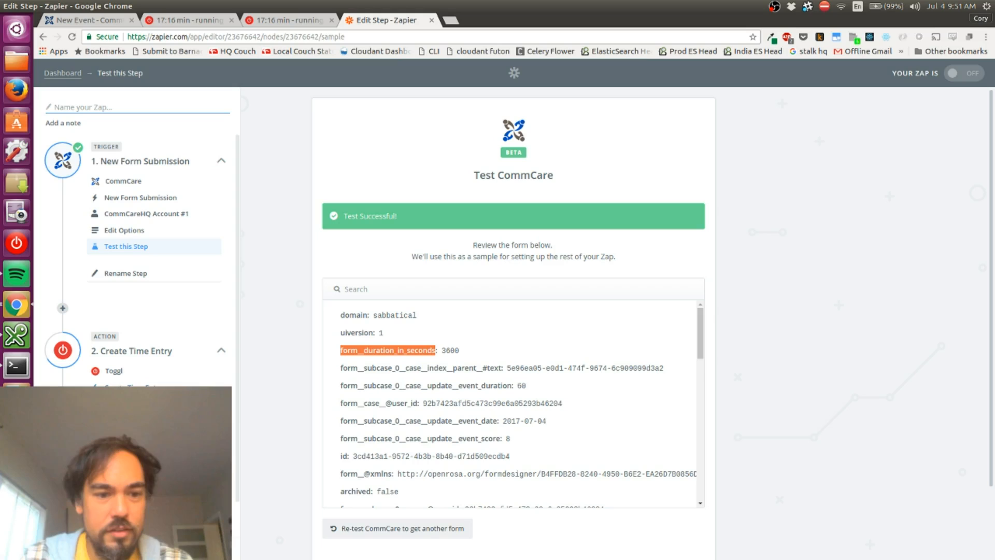
pyautogui.scroll(-8, 353, 399)
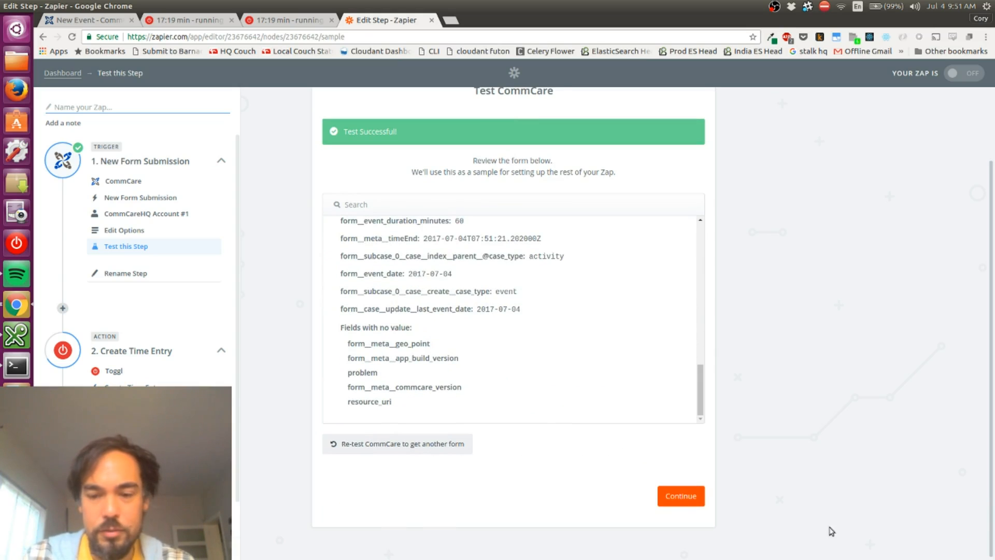
# Continue to the Create Time Entry action and reopen its template setup using Toggl Account #1
pyautogui.click(681, 500)
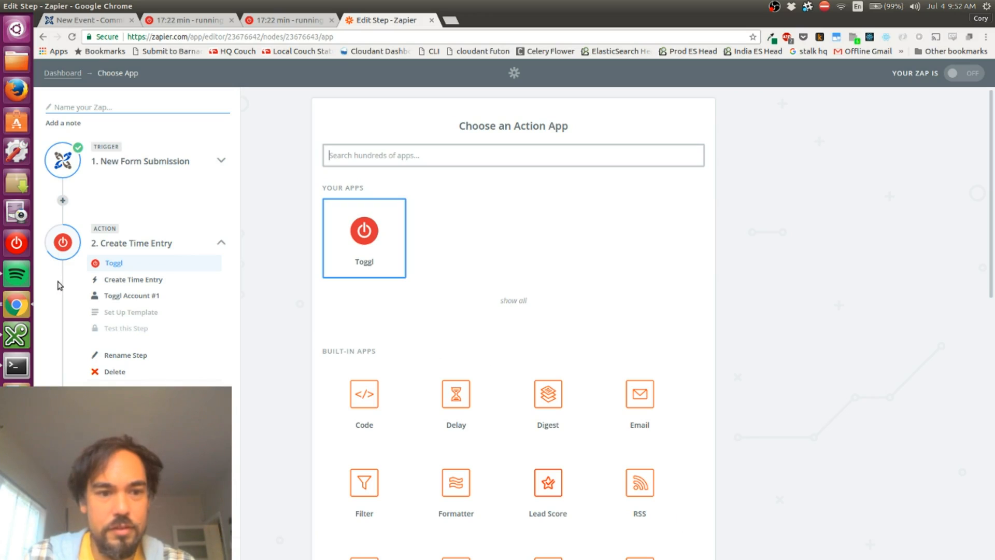
pyautogui.click(141, 295)
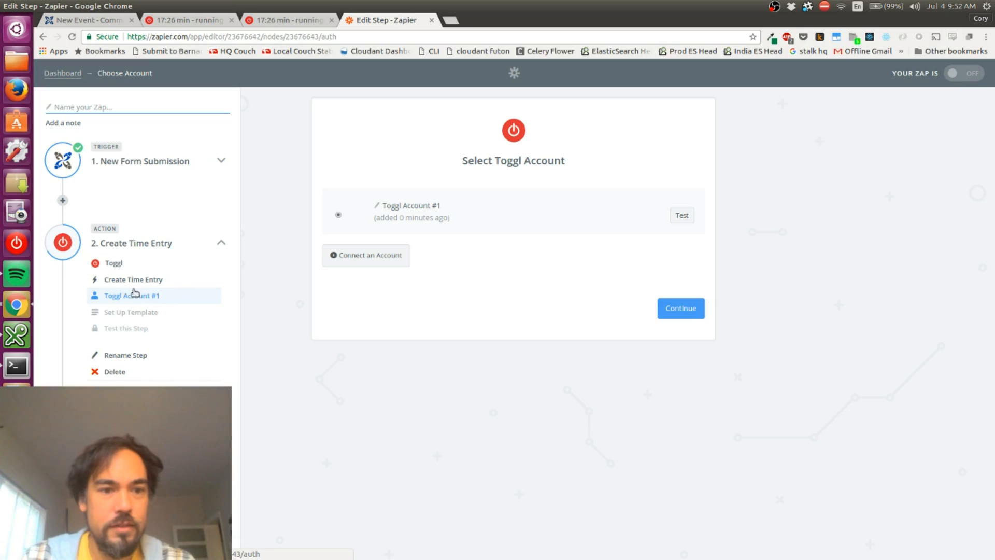
pyautogui.click(679, 310)
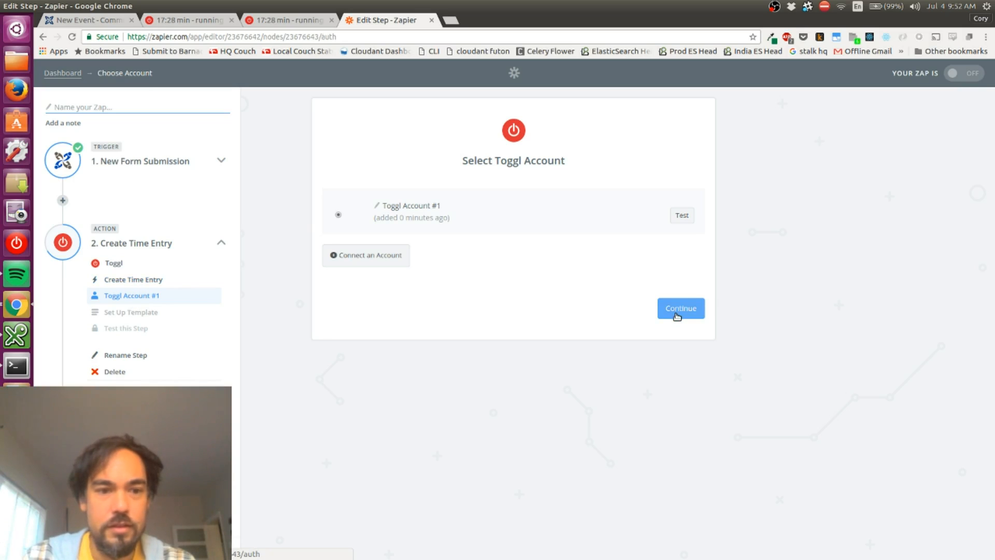
# Map the time entry's required Duration to duration_in_seconds from the New Form Submission step
pyautogui.scroll(-3, 596, 288)
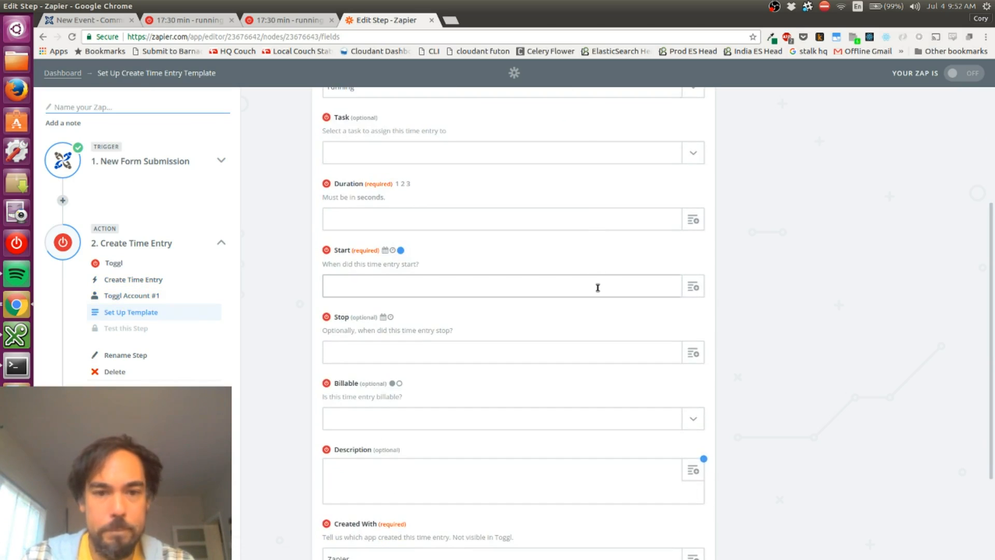
pyautogui.click(692, 216)
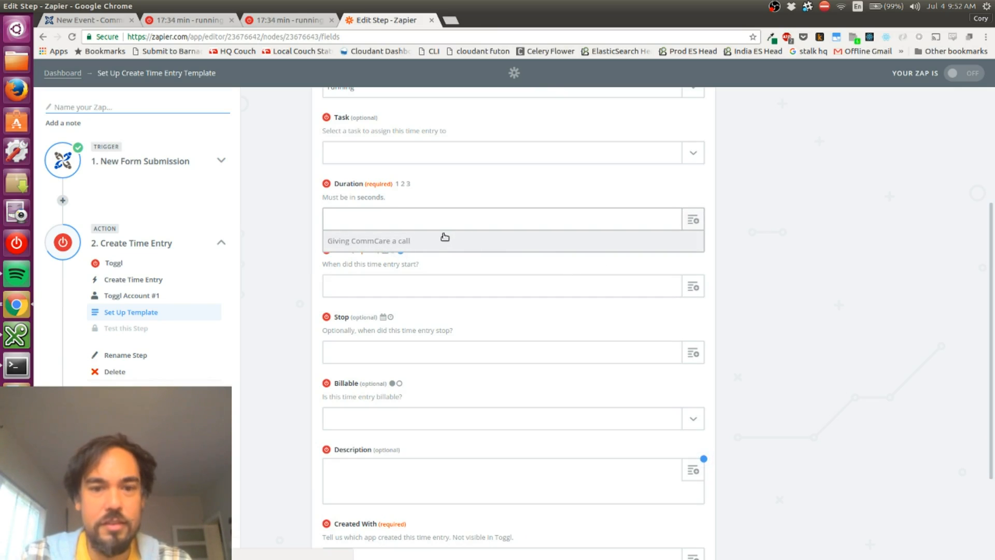
pyautogui.scroll(-4, 423, 316)
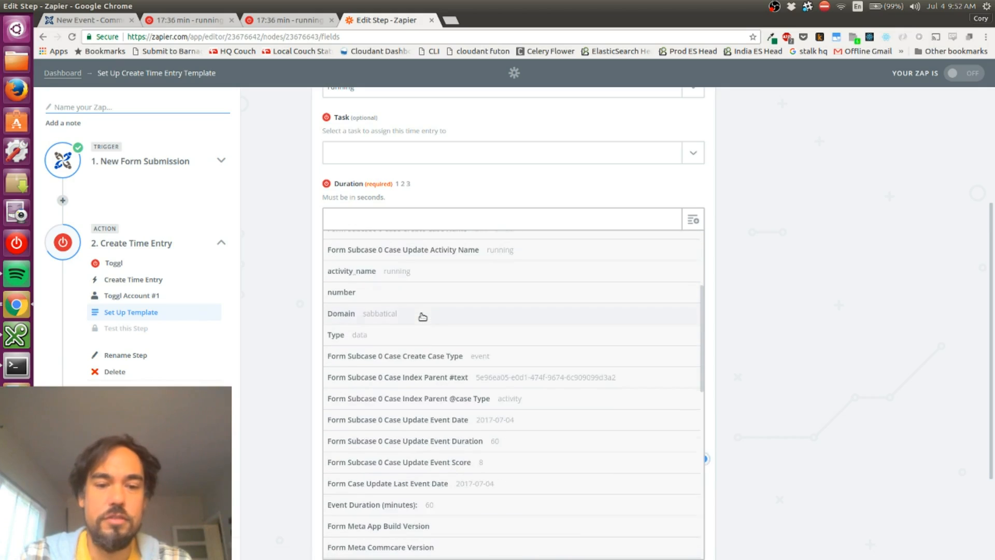
pyautogui.scroll(4, 422, 315)
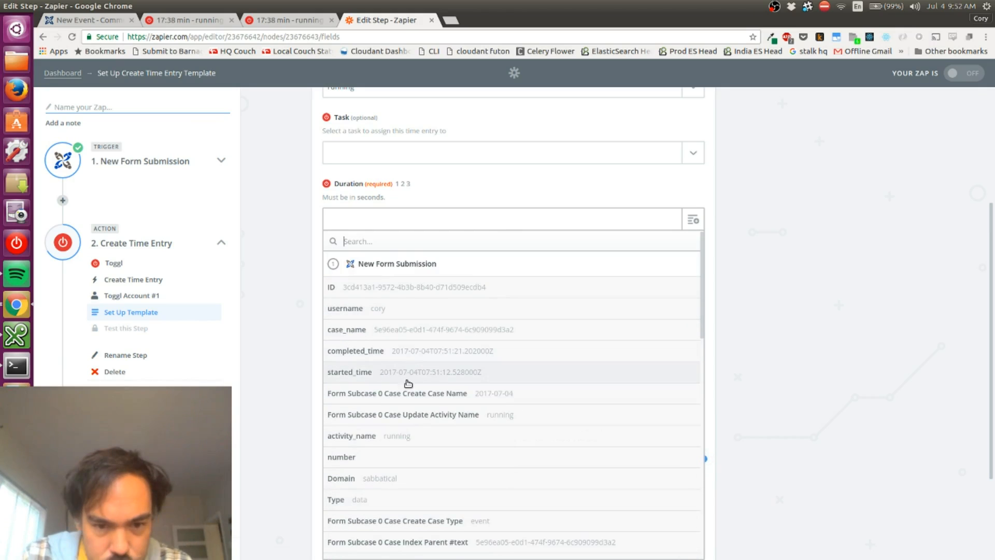
pyautogui.scroll(-8, 407, 413)
pyautogui.scroll(-8, 407, 413)
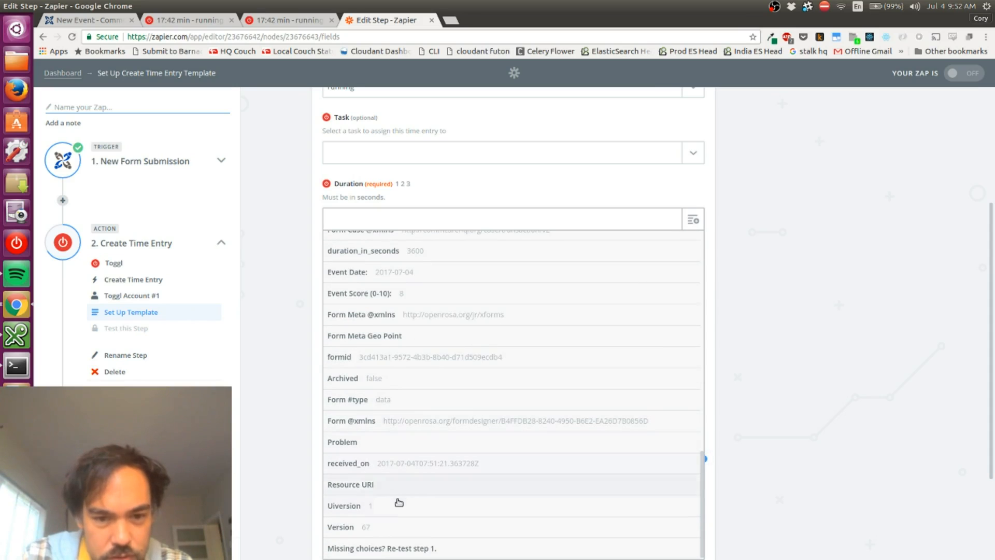
pyautogui.scroll(3, 395, 507)
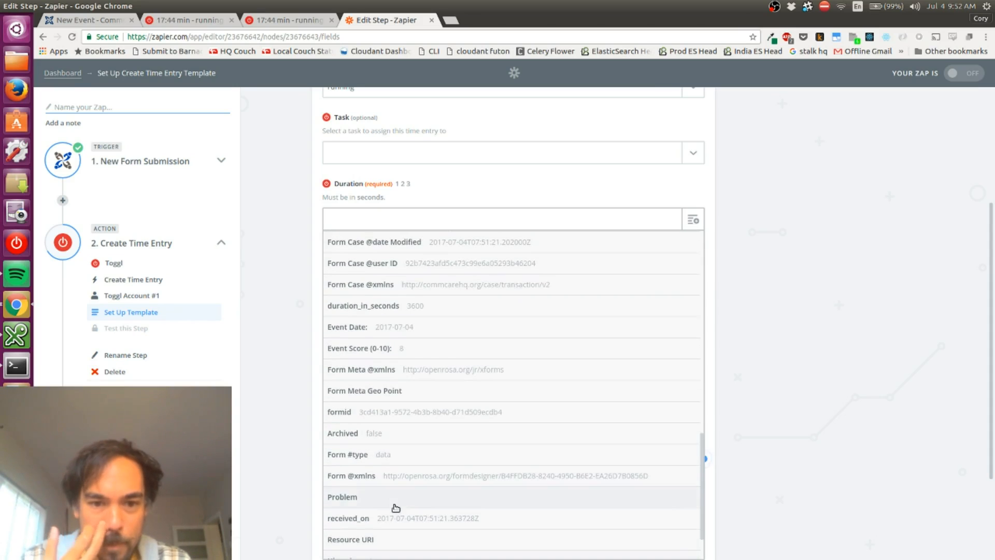
pyautogui.click(370, 362)
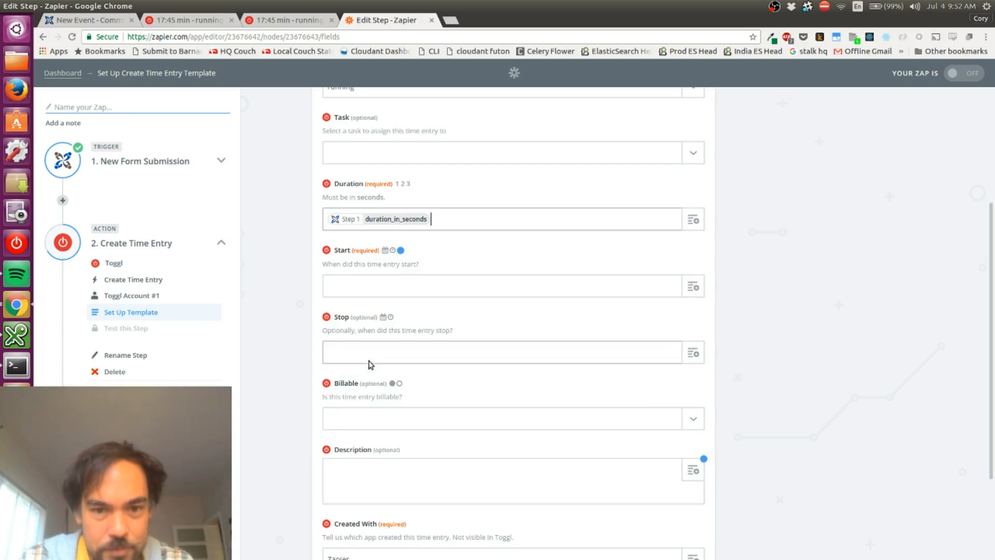
# Map the time entry's required Start to Event Date from the New Form Submission step
pyautogui.click(457, 281)
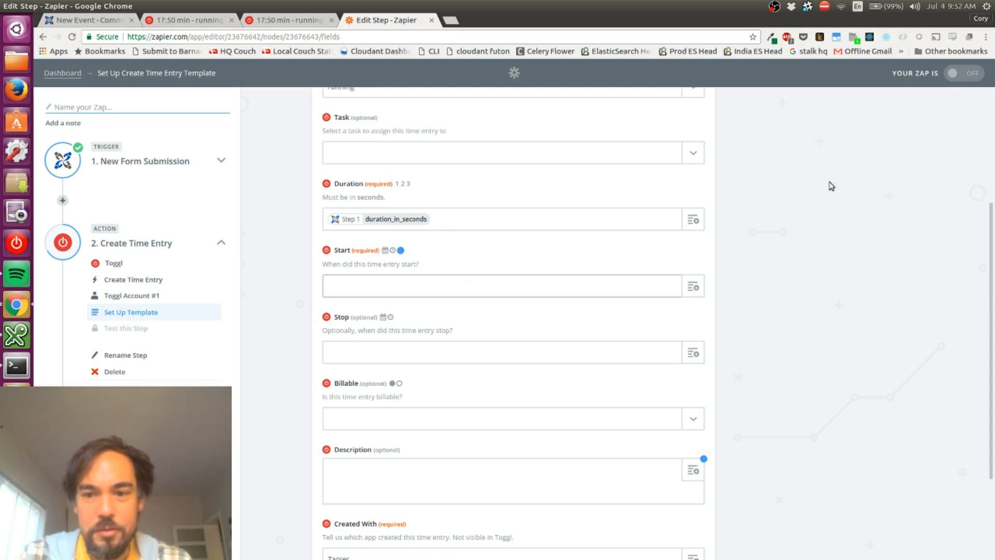
pyautogui.click(696, 289)
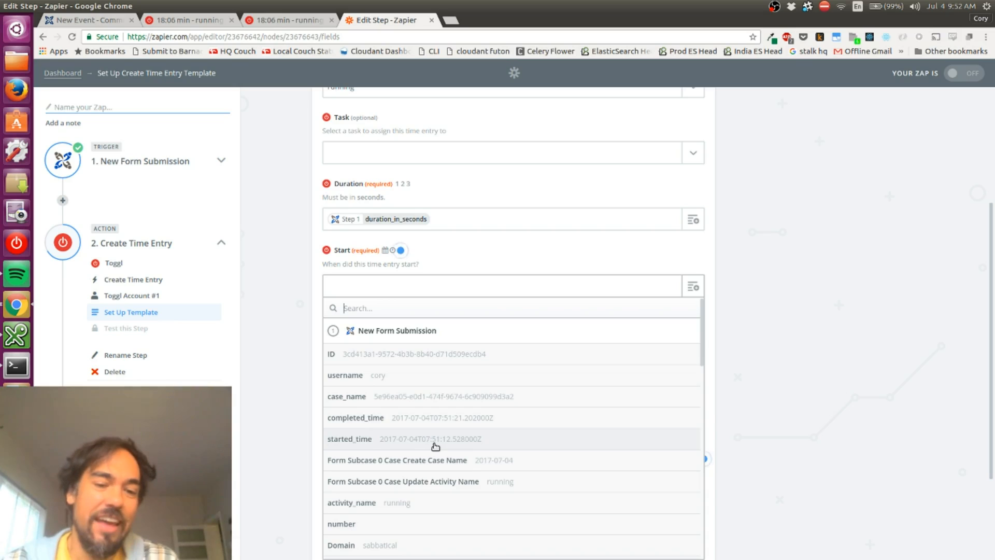
pyautogui.scroll(-4, 436, 446)
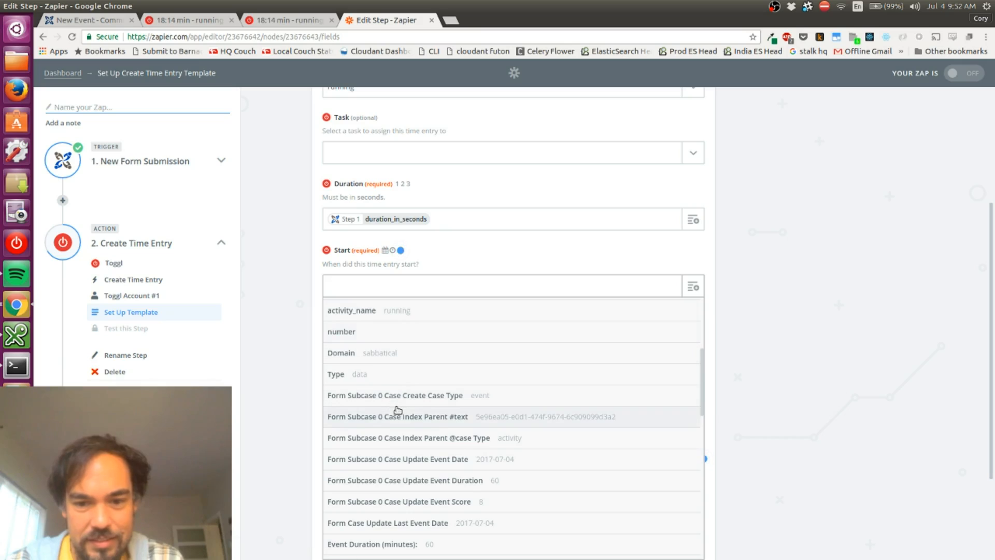
pyautogui.scroll(-2, 397, 410)
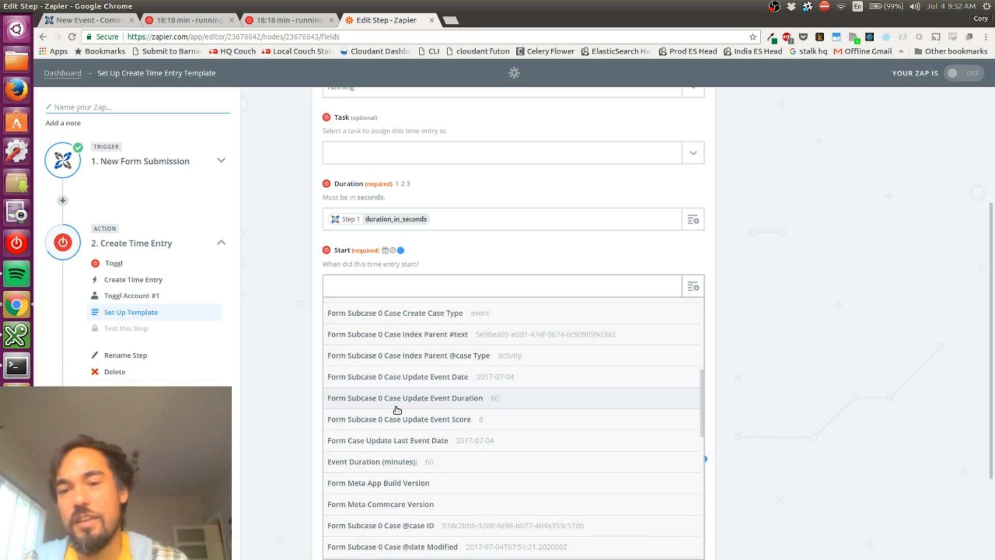
pyautogui.scroll(5, 397, 410)
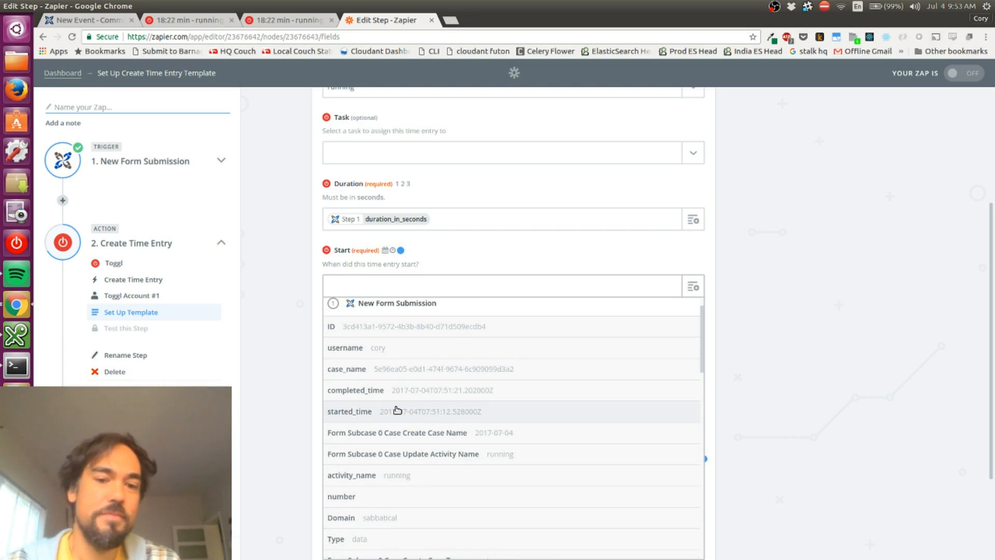
pyautogui.scroll(-10, 397, 409)
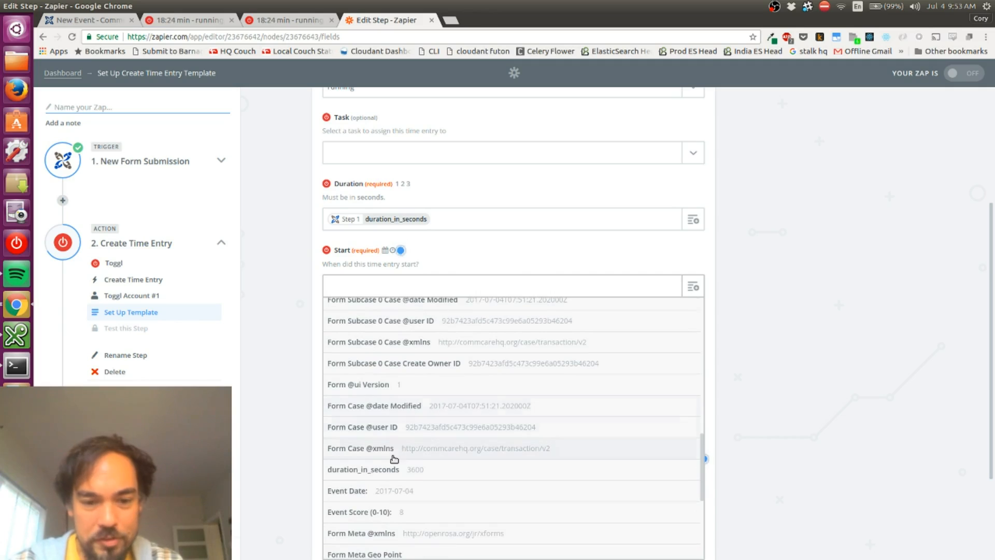
pyautogui.click(398, 495)
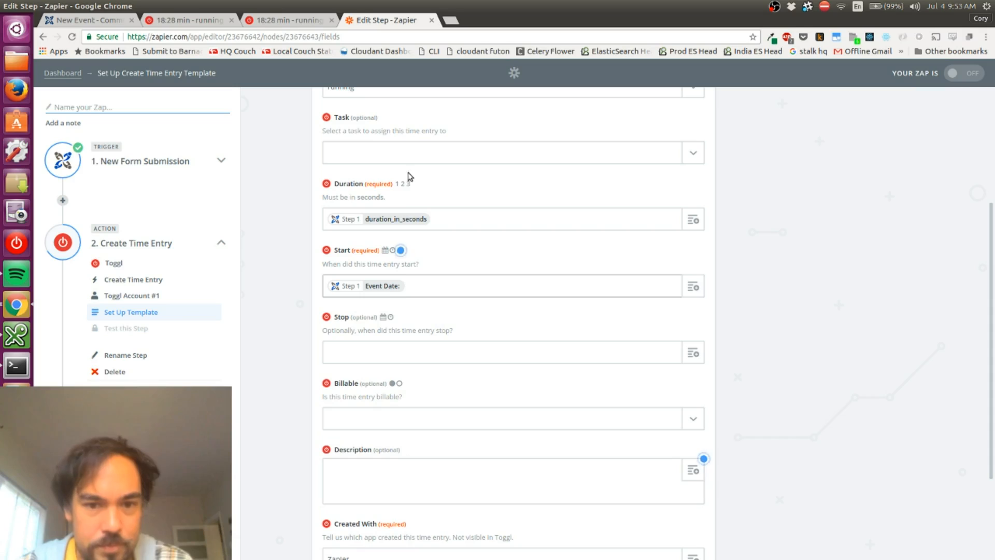
# Consult Zapier's help on supported formats for datetime fields, then return to the time entry template
pyautogui.click(387, 252)
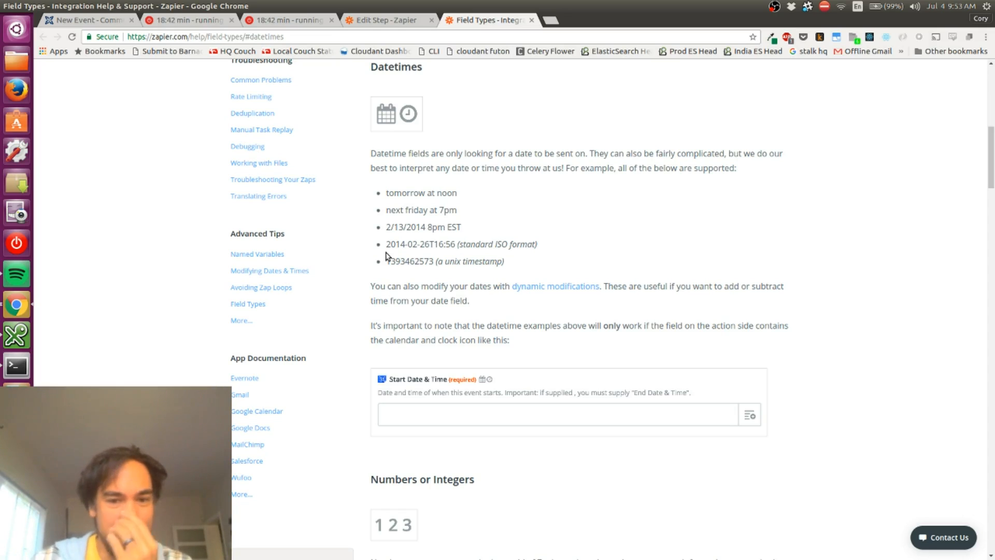
pyautogui.hotkey('ctrl', 'shift', 'Tab')
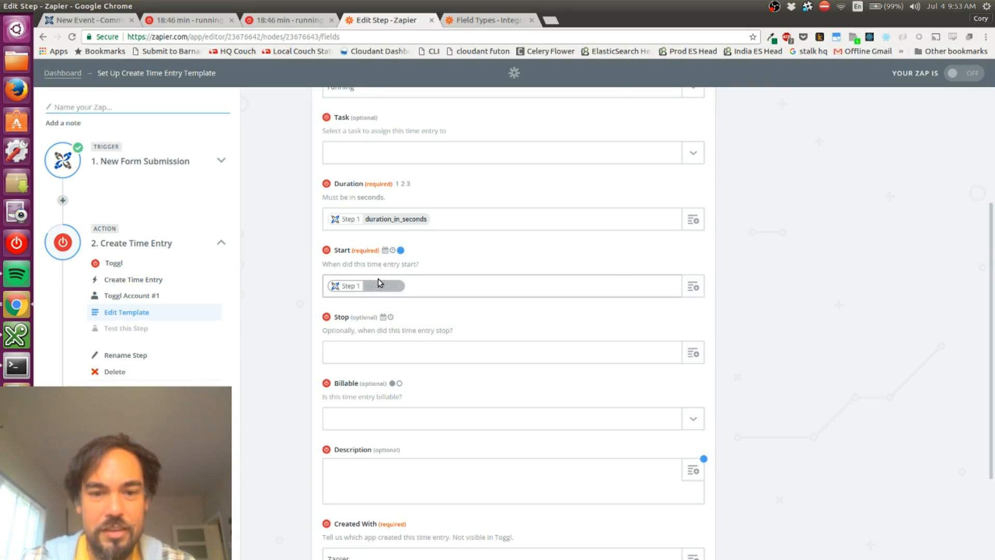
pyautogui.hotkey('ctrl', 'Tab')
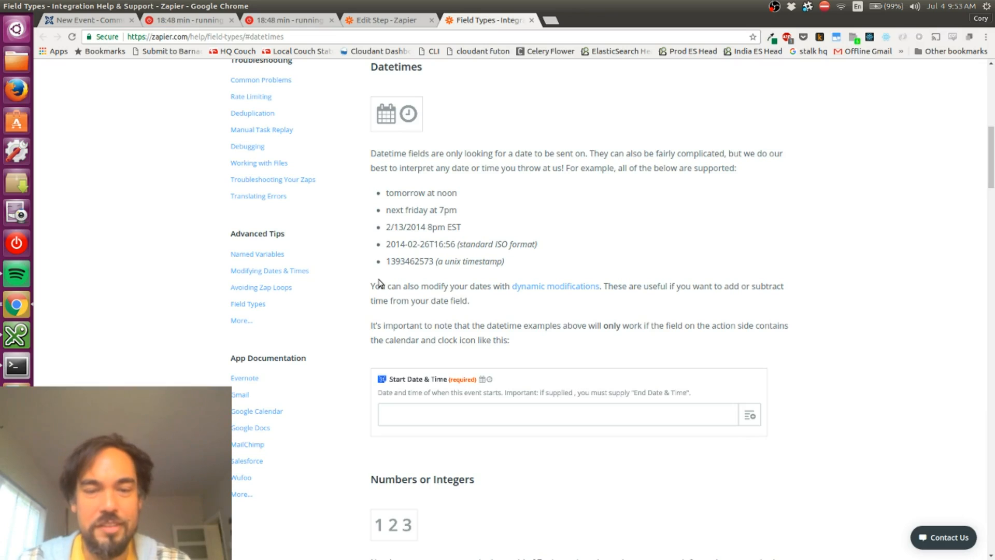
pyautogui.hotkey('ctrl', 'shift', 'Tab')
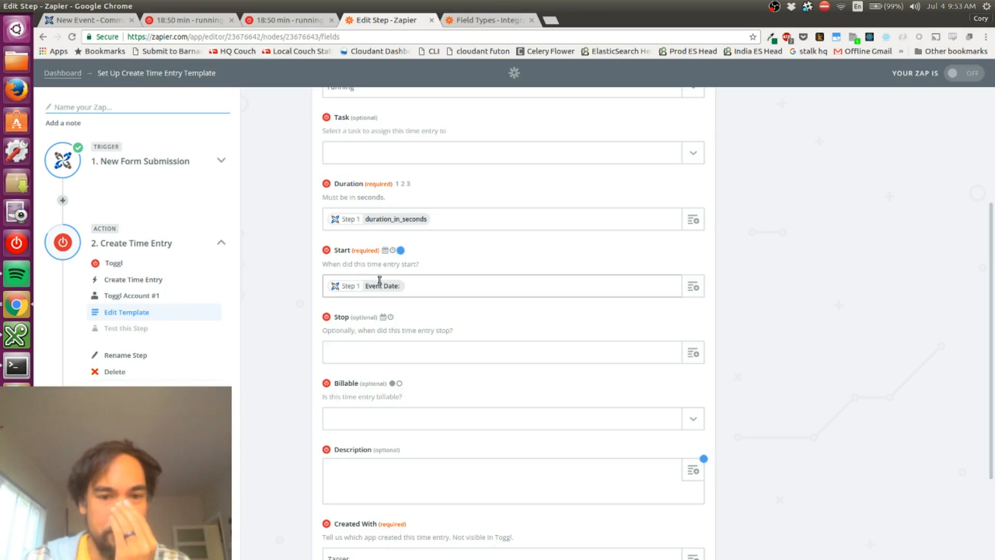
# Review the Start mapping and the Stop field's description, along with the remaining time entry template fields
pyautogui.click(379, 280)
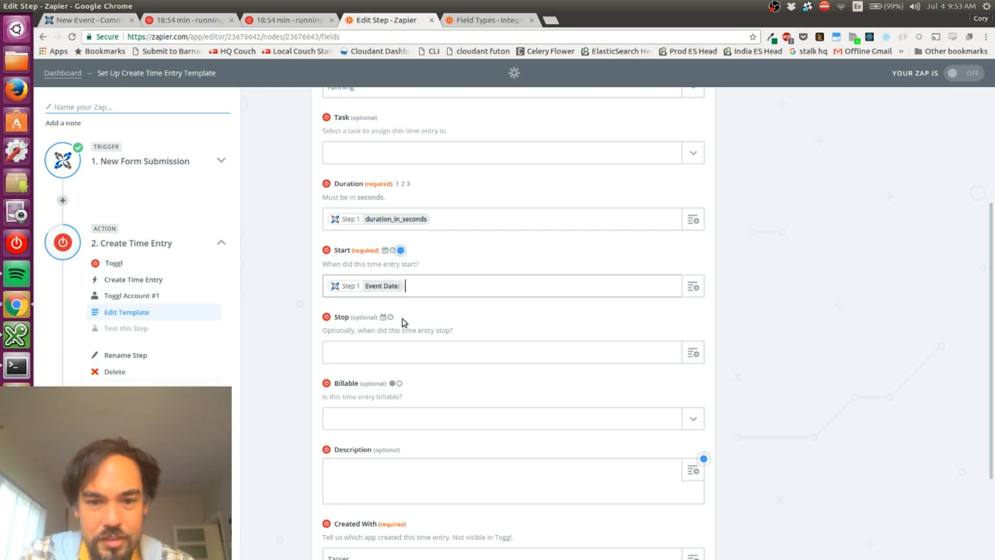
pyautogui.click(452, 328)
pyautogui.tripleClick(453, 328)
pyautogui.scroll(-5, 452, 329)
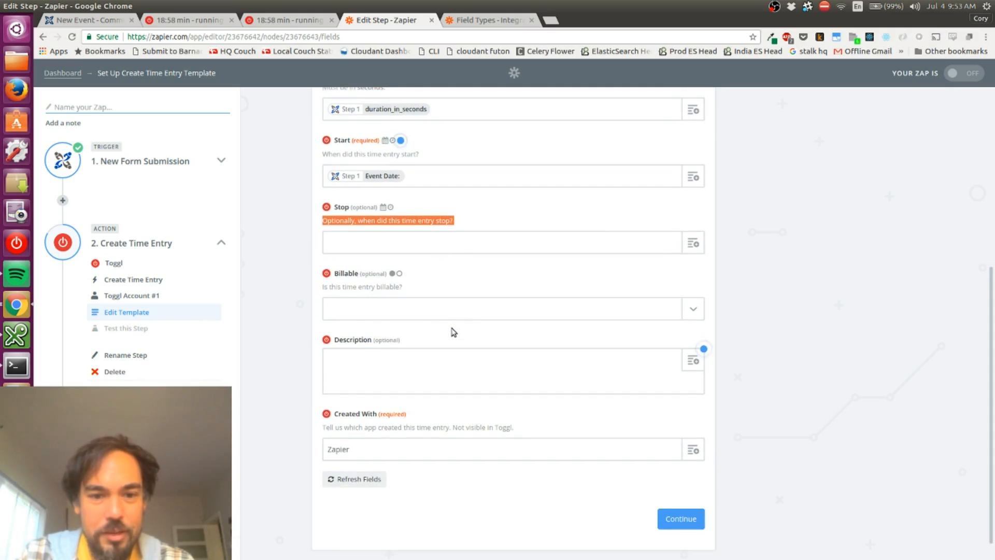
# Set the time entry's required Created With value to CommCare
pyautogui.click(456, 362)
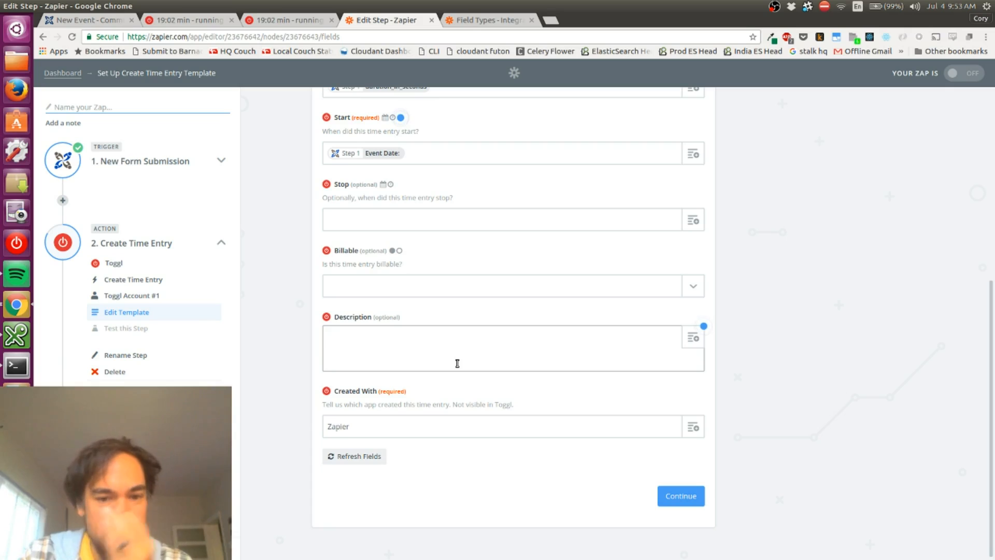
pyautogui.click(441, 431)
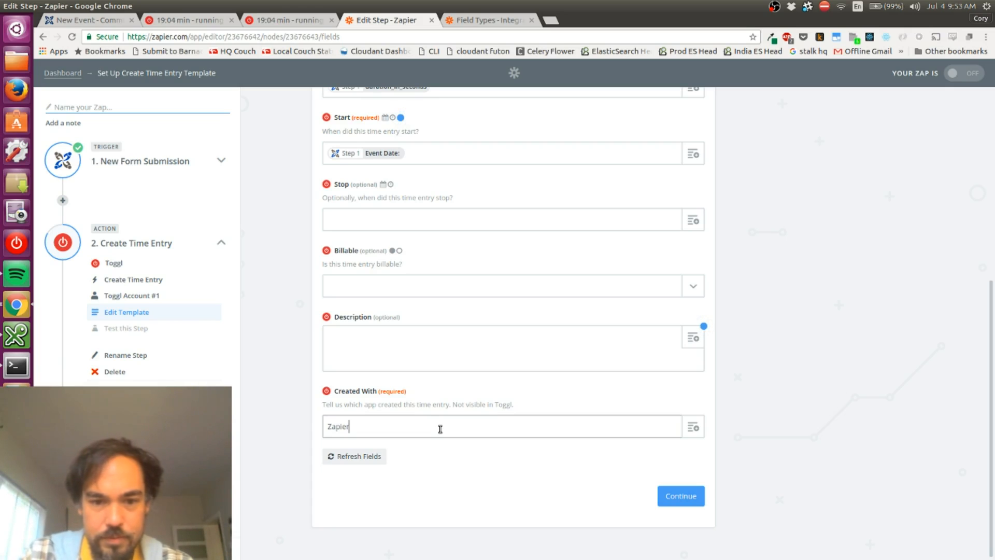
pyautogui.hotkey('ctrl', 'a')
pyautogui.write('CommCare')
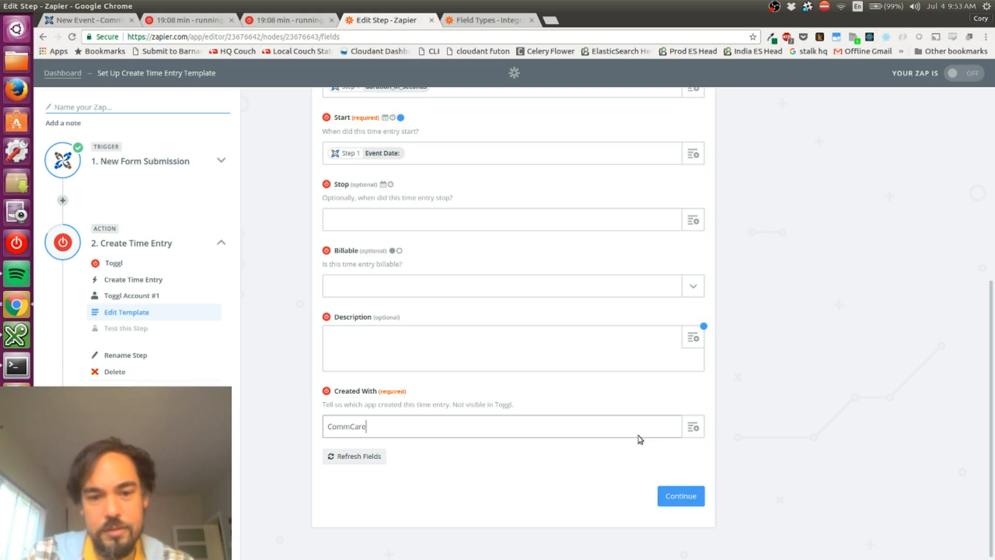
# Continue to the Toggl test, create the test time entry and open its returned data for review
pyautogui.click(670, 501)
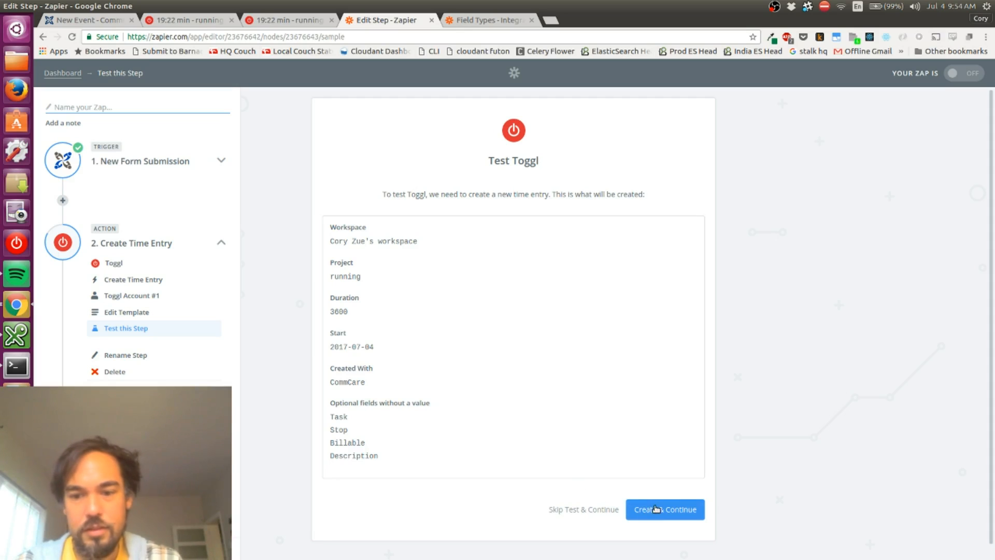
pyautogui.click(656, 508)
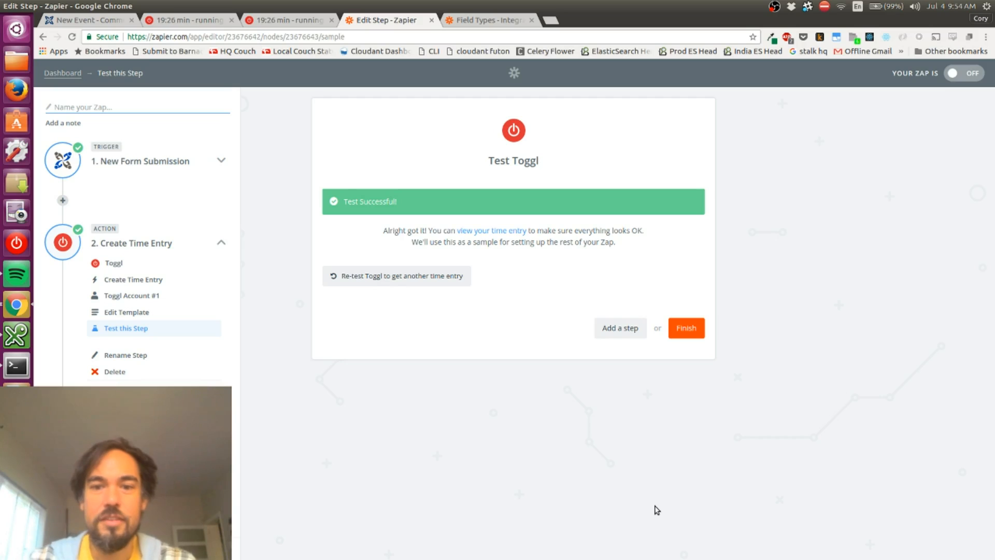
pyautogui.click(486, 230)
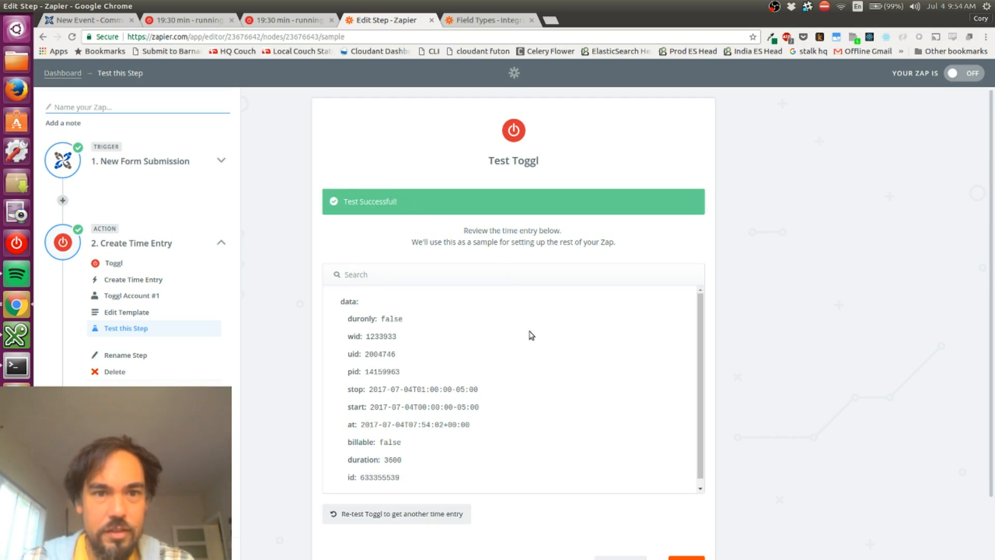
# Check the test entry and its description in Toggl's timer list, then return to the test result in the Zap editor
pyautogui.hotkey('ctrl', 'pageup')
pyautogui.hotkey('ctrl', 'pageup')
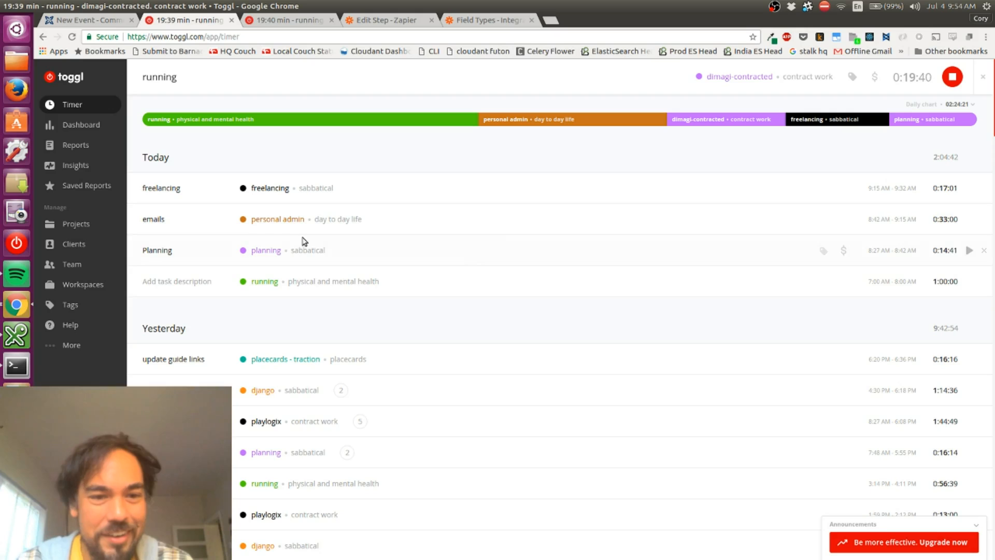
pyautogui.click(171, 284)
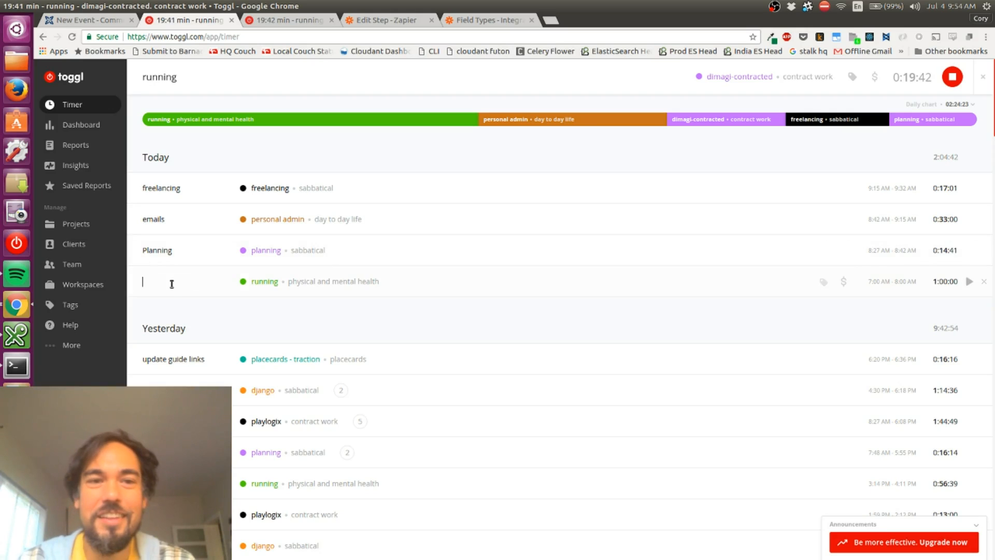
pyautogui.hotkey('ctrl', 'Tab')
pyautogui.hotkey('ctrl', 'Tab')
pyautogui.hotkey('ctrl', 'Tab')
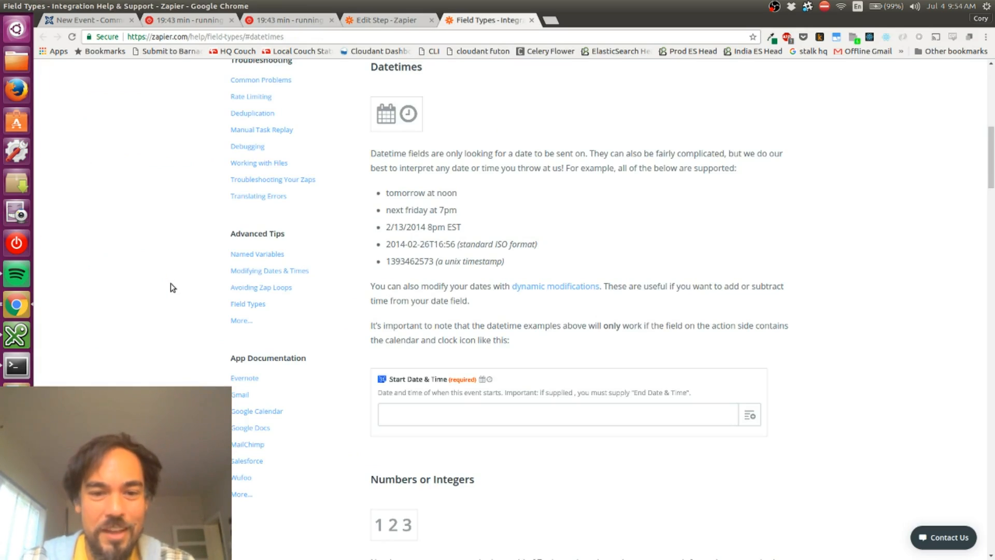
pyautogui.hotkey('ctrl', 'shift', 'Tab')
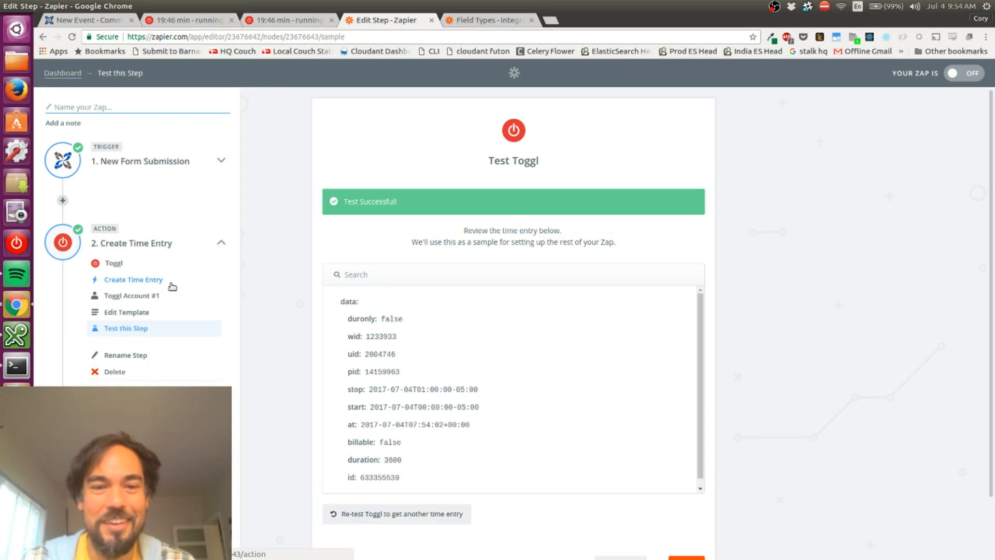
pyautogui.hotkey('ctrl', 'shift', 'Tab')
pyautogui.hotkey('ctrl', 'shift', 'Tab')
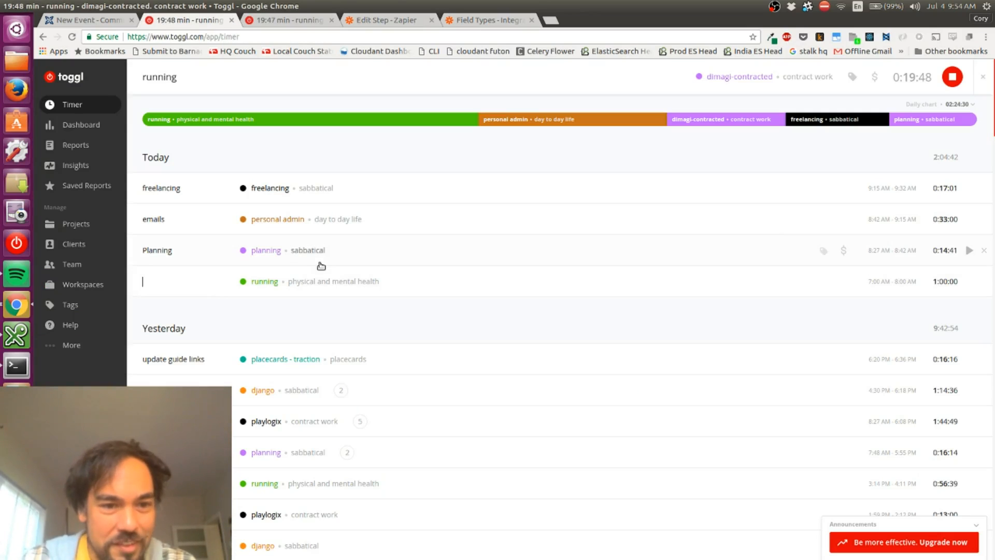
pyautogui.hotkey('ctrl', 'shift', 'Tab')
pyautogui.hotkey('ctrl', 'shift', 'Tab')
pyautogui.hotkey('ctrl', 'shift', 'Tab')
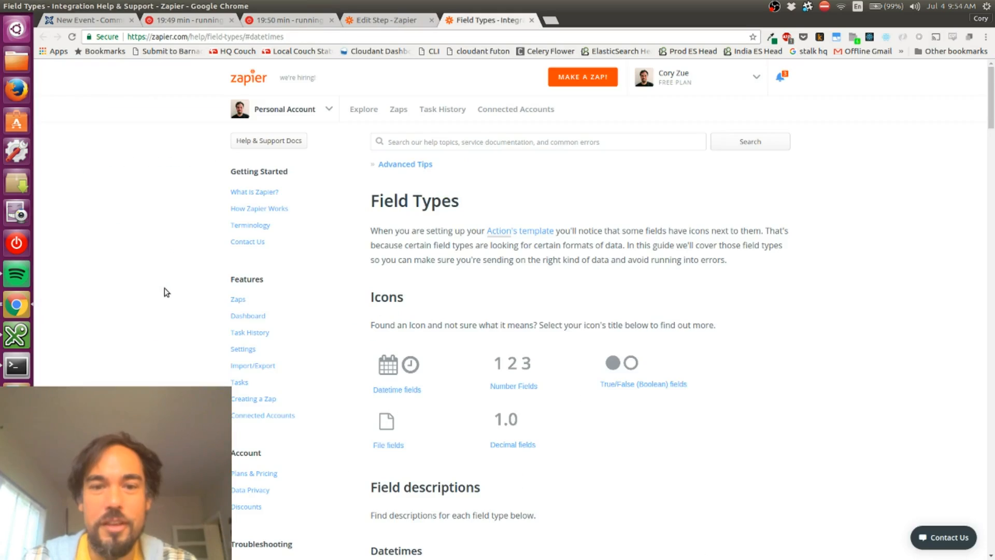
pyautogui.scroll(-2, 352, 254)
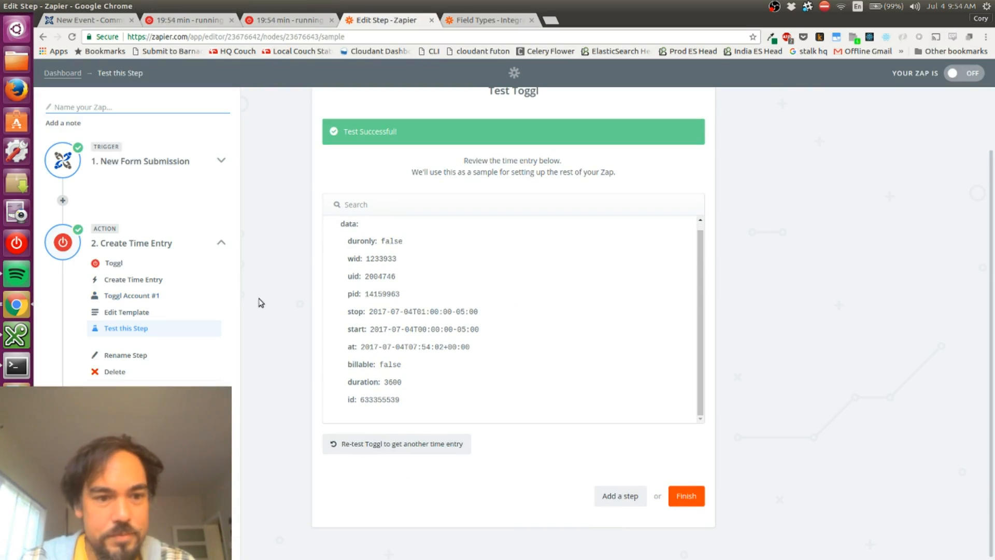
# Reopen the Create Time Entry template for editing and go to its Description field
pyautogui.click(154, 313)
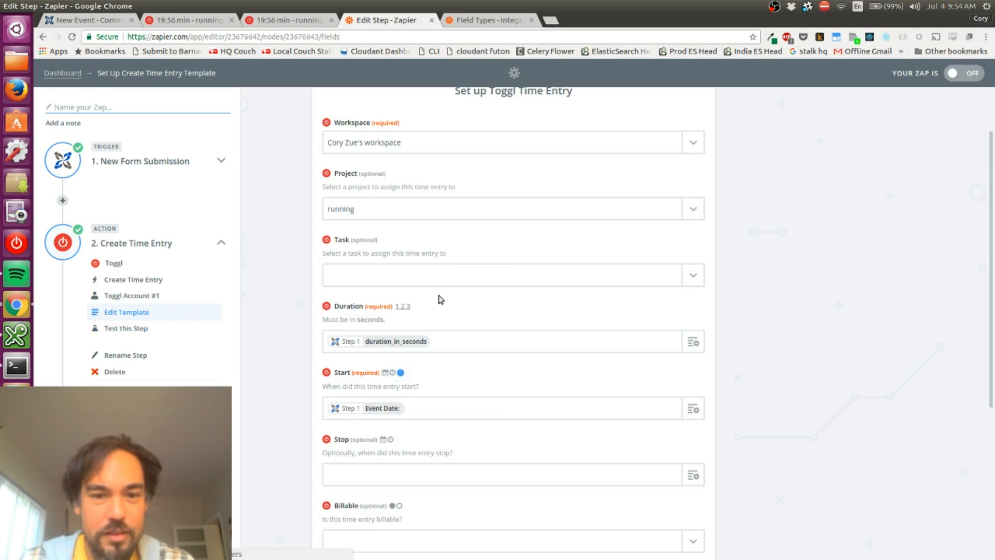
pyautogui.click(404, 280)
pyautogui.click(267, 311)
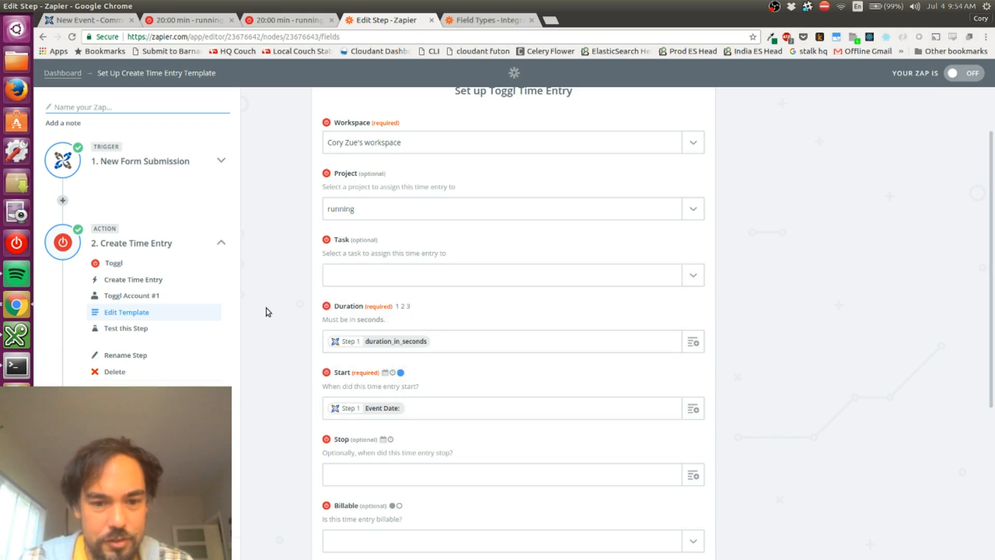
pyautogui.scroll(-5, 267, 311)
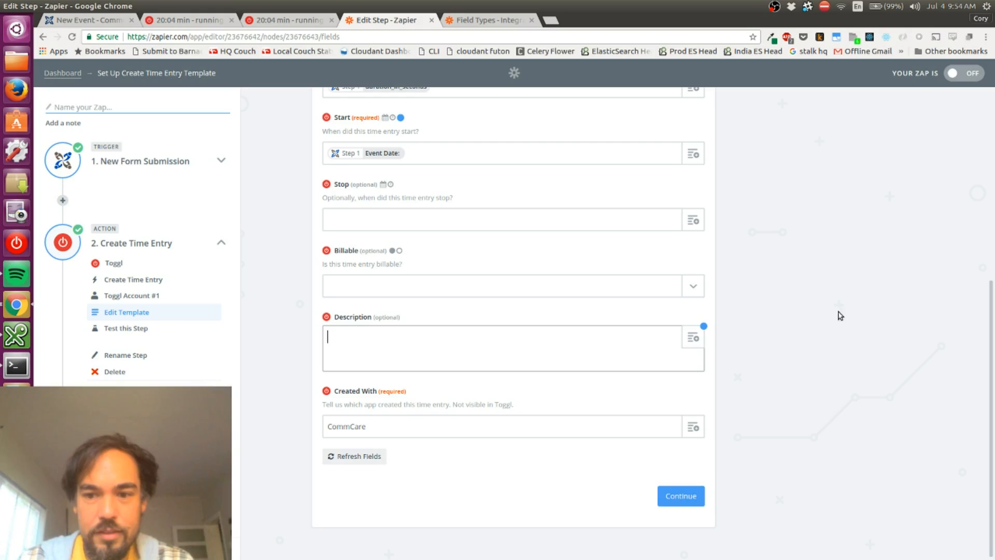
# Try to map the time entry's Description to Type from the New Form Submission step
pyautogui.click(694, 340)
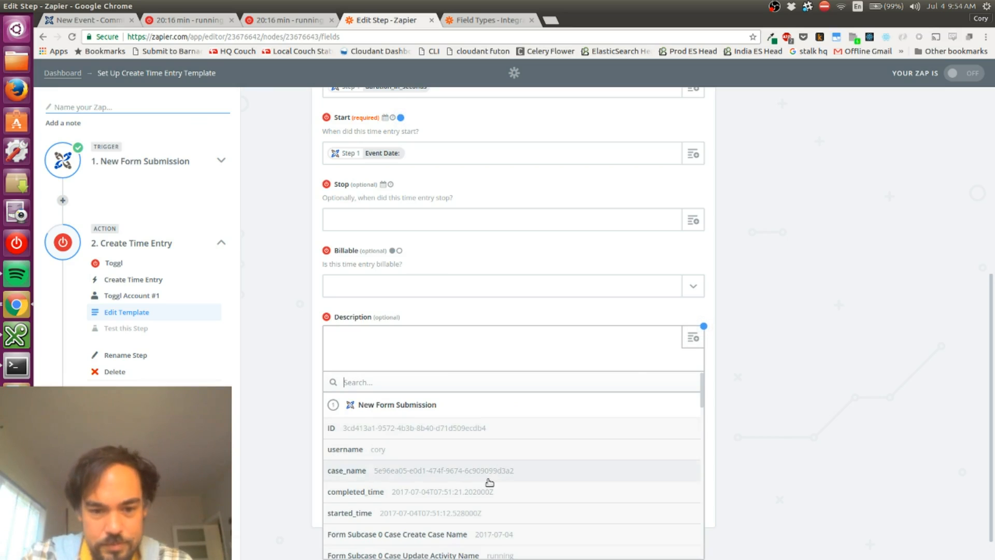
pyautogui.scroll(-4, 489, 484)
pyautogui.scroll(-10, 489, 483)
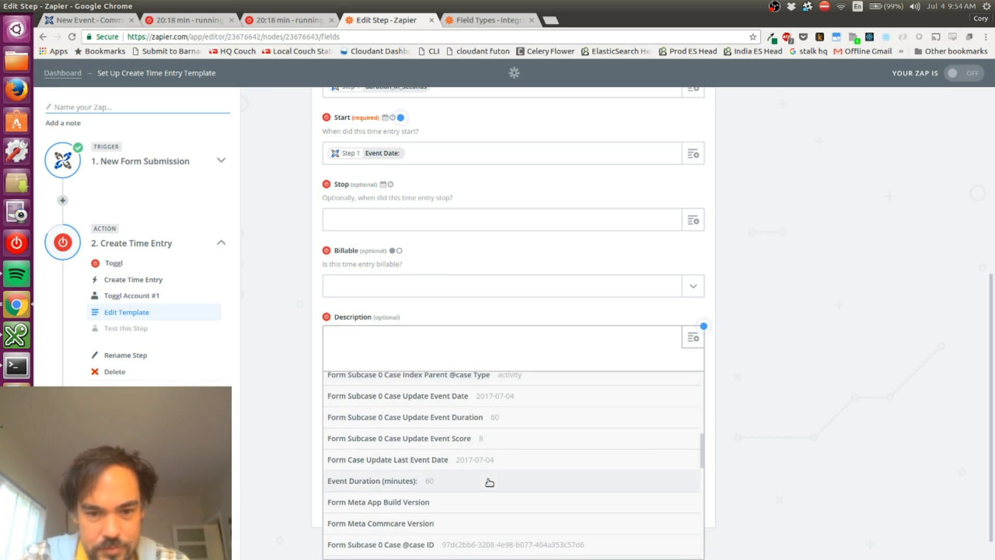
pyautogui.scroll(-5, 489, 483)
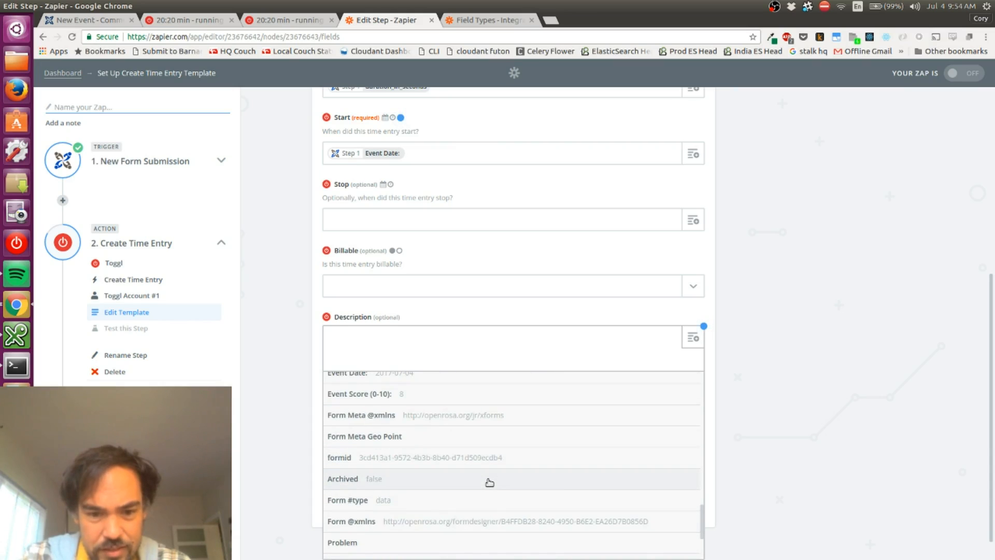
pyautogui.scroll(-5, 488, 482)
pyautogui.scroll(15, 489, 483)
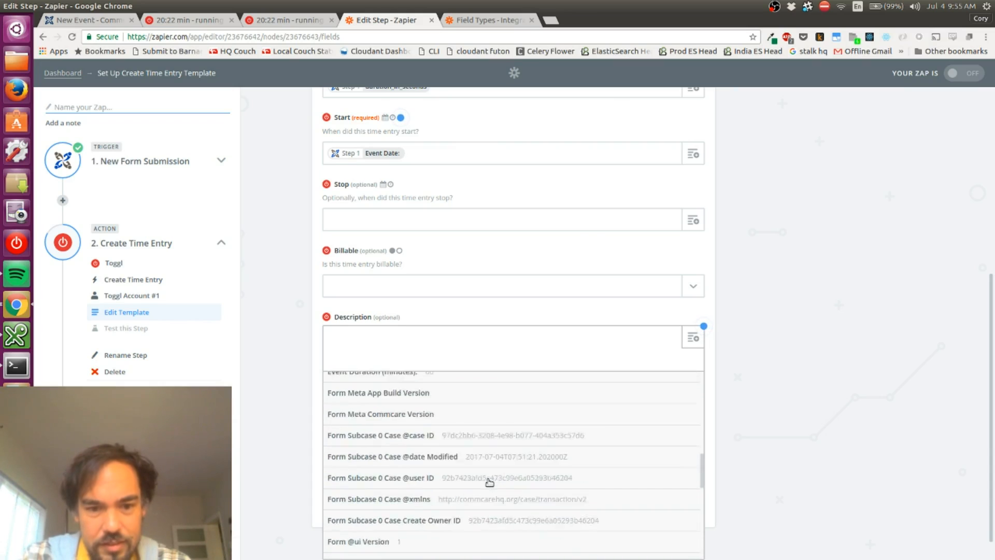
pyautogui.write('type')
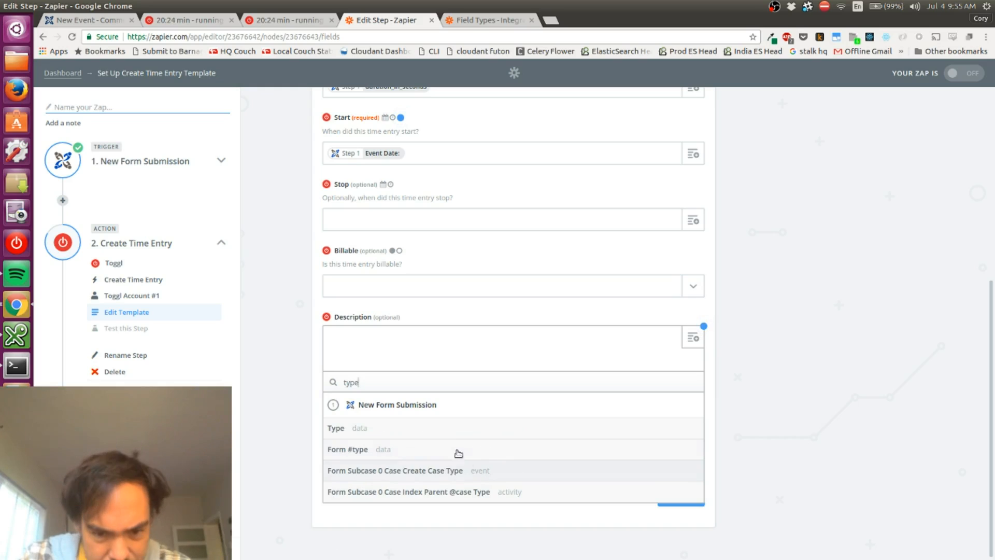
pyautogui.click(422, 427)
# Check the New Event form's question names in CommCare HQ, then clear the Description mapping in the Zap
pyautogui.hotkey('ctrl', '1')
pyautogui.hotkey('ctrl', '2')
pyautogui.hotkey('ctrl', '1')
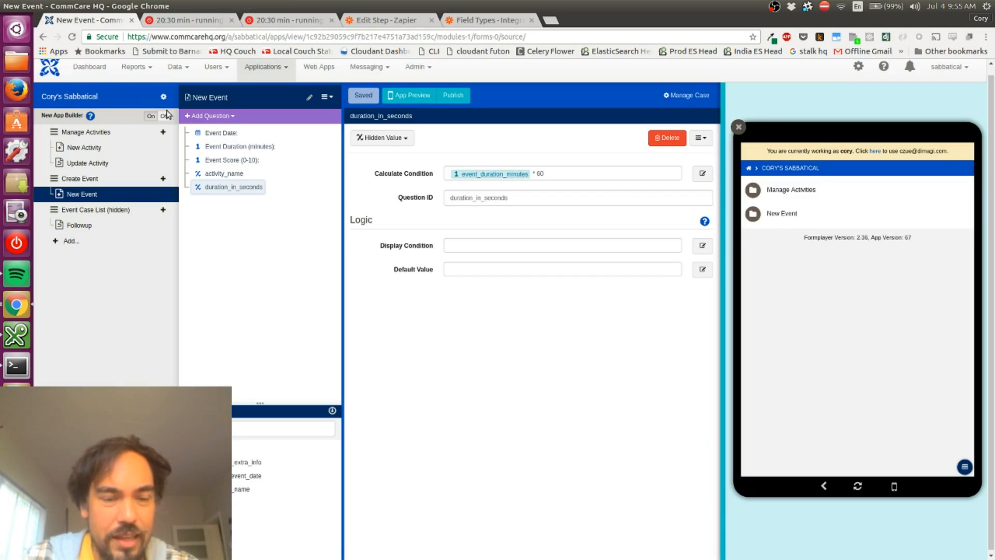
pyautogui.hotkey('ctrl', '4')
pyautogui.press('BackSpace')
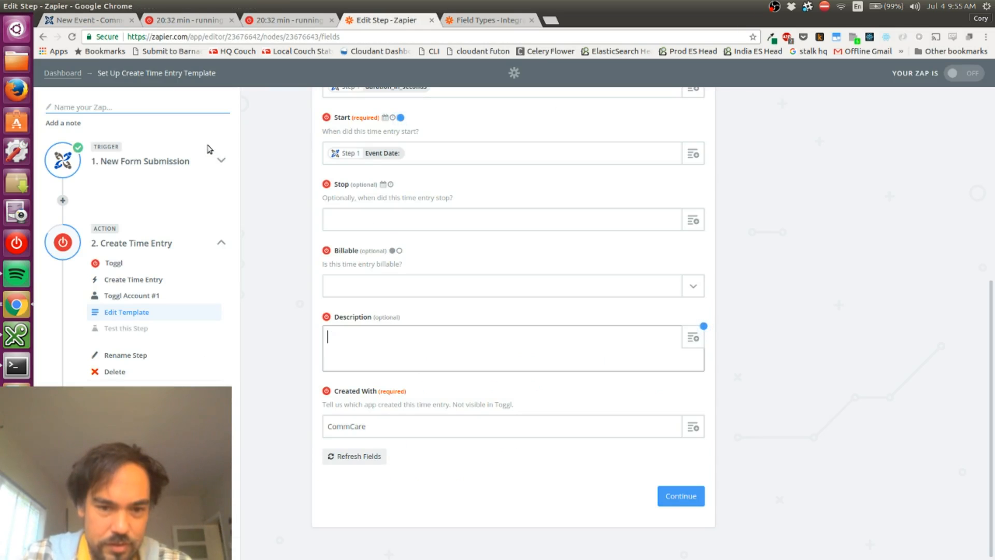
pyautogui.press('BackSpace')
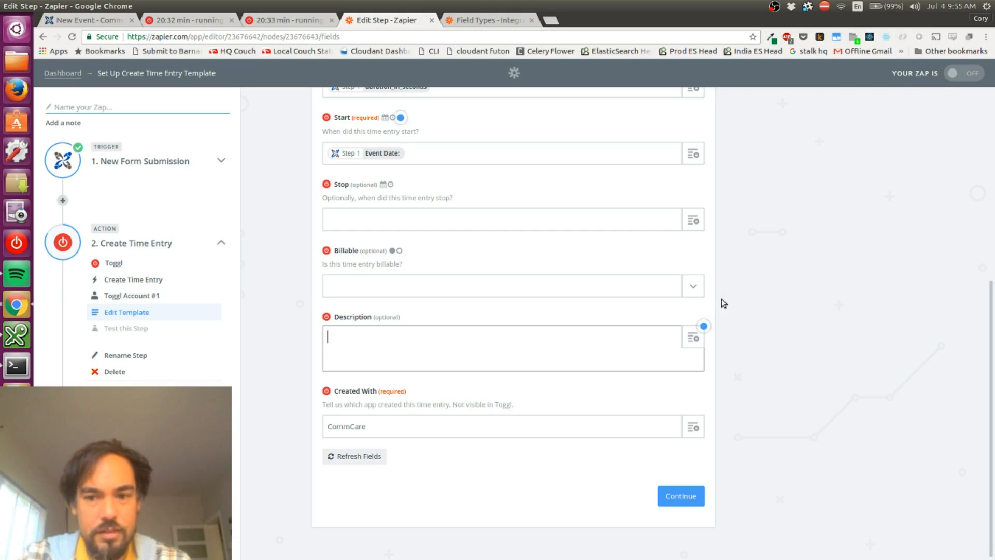
# Map the time entry's Description to activity_name from the New Form Submission step and continue to the test
pyautogui.click(693, 338)
pyautogui.write('activ')
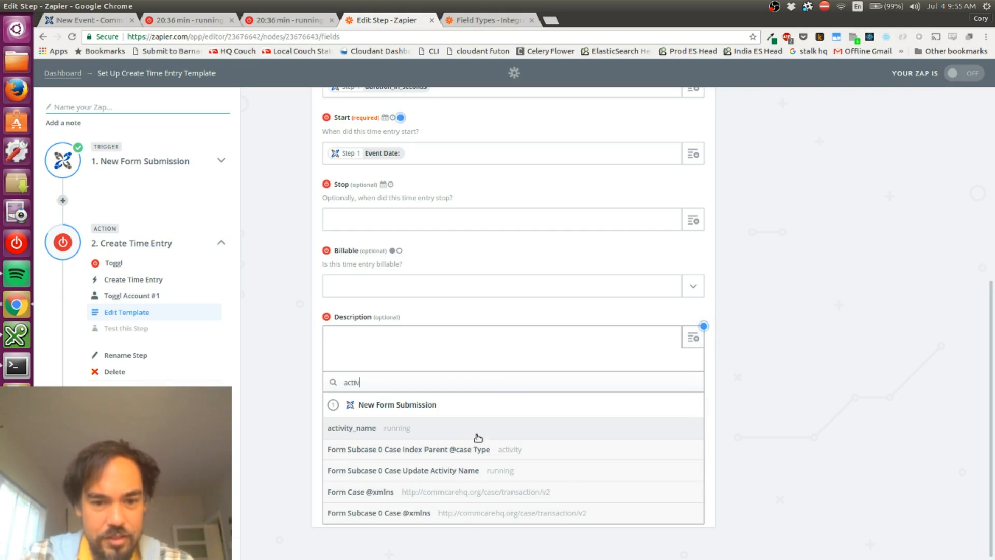
pyautogui.click(443, 424)
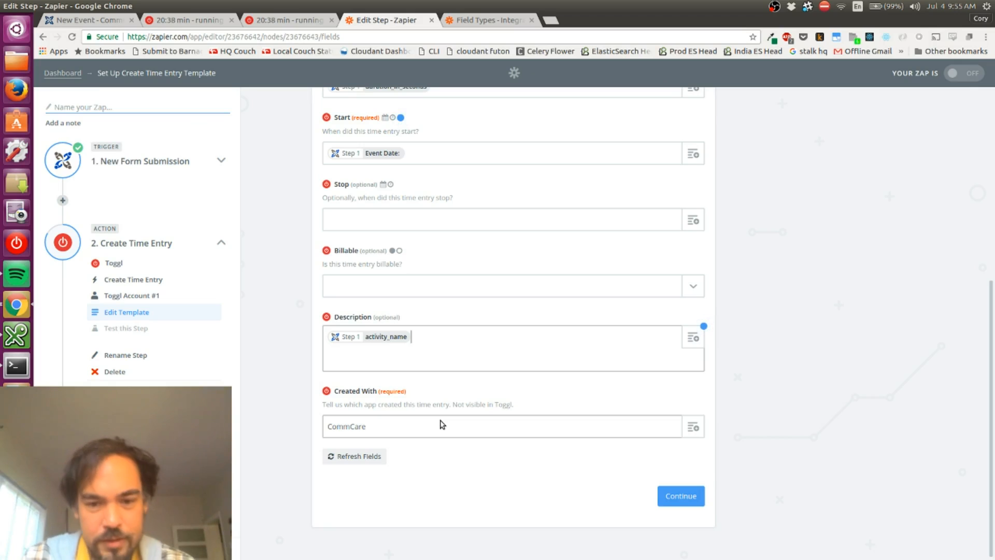
pyautogui.click(655, 499)
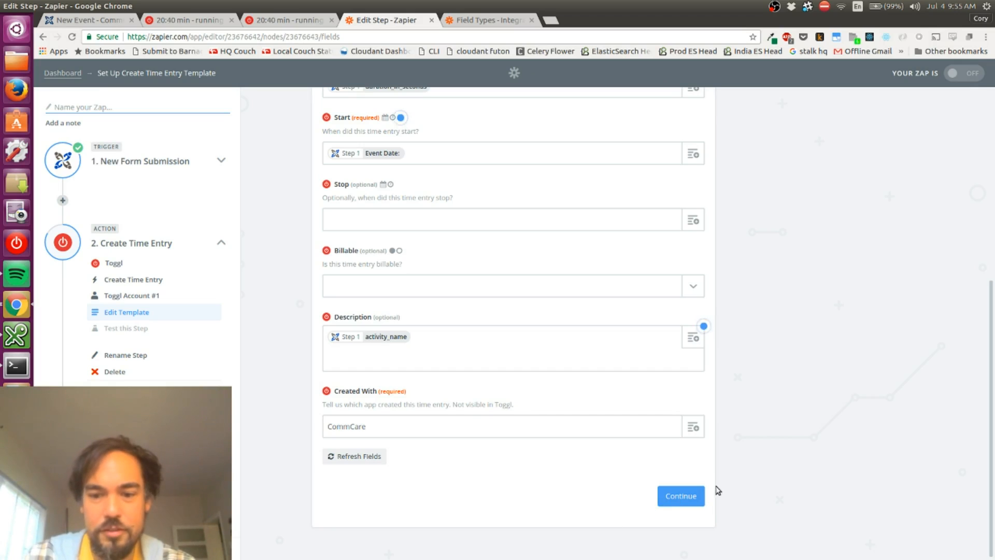
pyautogui.click(690, 496)
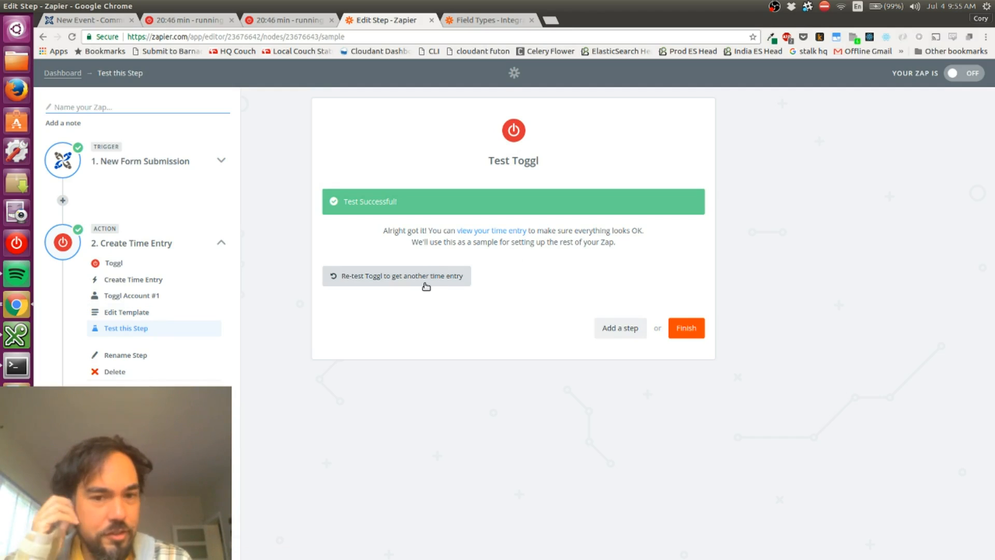
# Re-test Toggl, check the Description in the preview, and create another test time entry
pyautogui.click(426, 280)
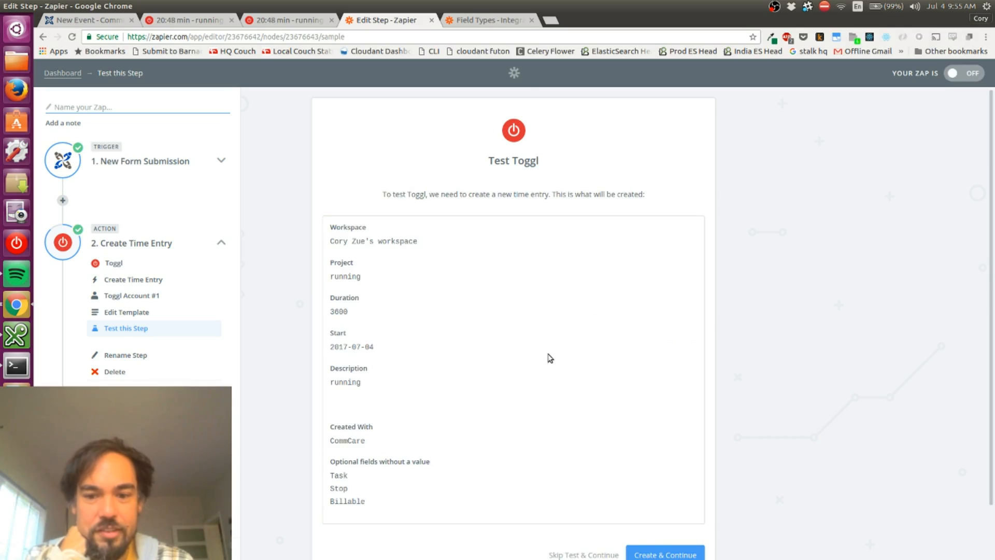
pyautogui.scroll(-2, 552, 357)
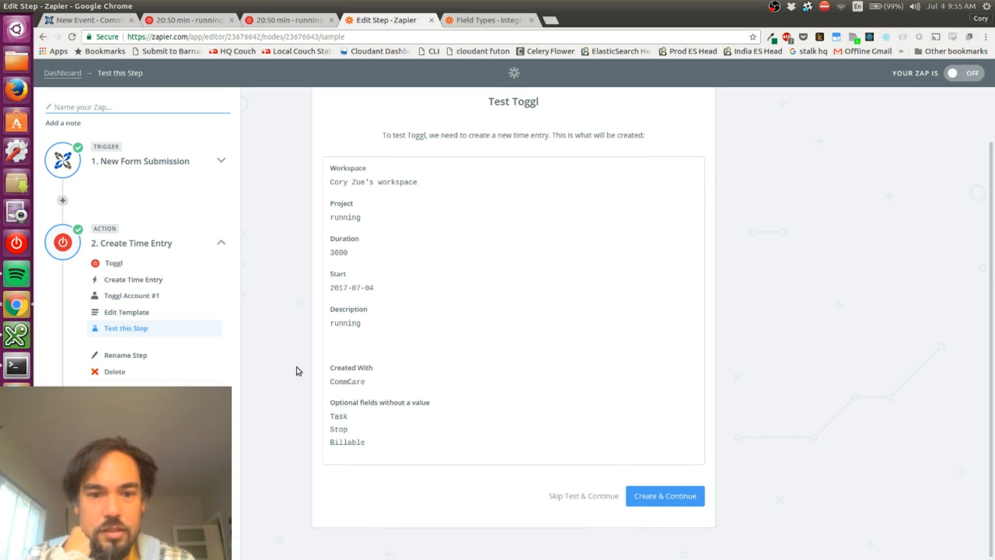
pyautogui.doubleClick(340, 323)
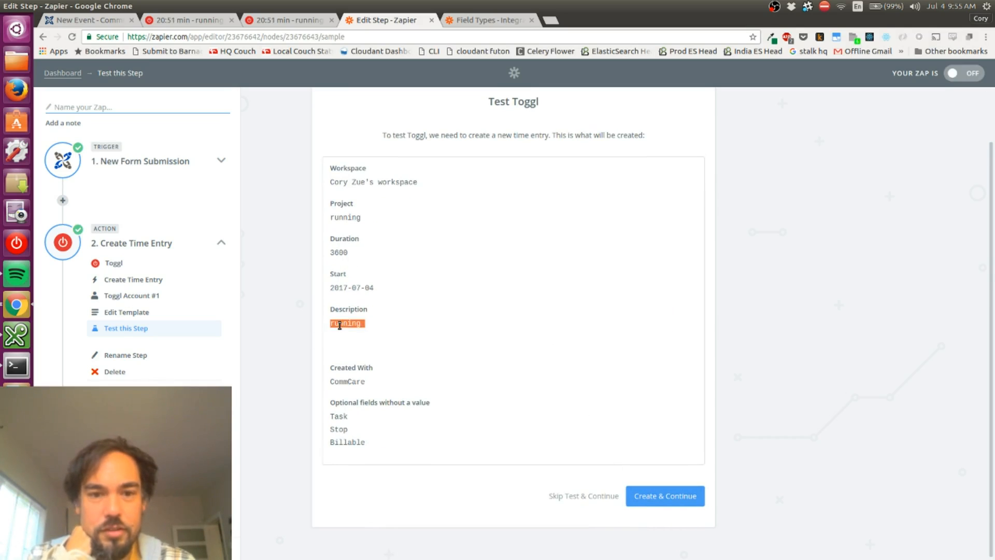
pyautogui.click(658, 493)
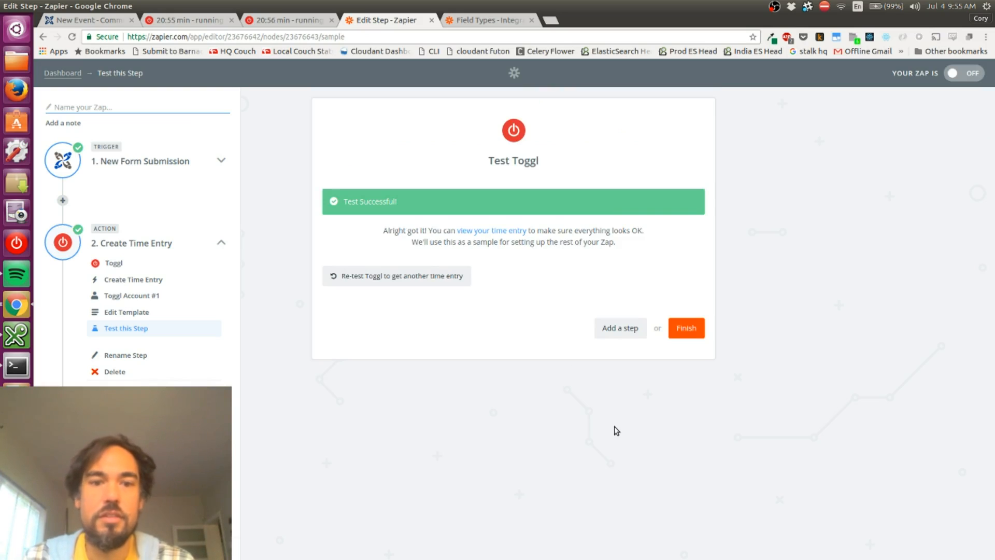
# Check the newly created entry in Toggl's timer list, then reopen the time entry template in the Zap editor
pyautogui.hotkey('alt', '1')
pyautogui.hotkey('alt', '2')
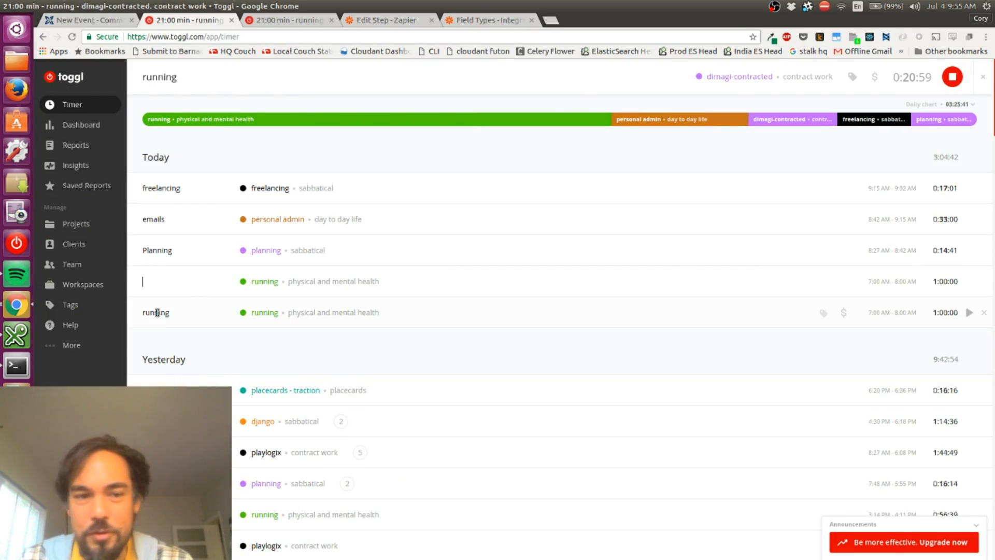
pyautogui.hotkey('alt', '4')
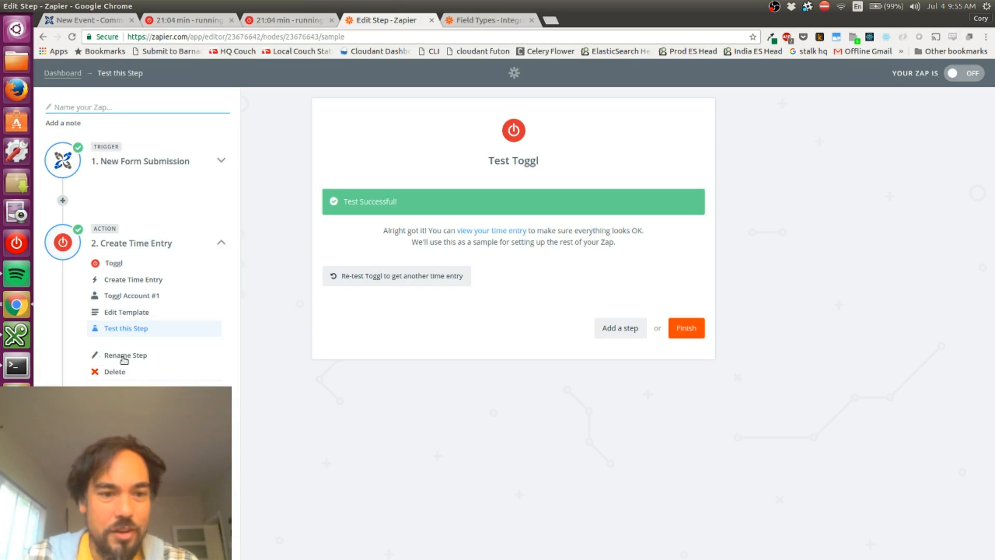
pyautogui.click(132, 312)
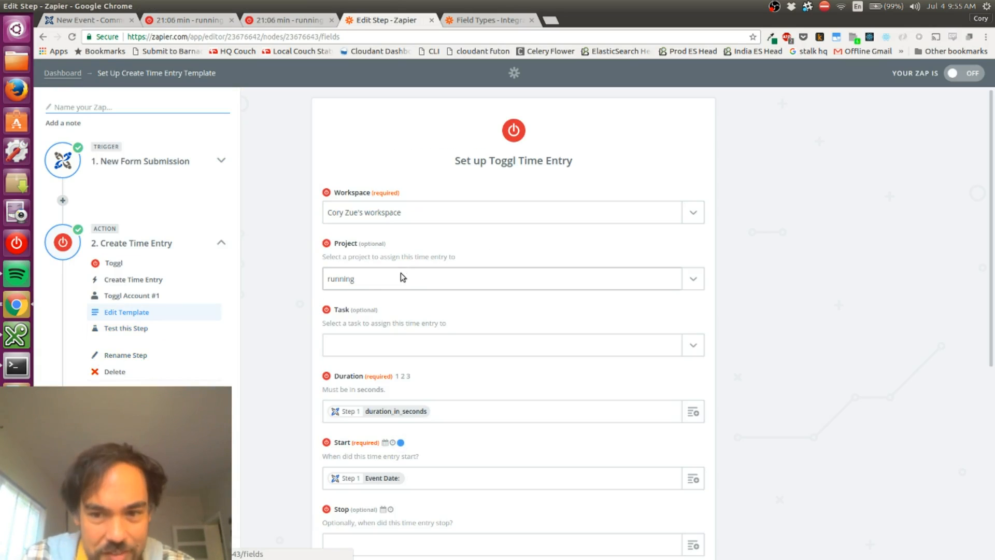
# Switch the time entry's Project to Use a Custom Value (advanced) and look over the custom Project ID field
pyautogui.click(690, 283)
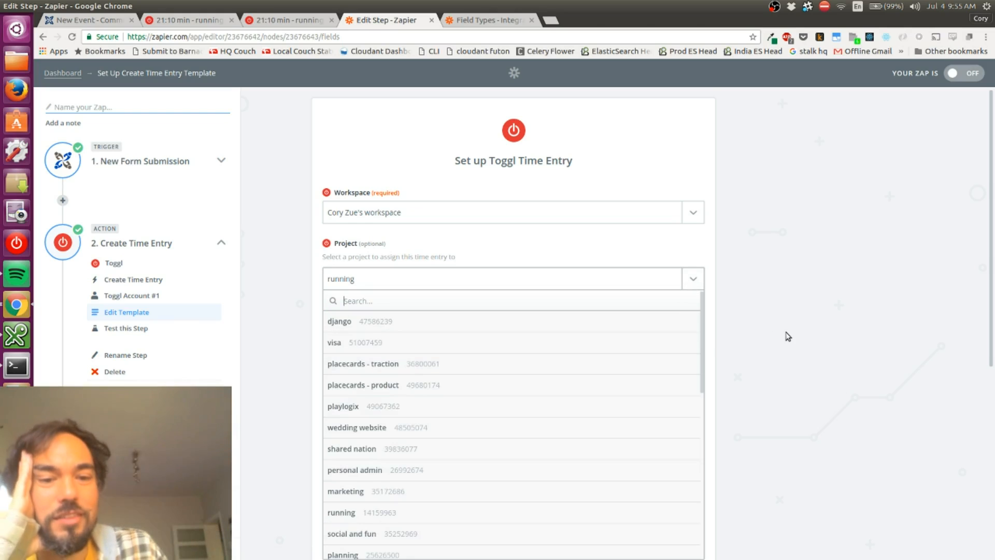
pyautogui.scroll(-8, 787, 336)
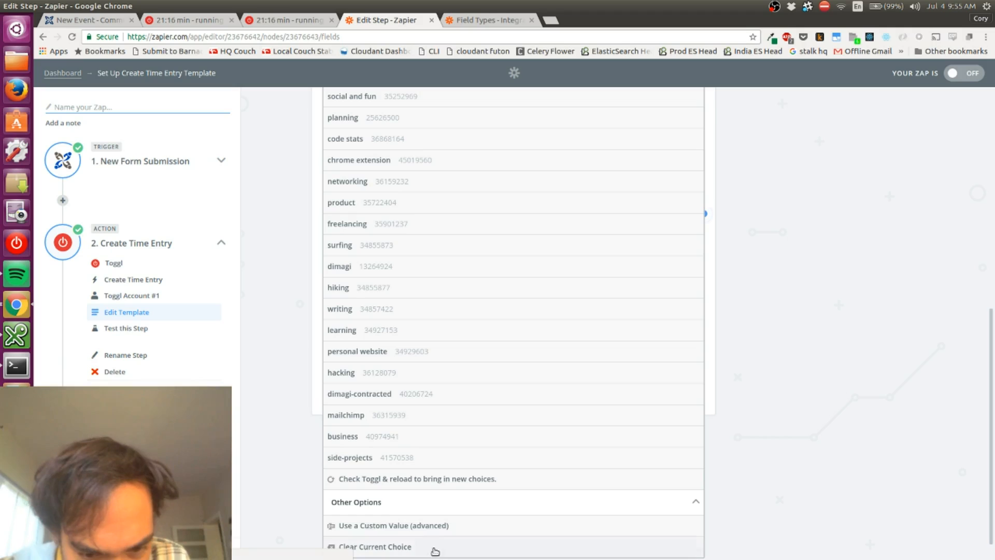
pyautogui.click(406, 525)
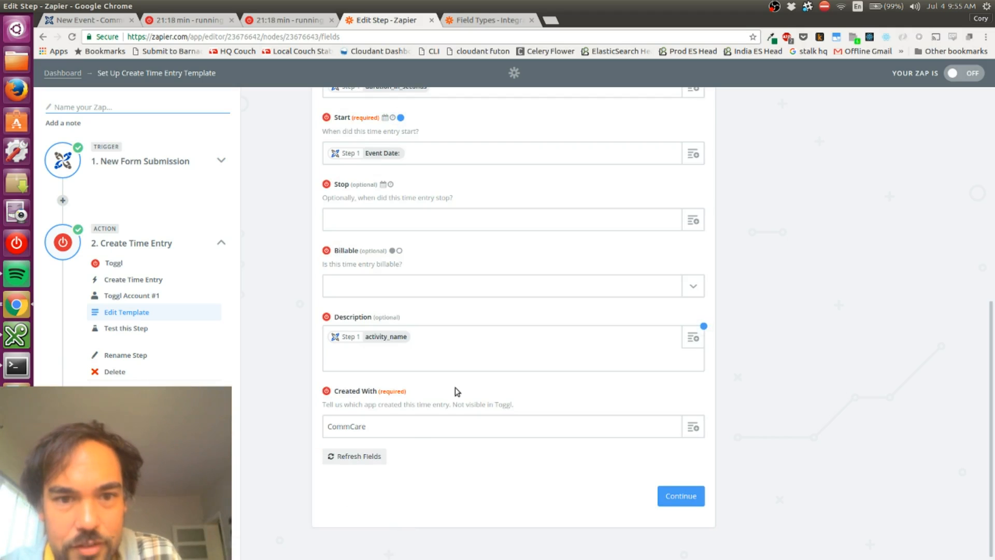
pyautogui.scroll(3, 455, 389)
pyautogui.scroll(2, 466, 353)
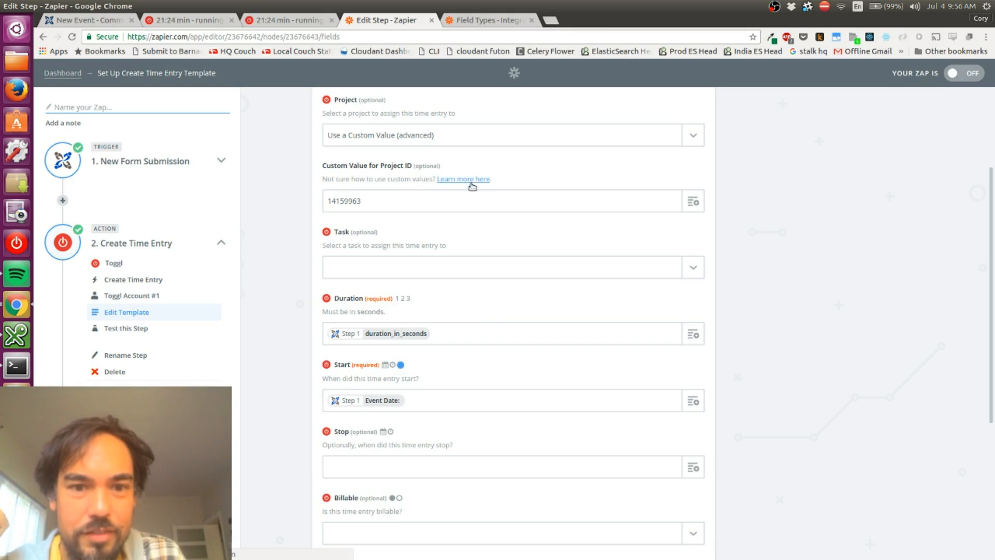
pyautogui.tripleClick(406, 177)
pyautogui.click(406, 178)
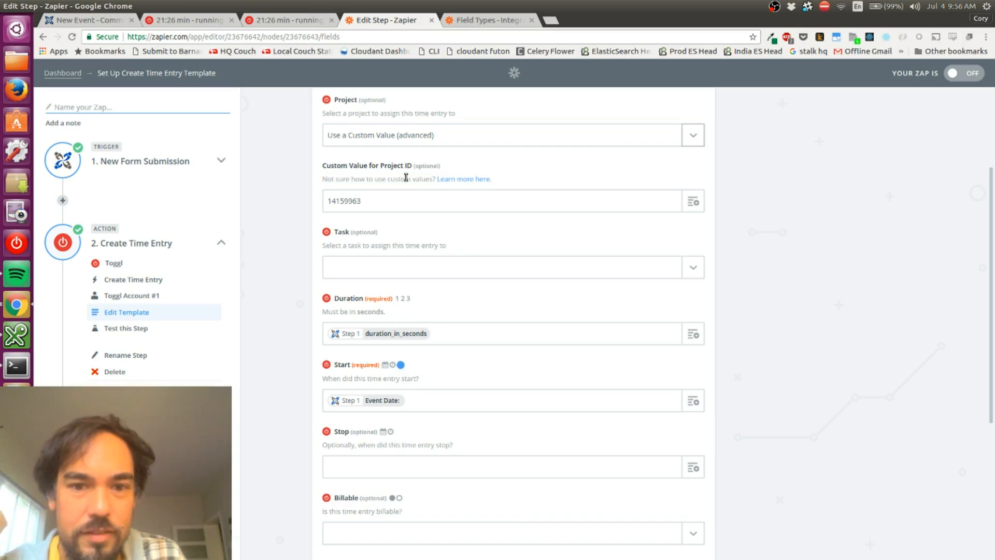
pyautogui.tripleClick(405, 178)
pyautogui.click(406, 177)
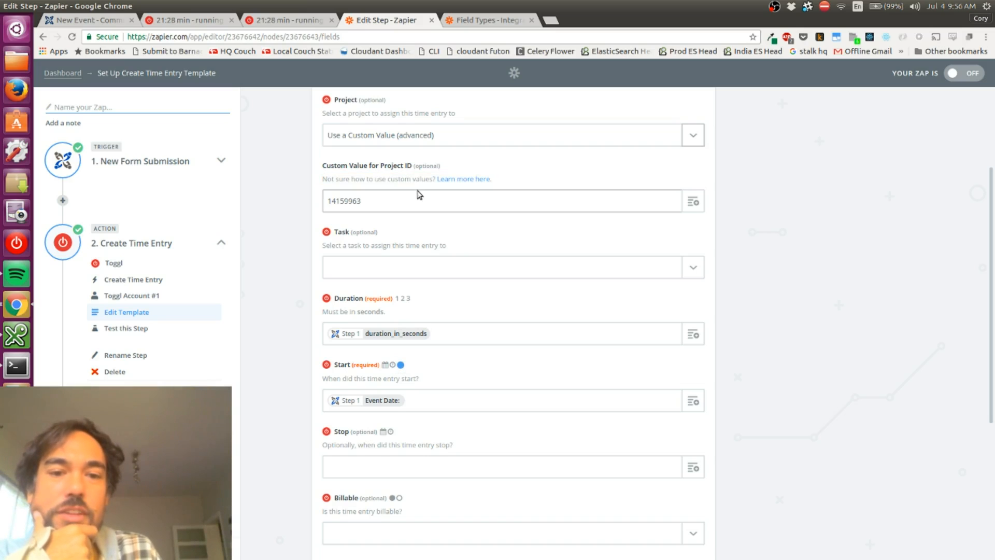
# Browse the New Form Submission values available for the custom Project ID, then clear that field
pyautogui.click(683, 201)
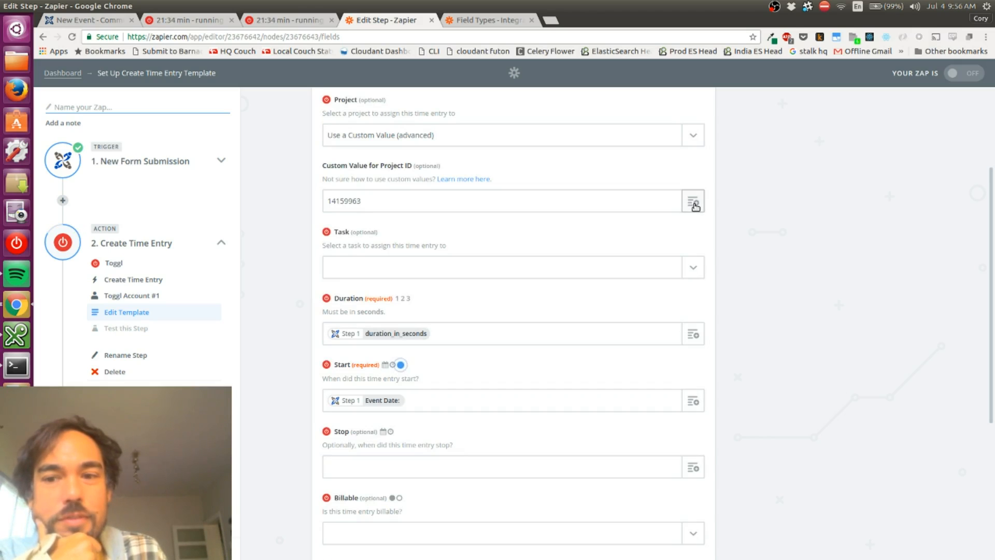
pyautogui.click(693, 202)
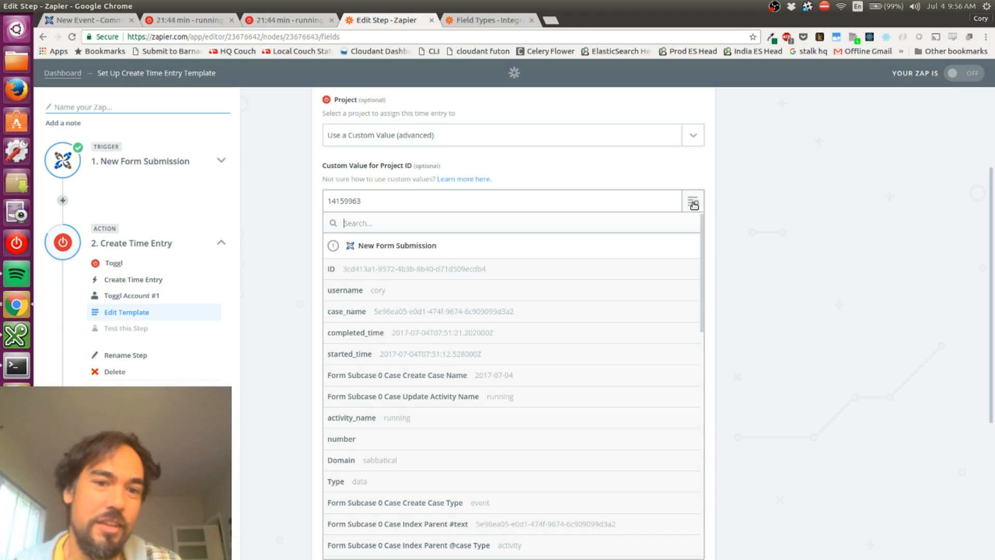
pyautogui.click(693, 202)
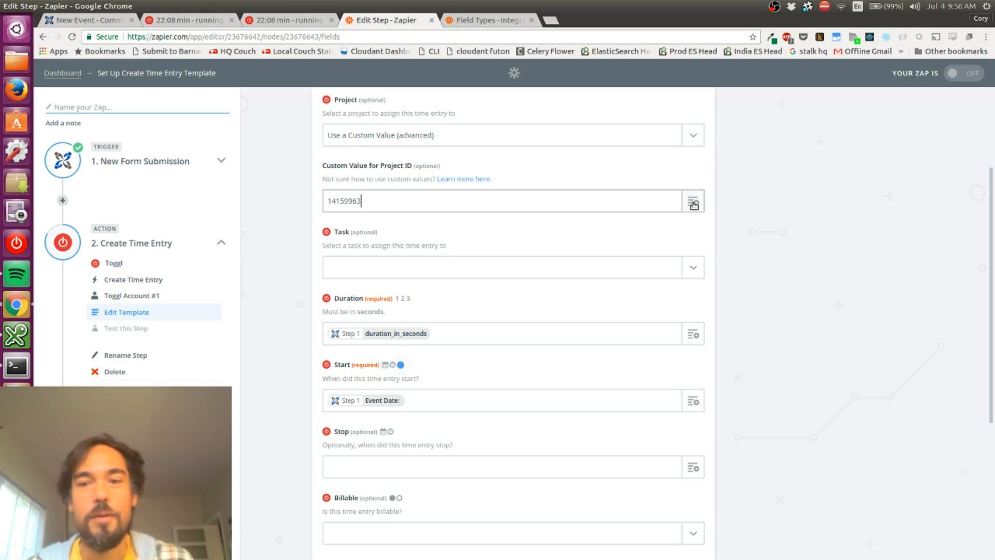
pyautogui.hotkey('ctrl', 'a')
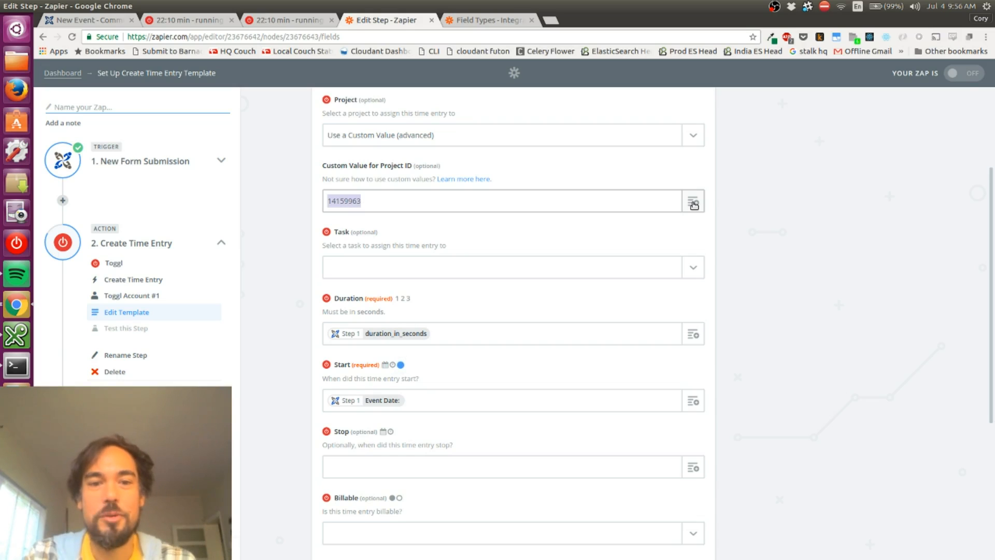
pyautogui.press('BackSpace')
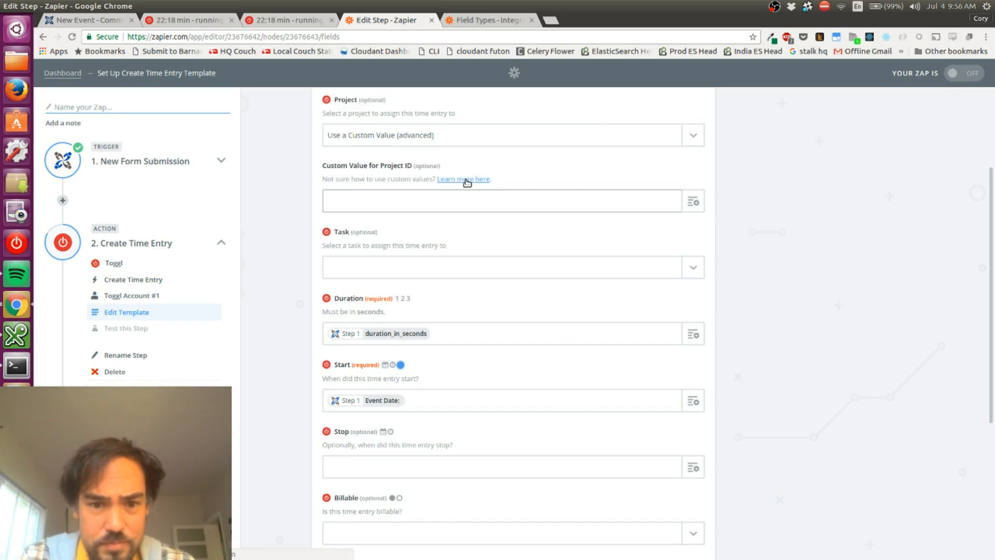
# Set the time entry's Project to running and continue to the Toggl test
pyautogui.scroll(3, 465, 183)
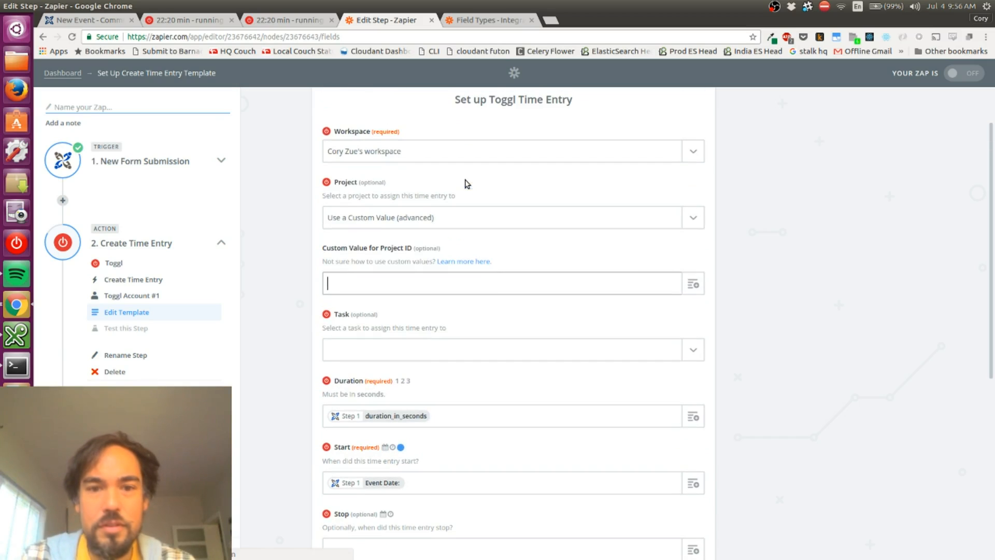
pyautogui.click(690, 217)
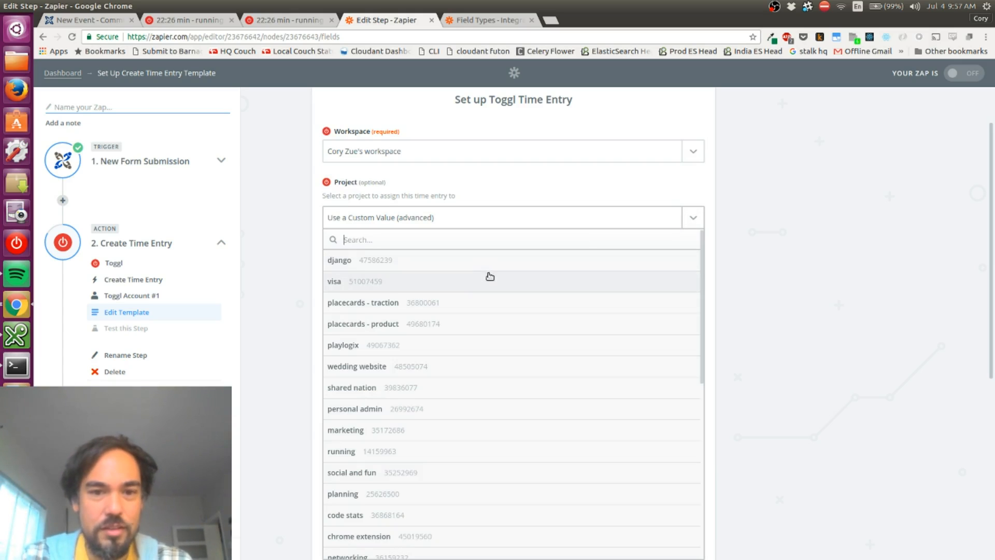
pyautogui.click(377, 450)
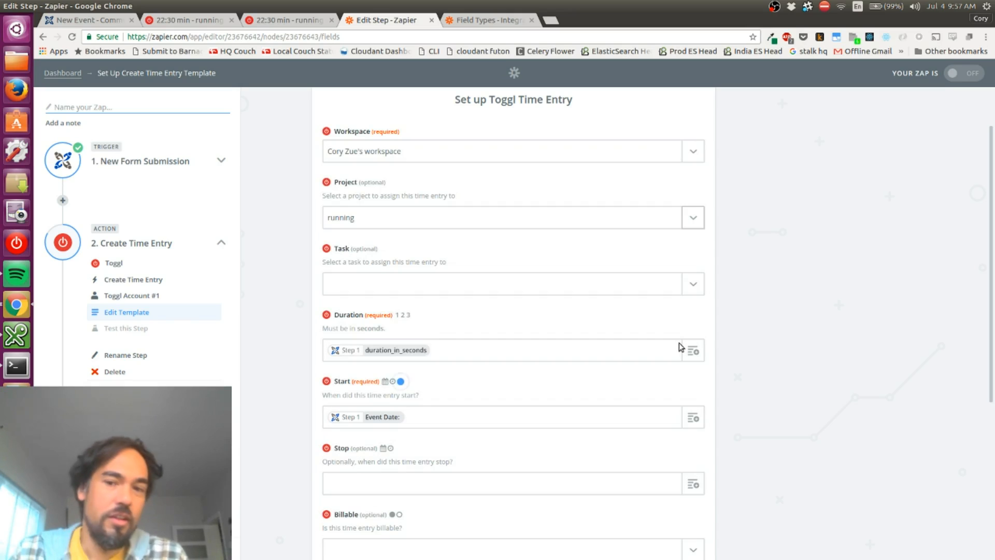
pyautogui.scroll(-5, 746, 316)
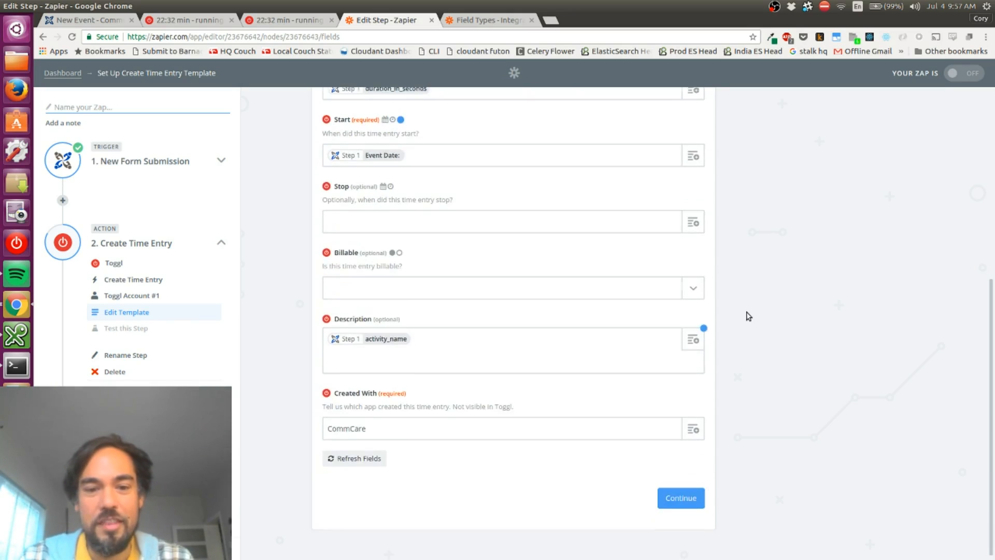
pyautogui.click(673, 489)
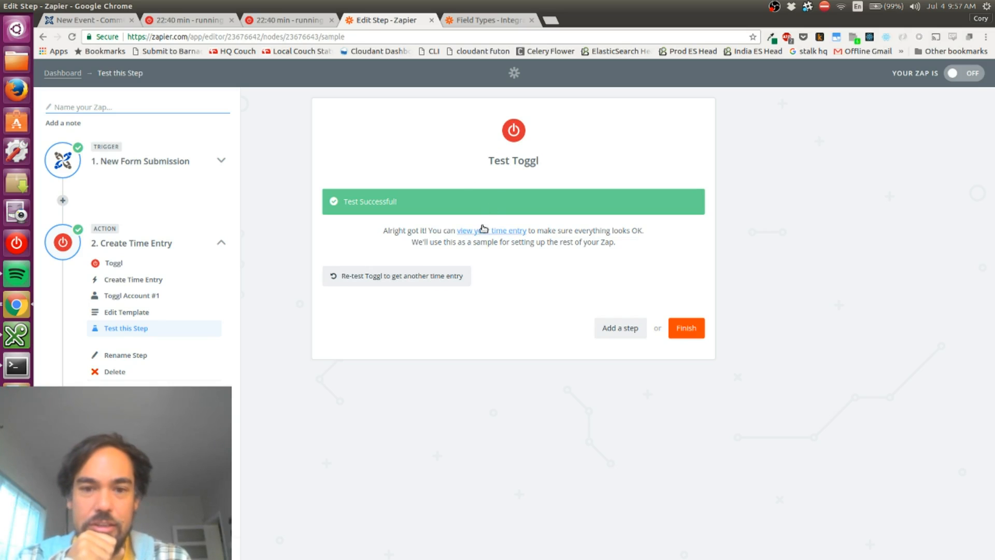
# Review the test time entry's returned data and finish the Zap's step setup
pyautogui.click(482, 229)
pyautogui.scroll(-3, 689, 238)
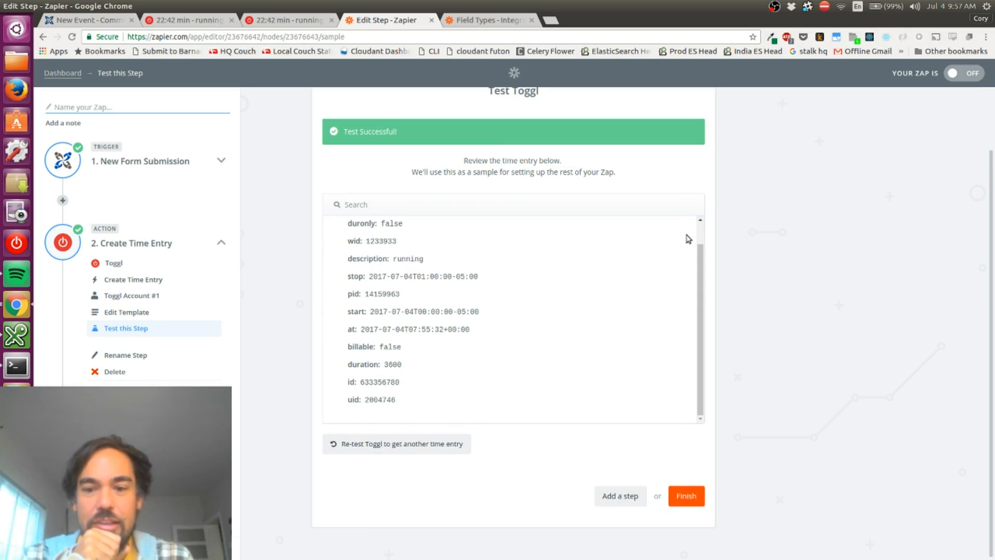
pyautogui.click(689, 502)
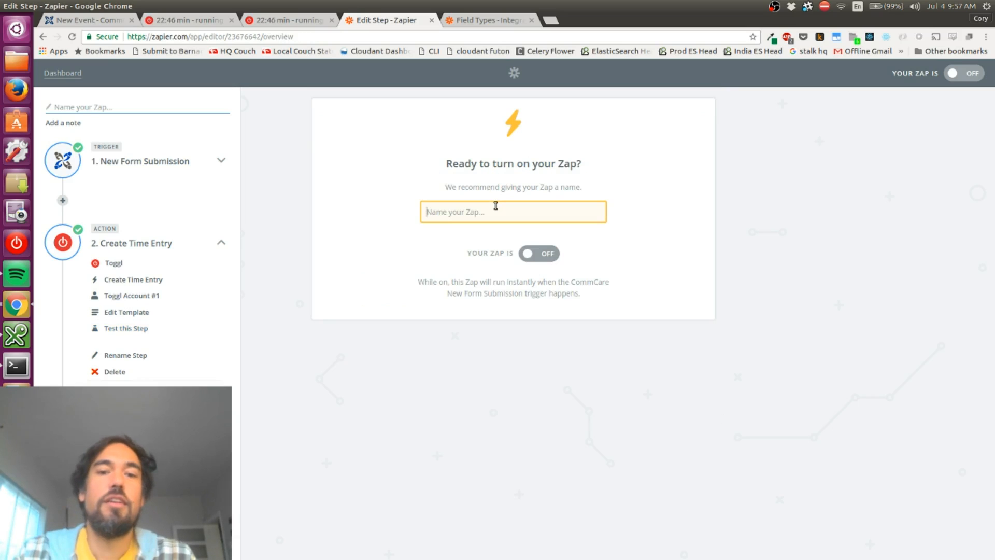
# Name the Zap Commcare Events to Toggl Time Entries and turn it on
pyautogui.write('c')
pyautogui.press('BackSpace')
pyautogui.write('Commcare')
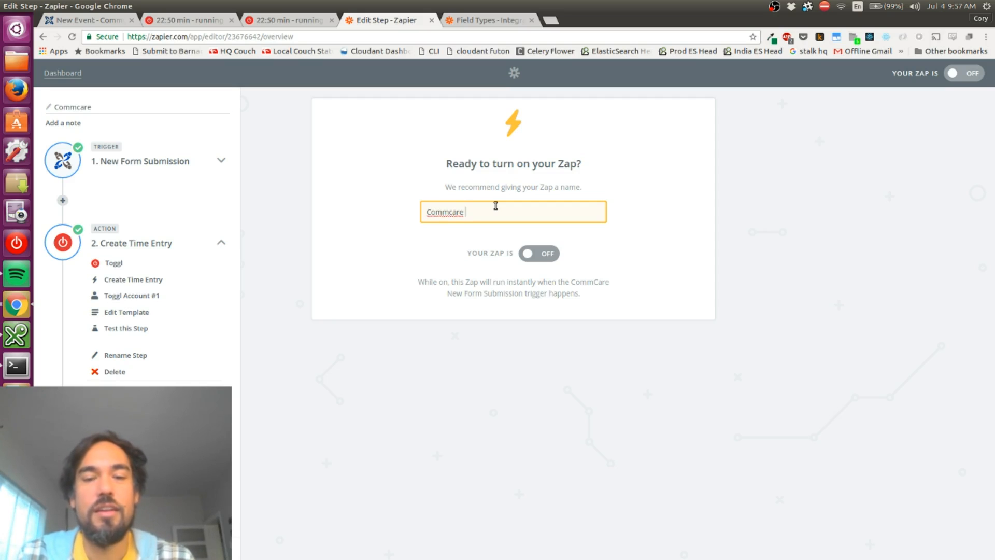
pyautogui.write(' Events to Time Entries')
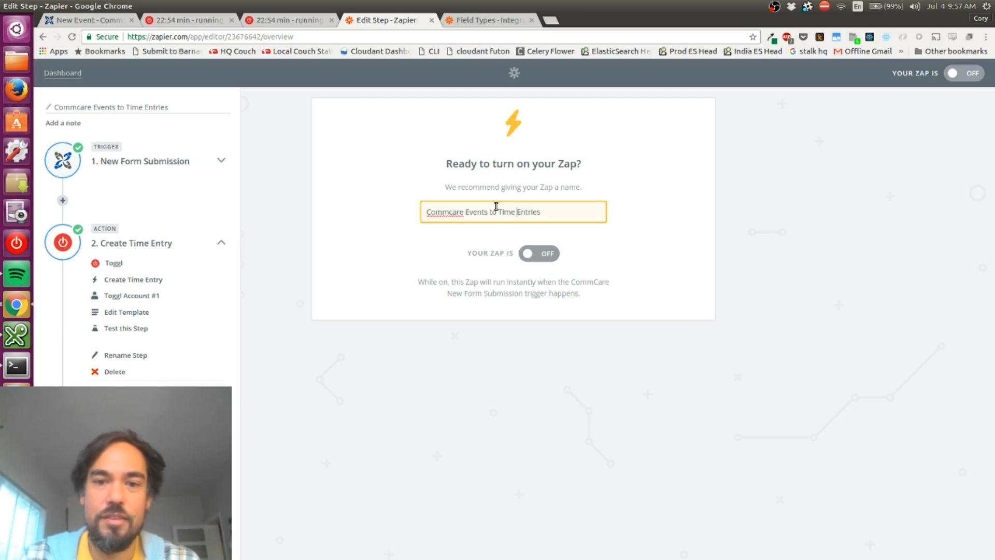
pyautogui.write('Toggl')
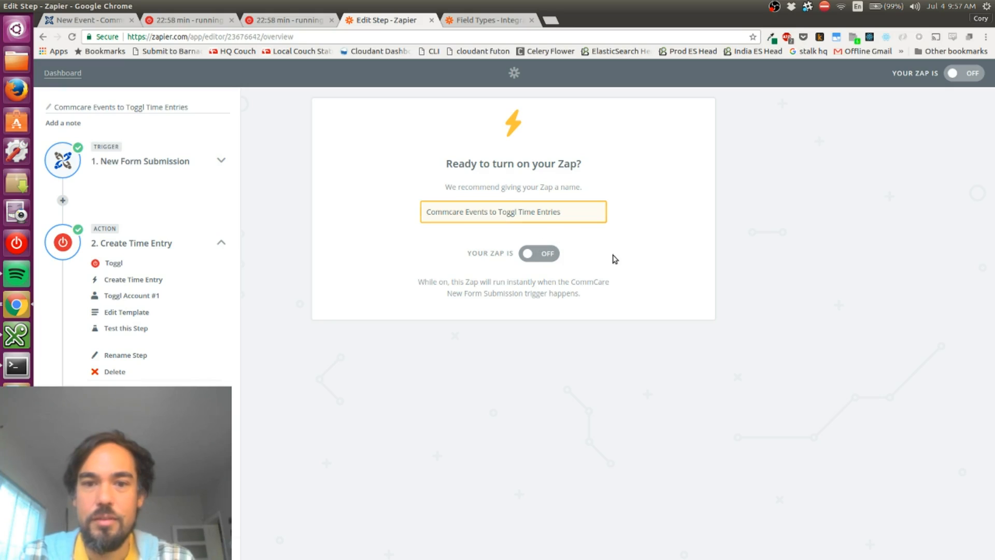
pyautogui.click(535, 259)
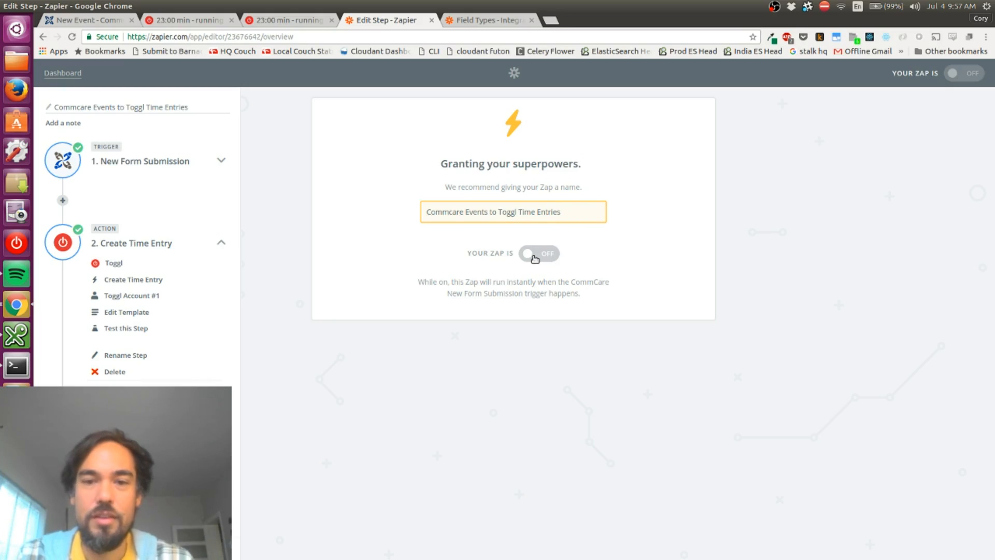